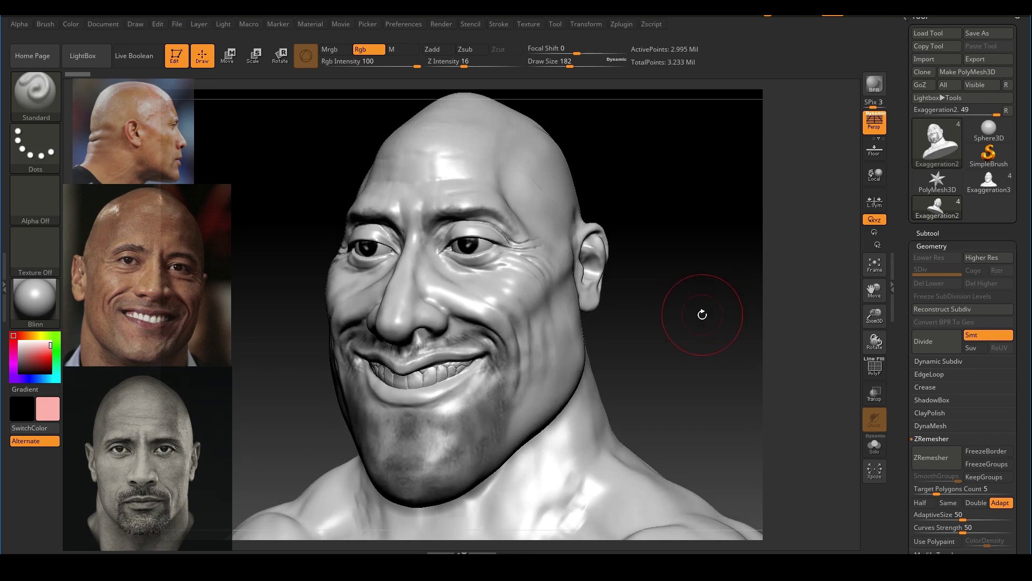
Step: Display the polygon wireframe, examine the head's mesh density around the eyes, cheeks and mouth, and turn the wireframe off
{"action": "left_click_drag", "start_coordinate": [702, 314], "coordinate": [712, 308]}
{"action": "key", "text": "shift"}
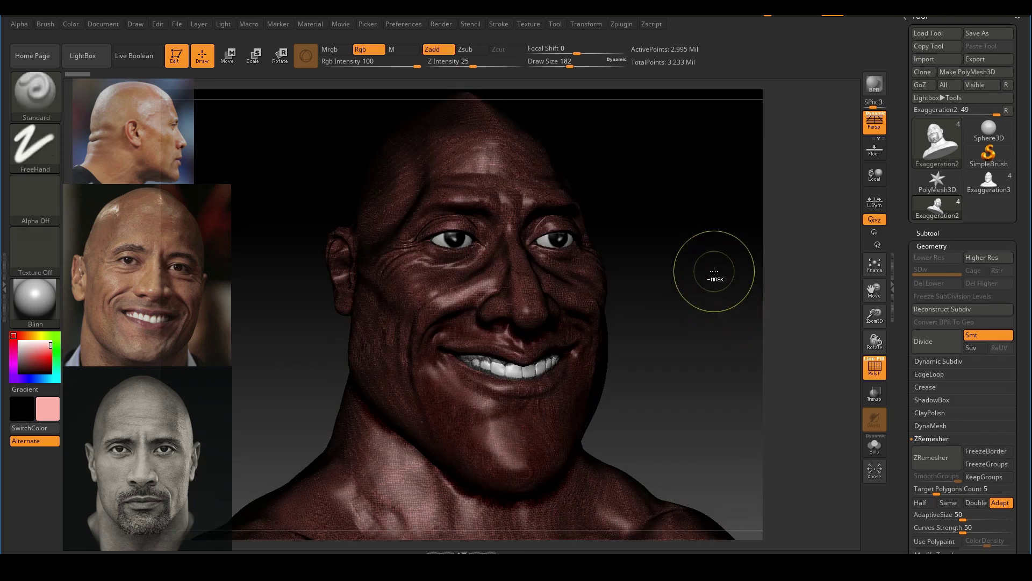
{"action": "left_click_drag", "start_coordinate": [712, 272], "coordinate": [753, 256]}
{"action": "mouse_move", "coordinate": [754, 256]}
{"action": "right_mouse_down", "text": "ctrl"}
{"action": "mouse_move", "coordinate": [728, 274]}
{"action": "mouse_move", "coordinate": [763, 265]}
{"action": "right_mouse_up", "text": "ctrl"}
{"action": "right_click_drag", "start_coordinate": [526, 369], "coordinate": [606, 365], "text": "alt"}
{"action": "key", "text": "s"}
{"action": "left_click_drag", "start_coordinate": [597, 361], "coordinate": [575, 361]}
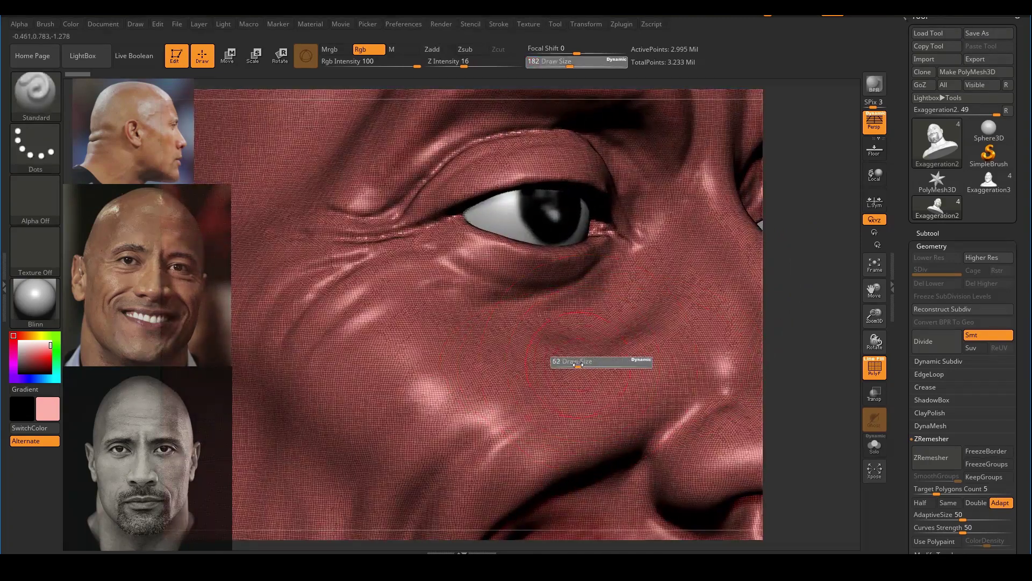
{"action": "right_click_drag", "start_coordinate": [615, 365], "coordinate": [760, 253], "text": "ctrl"}
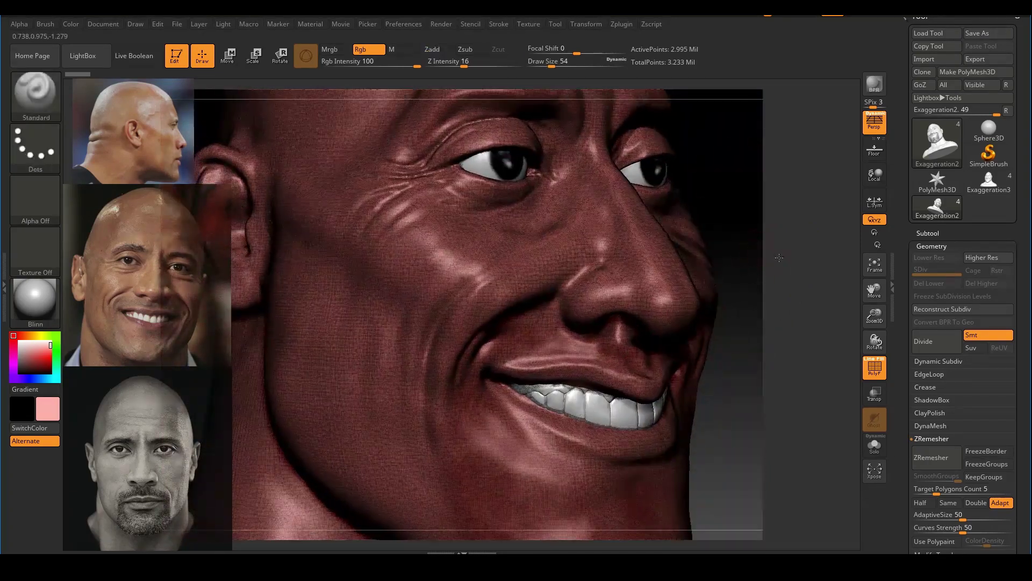
{"action": "mouse_move", "coordinate": [760, 252]}
{"action": "left_mouse_down"}
{"action": "mouse_move", "coordinate": [789, 252]}
{"action": "mouse_move", "coordinate": [757, 252]}
{"action": "left_mouse_up"}
{"action": "left_click_drag", "start_coordinate": [818, 245], "coordinate": [849, 249]}
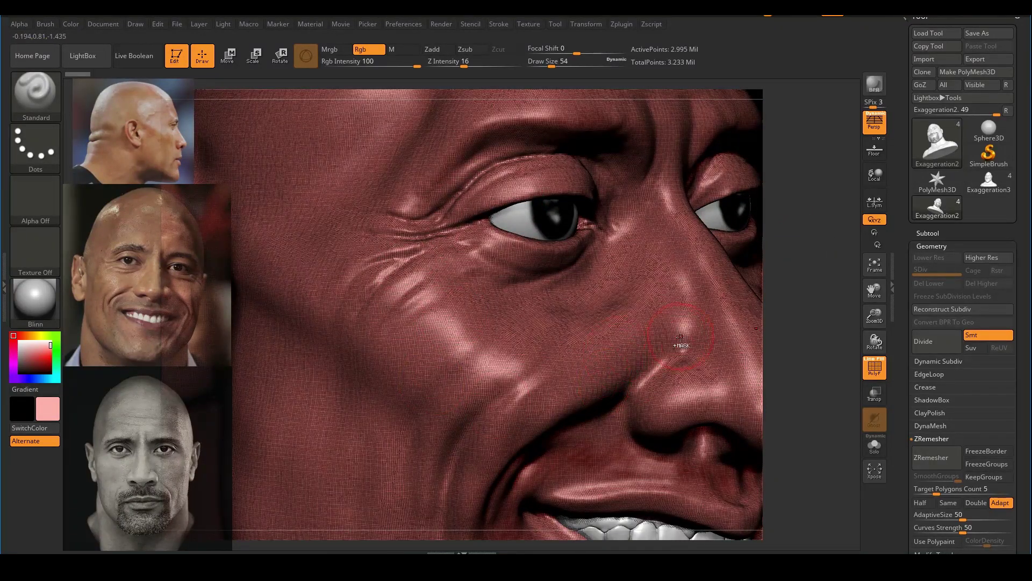
{"action": "right_click_drag", "start_coordinate": [680, 337], "coordinate": [713, 254], "text": "ctrl"}
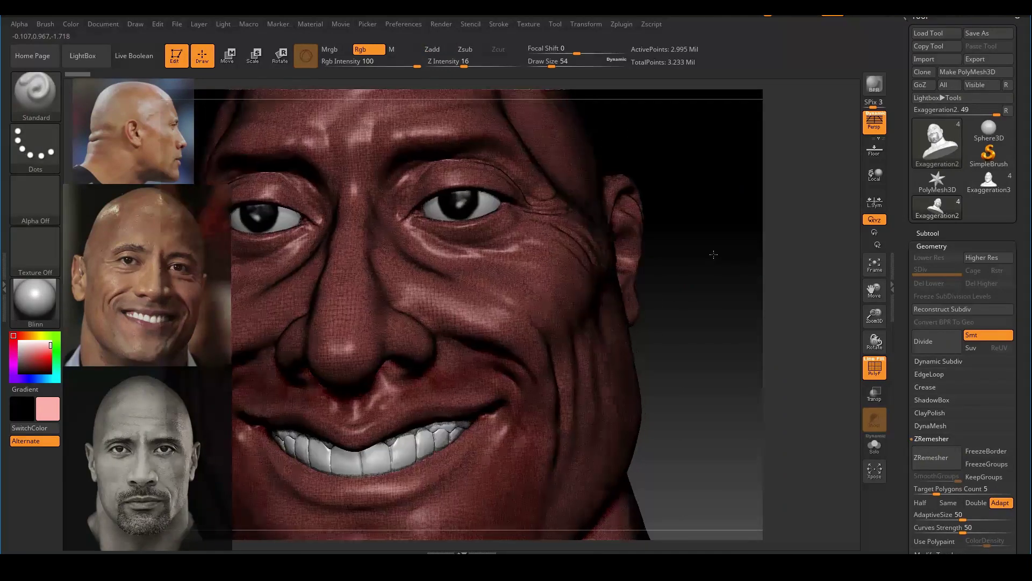
{"action": "left_click_drag", "start_coordinate": [714, 255], "coordinate": [772, 350]}
{"action": "key", "text": "shift+f"}
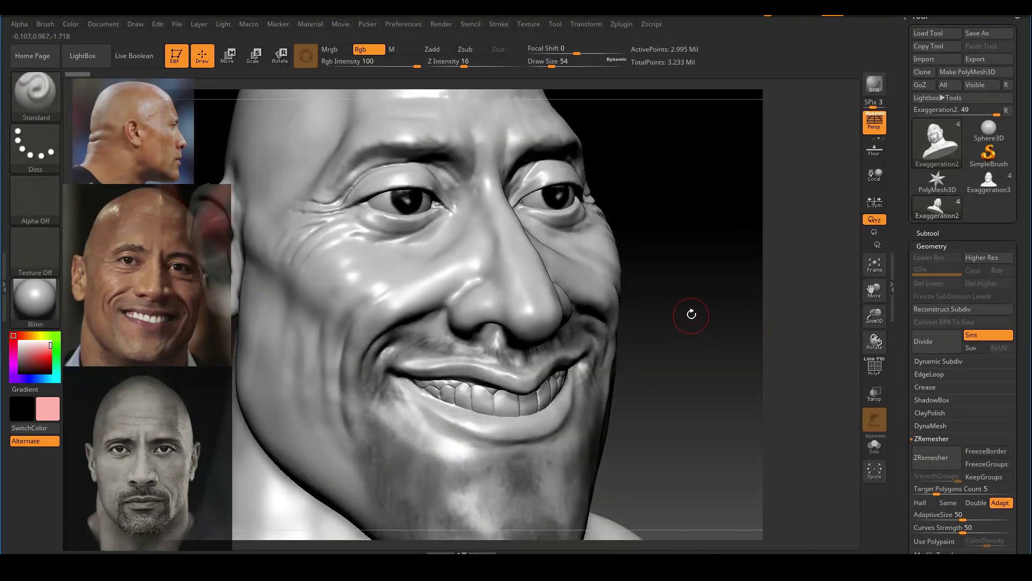
Step: Open the subtool list, isolate the head mesh temporarily, and review the separate head, teeth and eye subtools
{"action": "left_click_drag", "start_coordinate": [691, 311], "coordinate": [702, 266]}
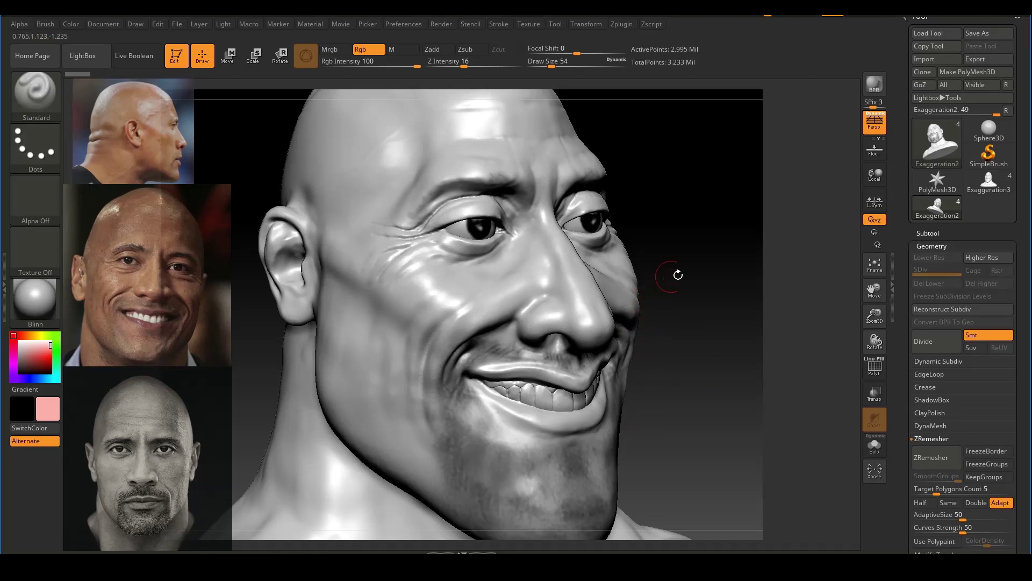
{"action": "mouse_move", "coordinate": [703, 323]}
{"action": "left_mouse_down"}
{"action": "mouse_move", "coordinate": [733, 343]}
{"action": "mouse_move", "coordinate": [721, 300]}
{"action": "left_mouse_up"}
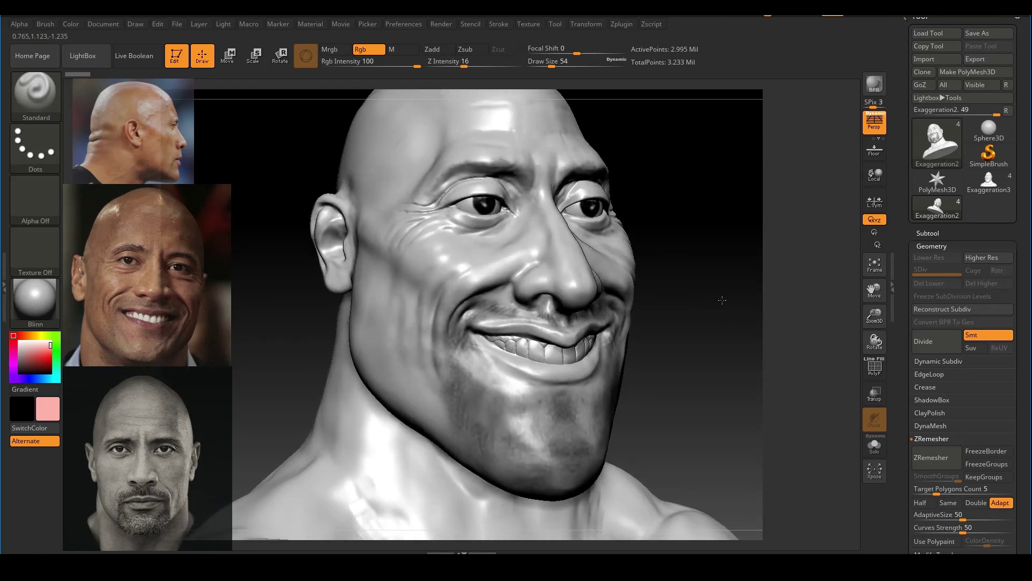
{"action": "right_click_drag", "start_coordinate": [699, 309], "coordinate": [721, 311], "text": "ctrl"}
{"action": "mouse_move", "coordinate": [721, 311]}
{"action": "left_mouse_down", "text": "shift"}
{"action": "mouse_move", "coordinate": [741, 329]}
{"action": "mouse_move", "coordinate": [750, 322]}
{"action": "left_mouse_up", "text": "shift"}
{"action": "left_click", "coordinate": [938, 230]}
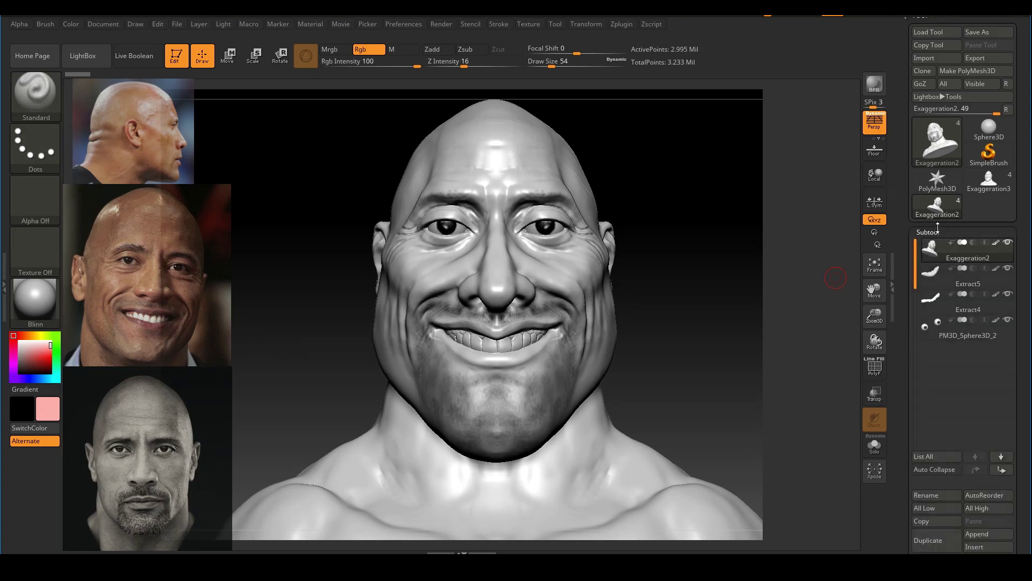
{"action": "mouse_move", "coordinate": [935, 254]}
{"action": "left_click", "coordinate": [874, 445]}
{"action": "left_click_drag", "start_coordinate": [752, 380], "coordinate": [688, 376]}
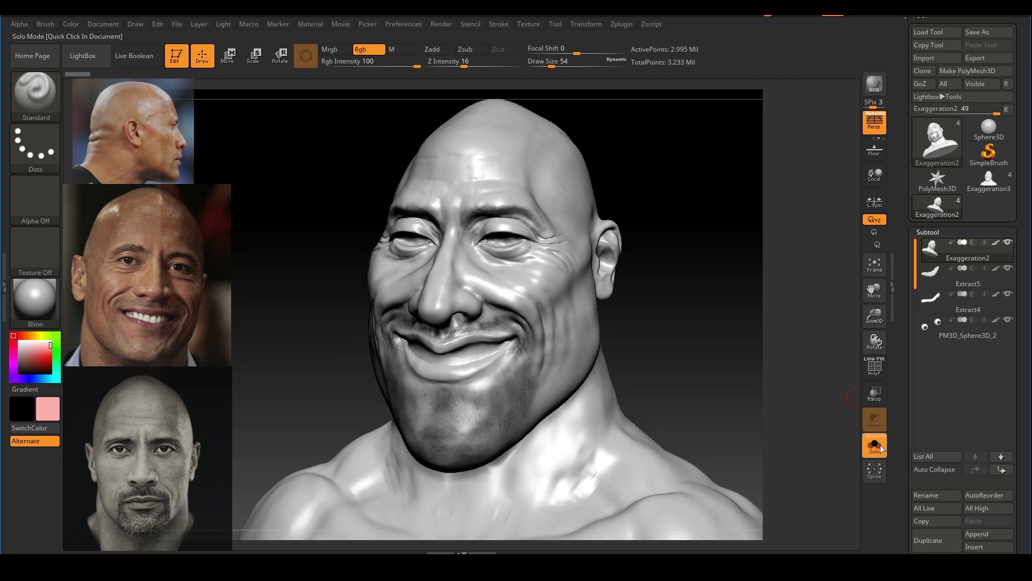
{"action": "left_click", "coordinate": [874, 446]}
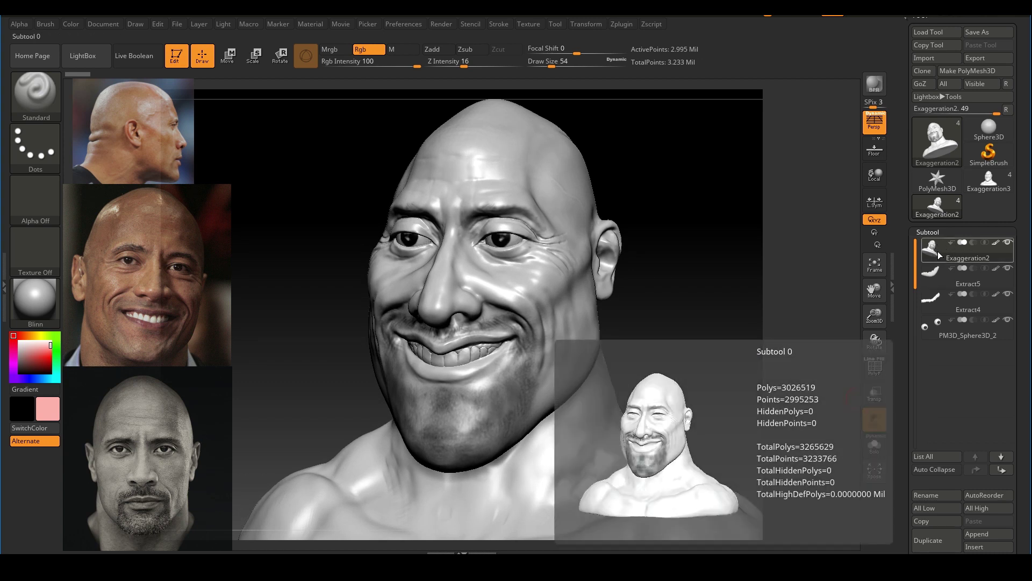
{"action": "mouse_move", "coordinate": [933, 276]}
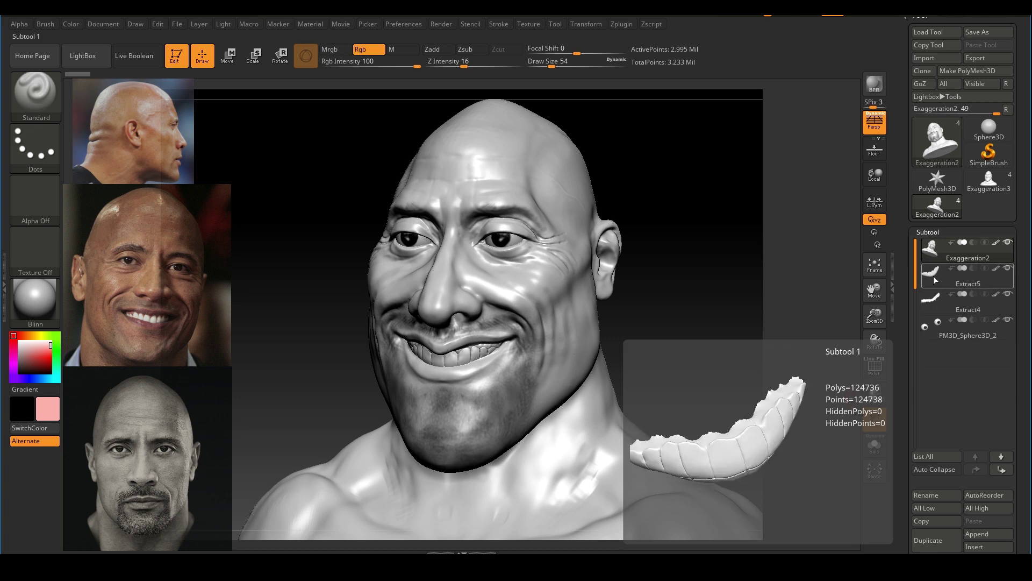
{"action": "mouse_move", "coordinate": [931, 327]}
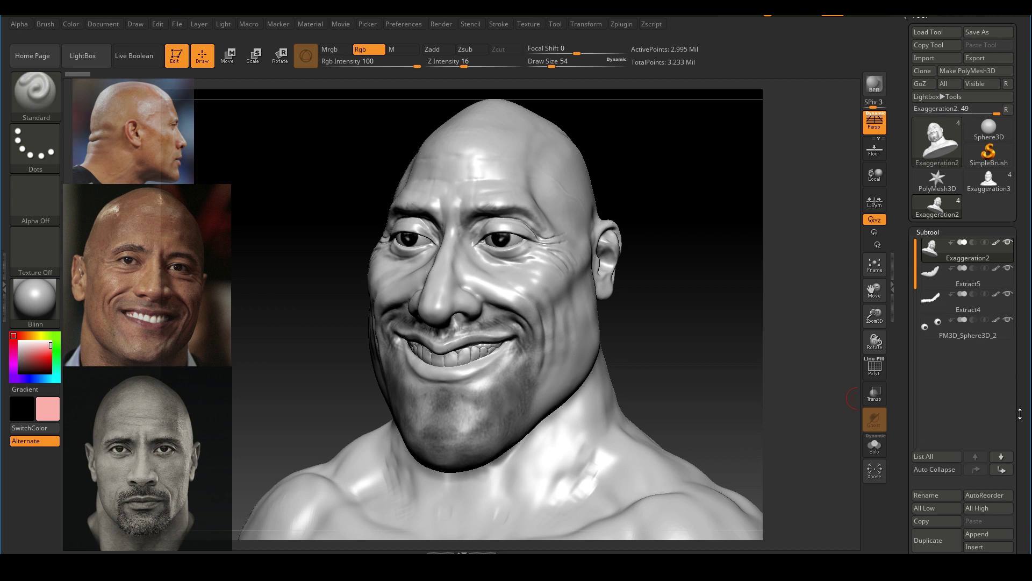
Step: Duplicate the Exaggeration2 head subtool
{"action": "scroll", "coordinate": [1025, 413], "scroll_direction": "down", "scroll_amount": 3}
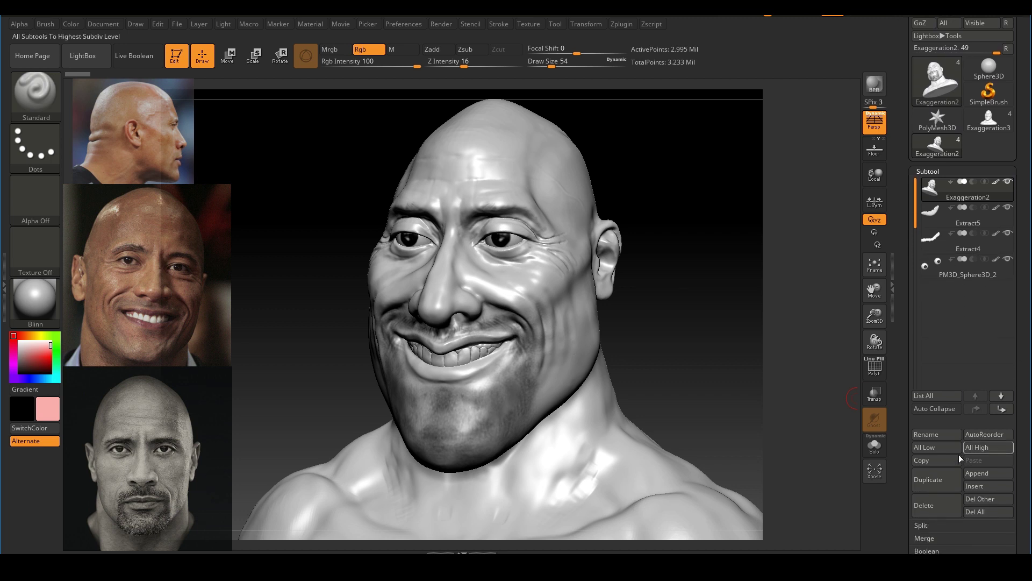
{"action": "left_click", "coordinate": [928, 479]}
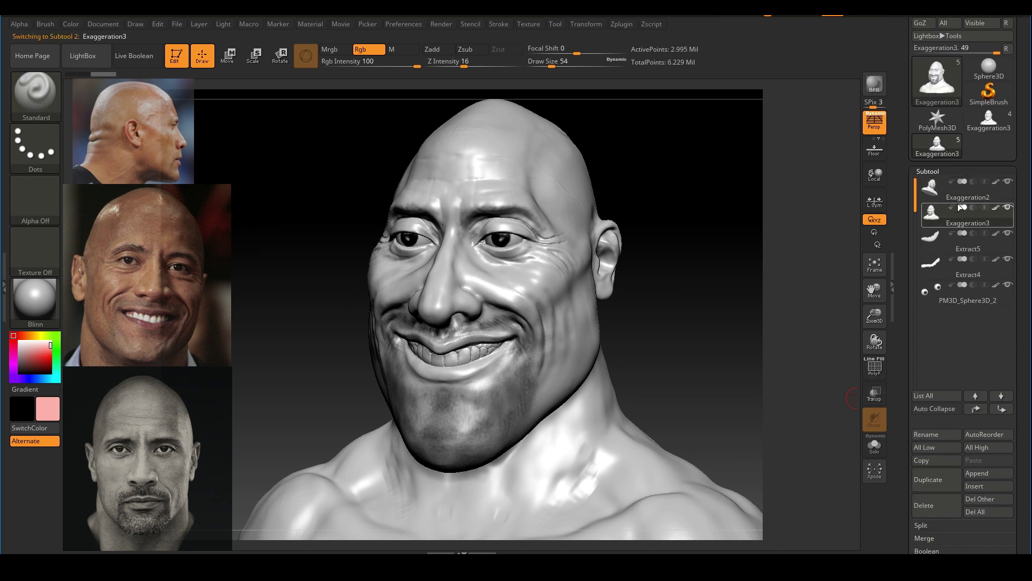
{"action": "mouse_move", "coordinate": [939, 209]}
{"action": "mouse_move", "coordinate": [933, 191]}
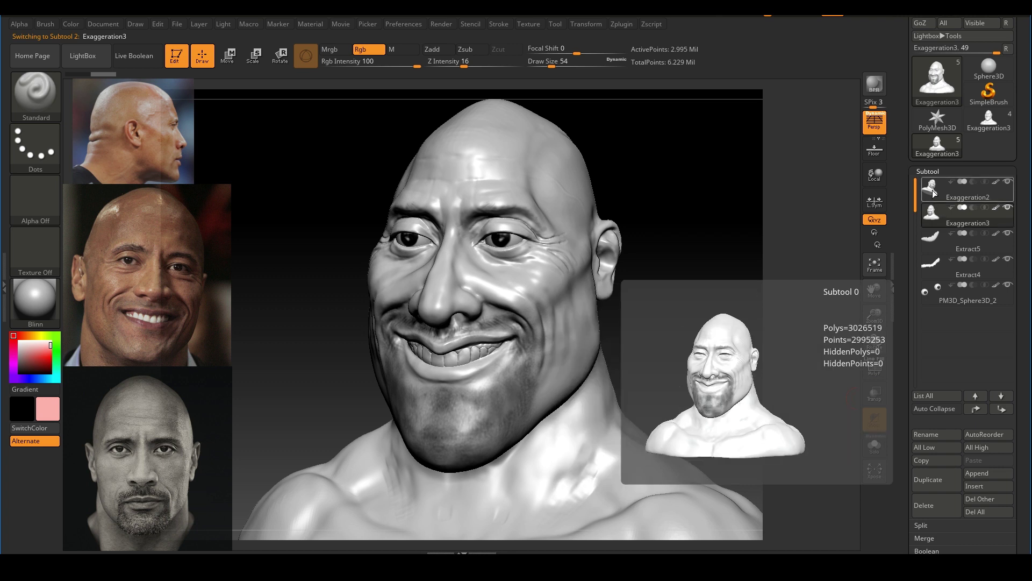
Step: Rename the original Exaggeration2 head subtool as Zremeshed
{"action": "left_click", "coordinate": [933, 191]}
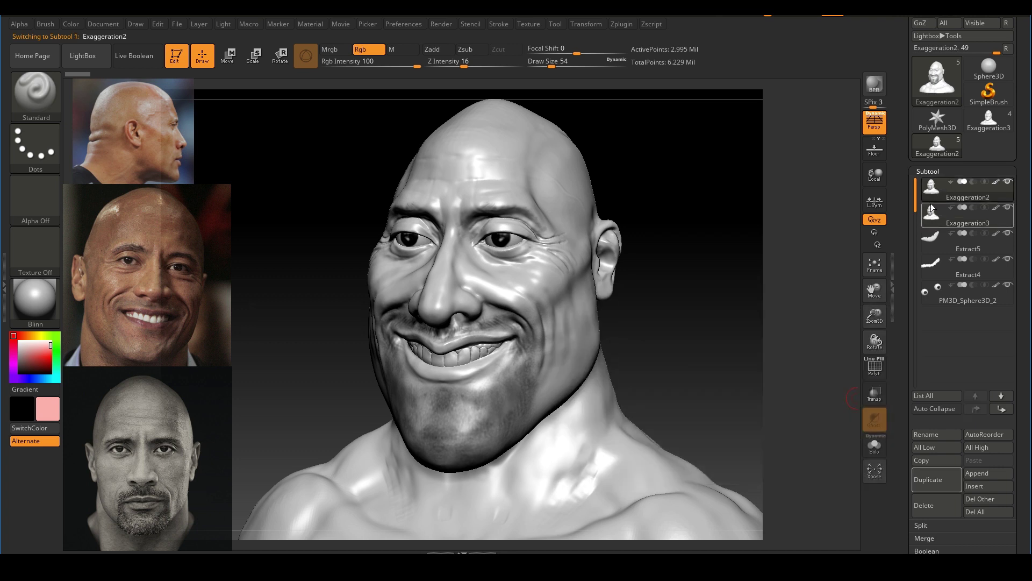
{"action": "left_click", "coordinate": [934, 434]}
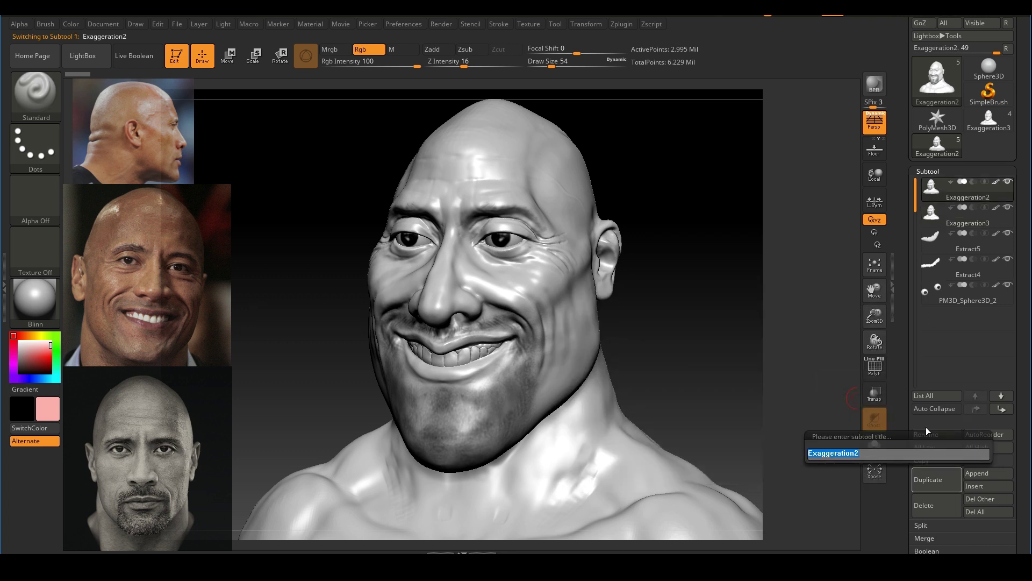
{"action": "type", "text": "Zremeshed"}
{"action": "key", "text": "Return"}
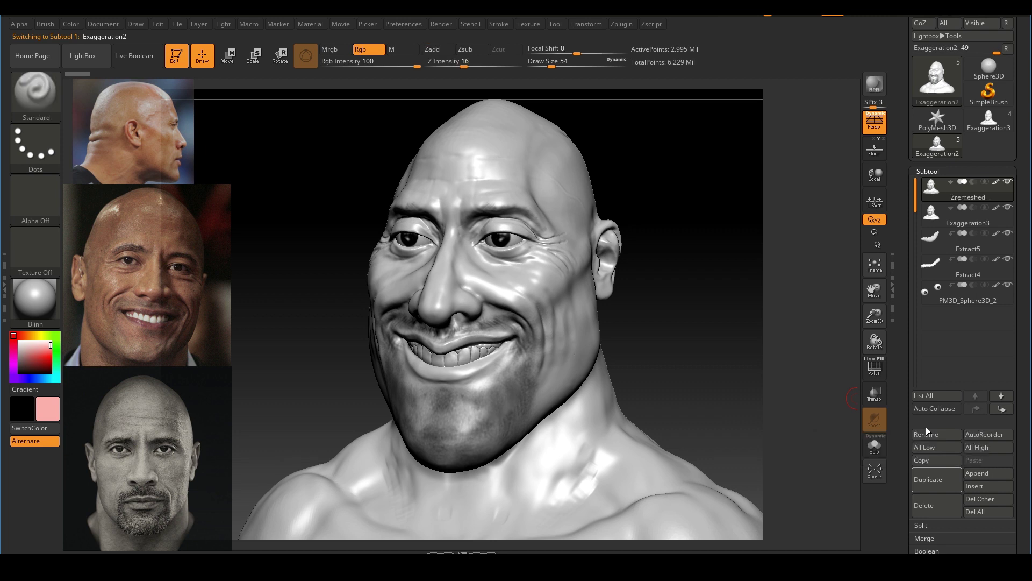
{"action": "mouse_move", "coordinate": [933, 191]}
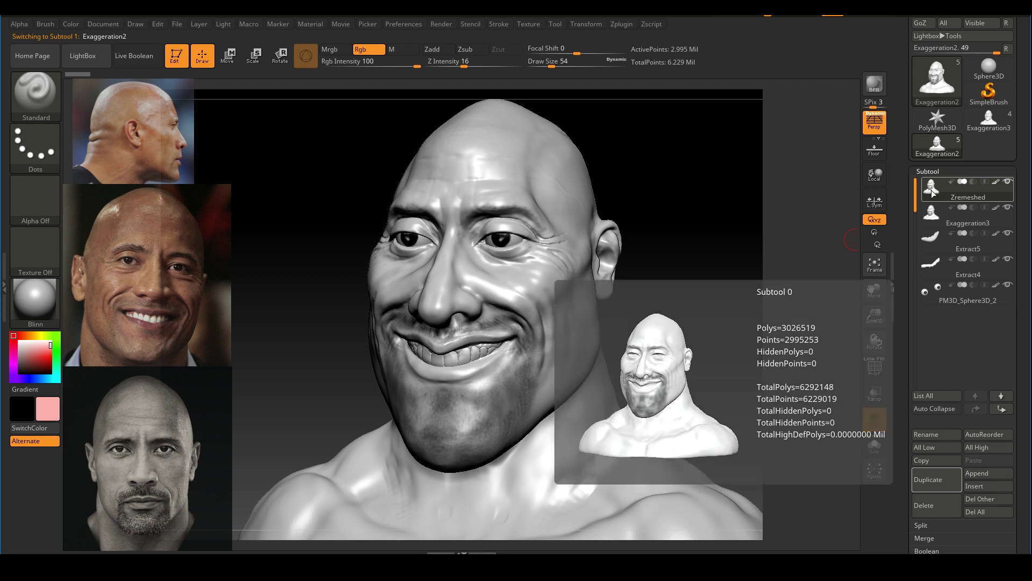
Step: Select the duplicated head subtool and rename it as Old mesh
{"action": "left_click", "coordinate": [937, 214]}
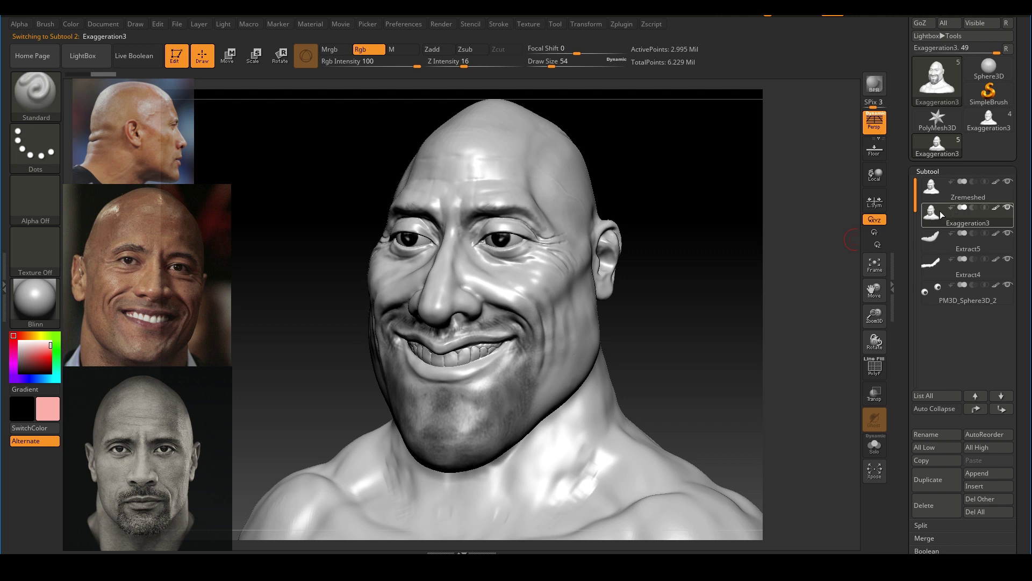
{"action": "mouse_move", "coordinate": [948, 219]}
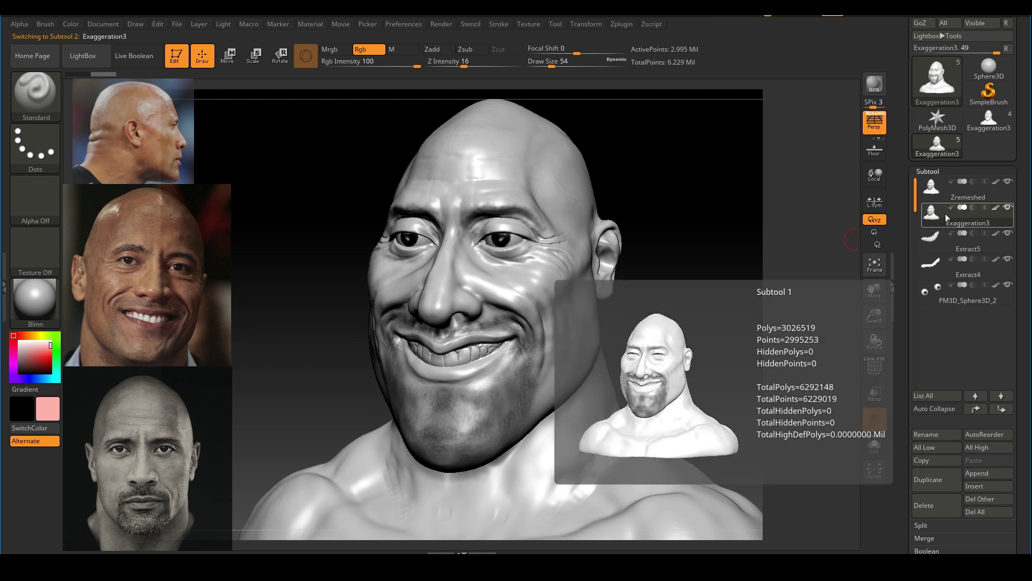
{"action": "mouse_move", "coordinate": [937, 189]}
{"action": "left_click", "coordinate": [916, 430]}
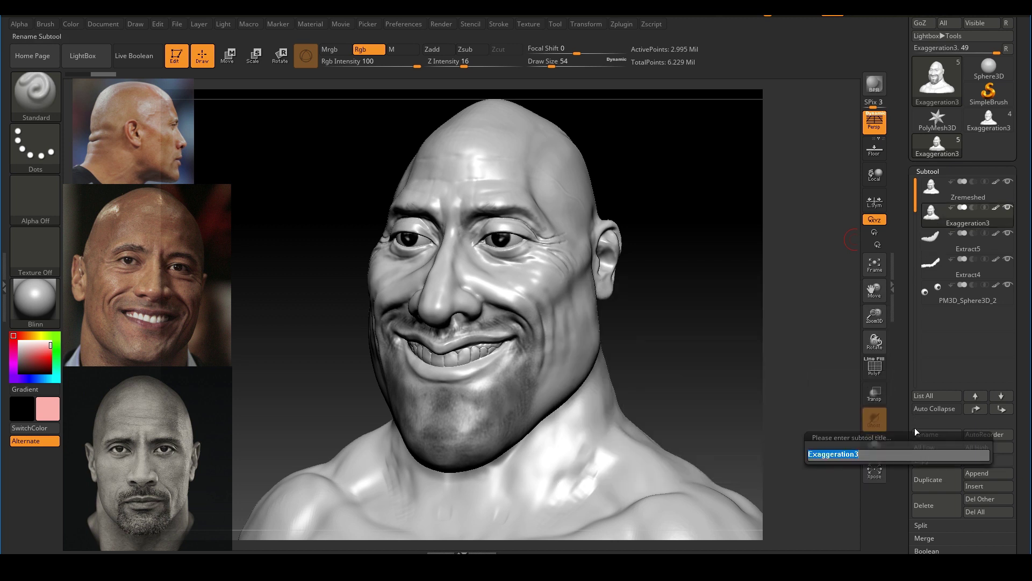
{"action": "type", "text": "Old mesh"}
{"action": "key", "text": "Return"}
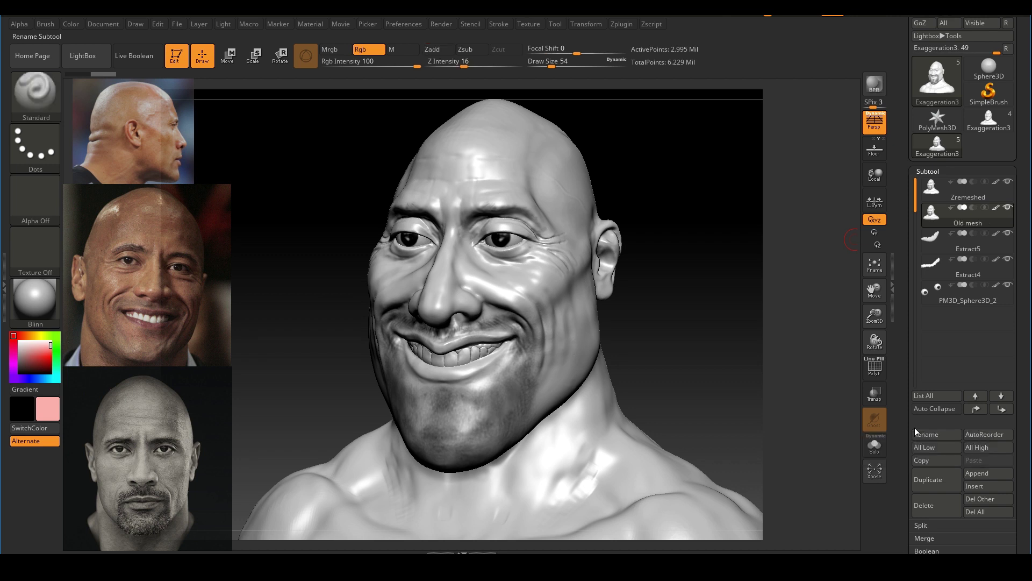
Step: Make Zremeshed the active subtool and isolate it in Solo mode
{"action": "right_click_drag", "start_coordinate": [679, 315], "coordinate": [802, 266]}
{"action": "left_click", "coordinate": [934, 187]}
{"action": "mouse_move", "coordinate": [932, 187]}
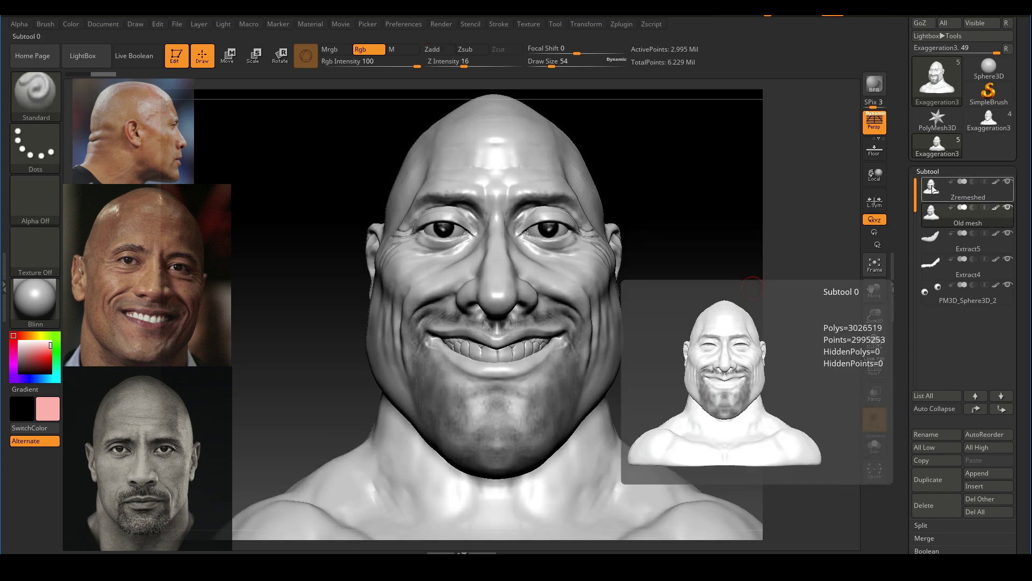
{"action": "left_click", "coordinate": [929, 192]}
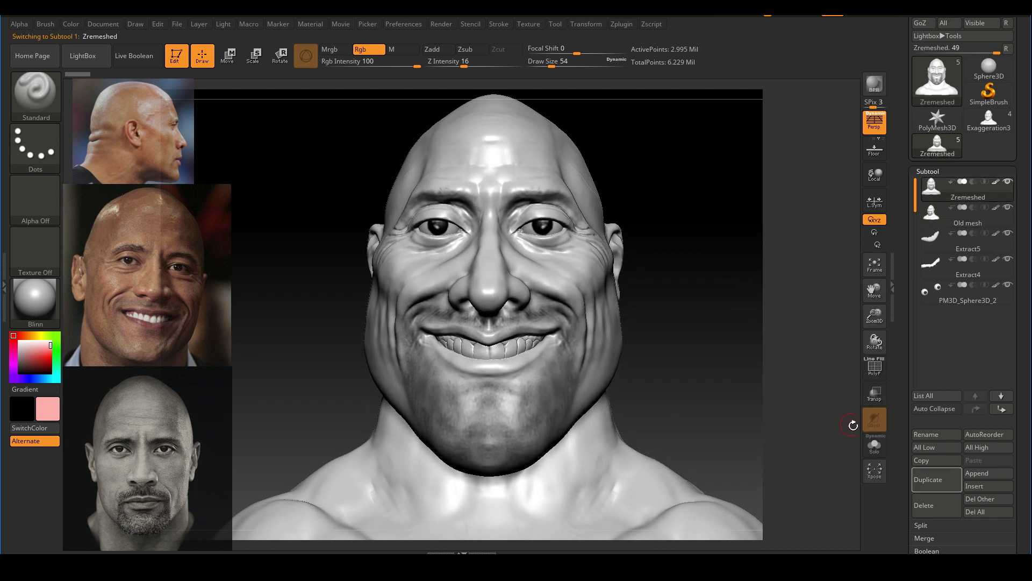
{"action": "left_click", "coordinate": [876, 442]}
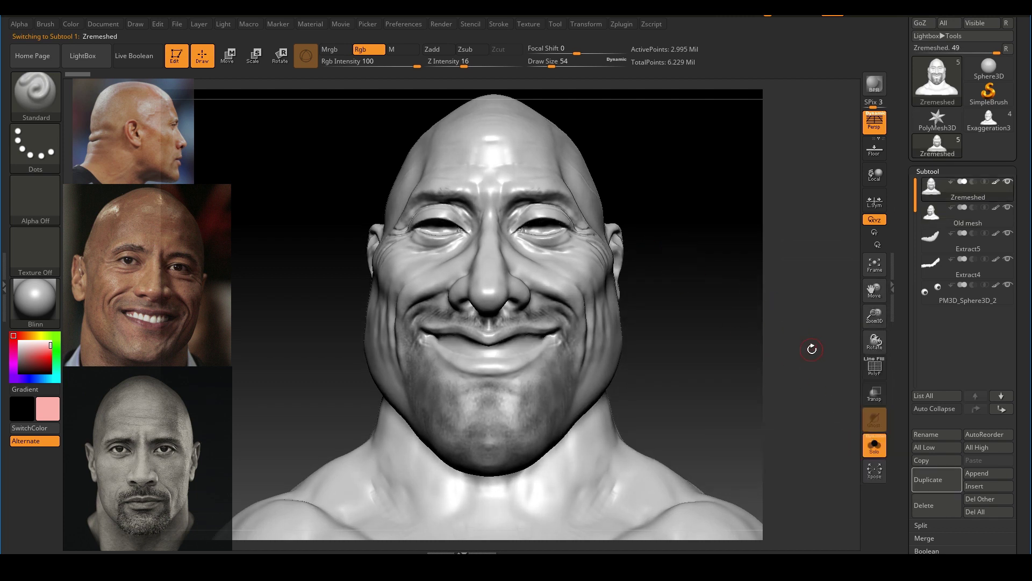
Step: Choose the ZRemesherGuides brush for drawing topology guides on the face
{"action": "mouse_move", "coordinate": [672, 258]}
{"action": "right_mouse_down", "text": "ctrl"}
{"action": "mouse_move", "coordinate": [755, 216]}
{"action": "mouse_move", "coordinate": [594, 266]}
{"action": "right_mouse_up", "text": "ctrl"}
{"action": "mouse_move", "coordinate": [495, 248]}
{"action": "right_mouse_down", "text": "ctrl"}
{"action": "mouse_move", "coordinate": [564, 336]}
{"action": "mouse_move", "coordinate": [609, 324]}
{"action": "right_mouse_up", "text": "ctrl"}
{"action": "key", "text": "b"}
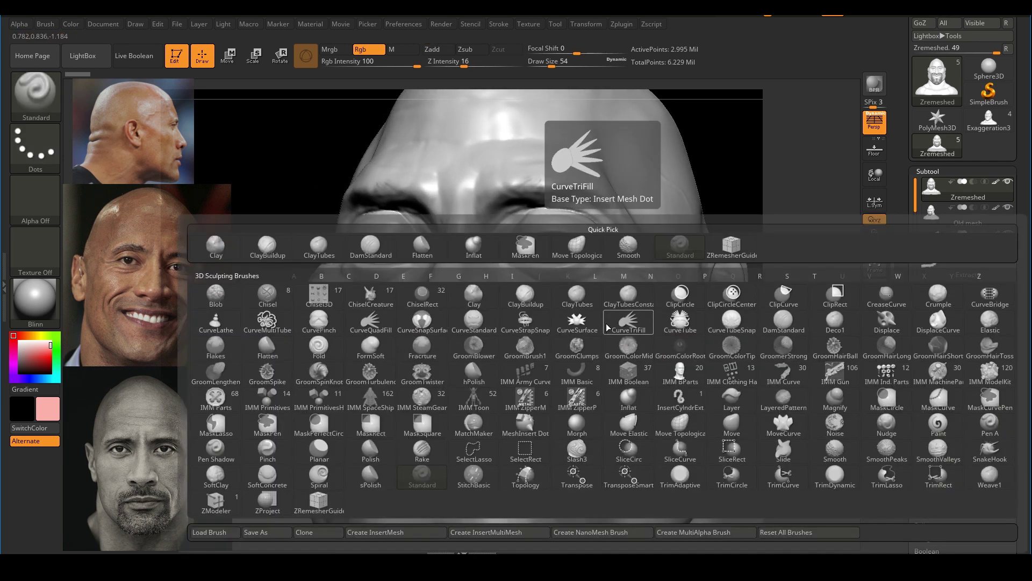
{"action": "key", "text": "z"}
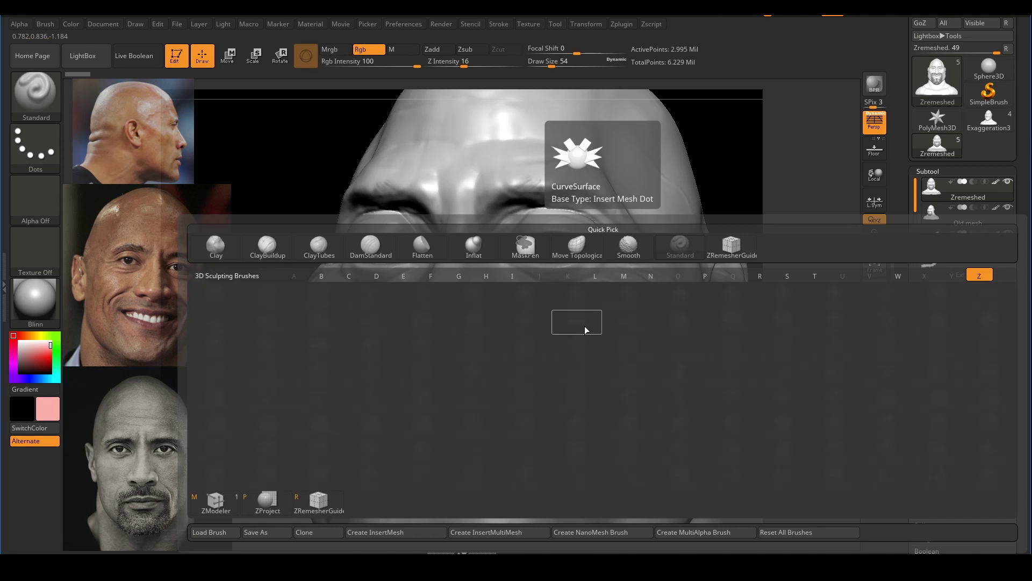
{"action": "left_click", "coordinate": [318, 503]}
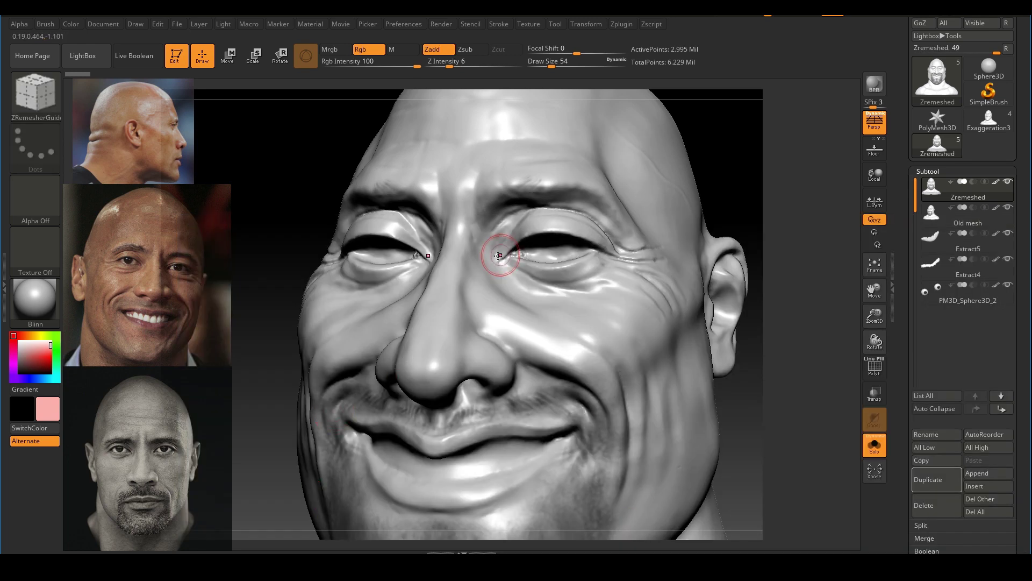
Step: Set the guide brush's draw size to 22 for working around the eyelids
{"action": "key", "text": "s"}
{"action": "left_click_drag", "start_coordinate": [539, 239], "coordinate": [531, 239]}
{"action": "right_click_drag", "start_coordinate": [556, 224], "coordinate": [536, 256], "text": "ctrl"}
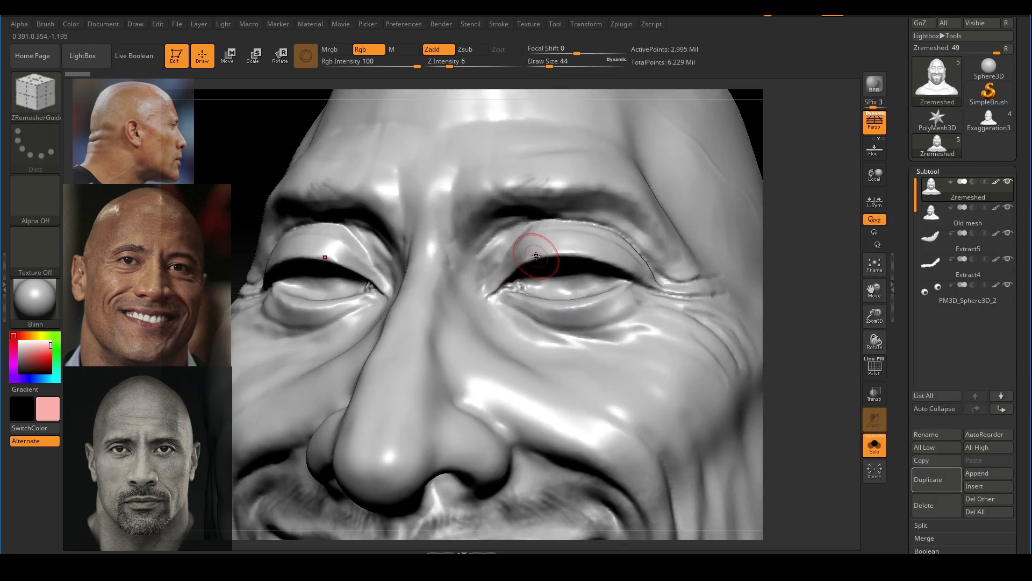
{"action": "key", "text": "["}
{"action": "key", "text": "["}
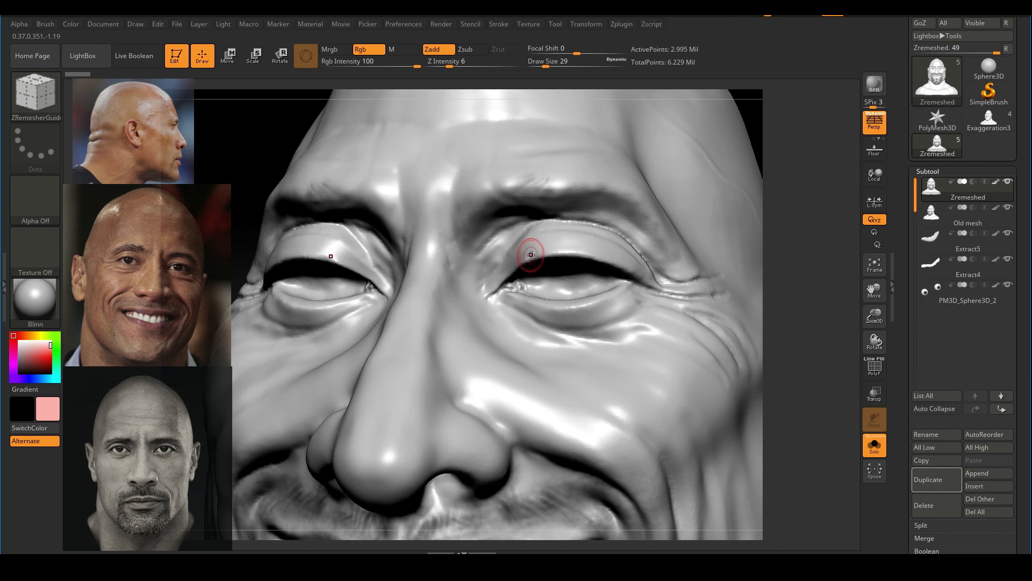
{"action": "key", "text": "s"}
{"action": "left_click_drag", "start_coordinate": [532, 255], "coordinate": [535, 256]}
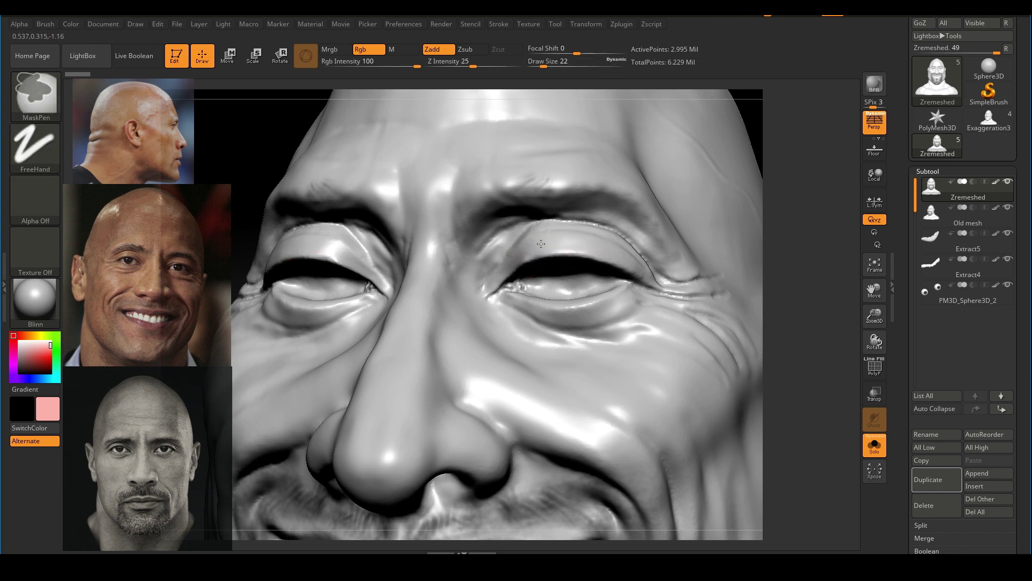
{"action": "right_click_drag", "start_coordinate": [534, 254], "coordinate": [685, 193], "text": "ctrl"}
{"action": "mouse_move", "coordinate": [625, 243]}
{"action": "right_mouse_down", "text": "ctrl"}
{"action": "mouse_move", "coordinate": [738, 208]}
{"action": "mouse_move", "coordinate": [690, 210]}
{"action": "right_mouse_up", "text": "ctrl"}
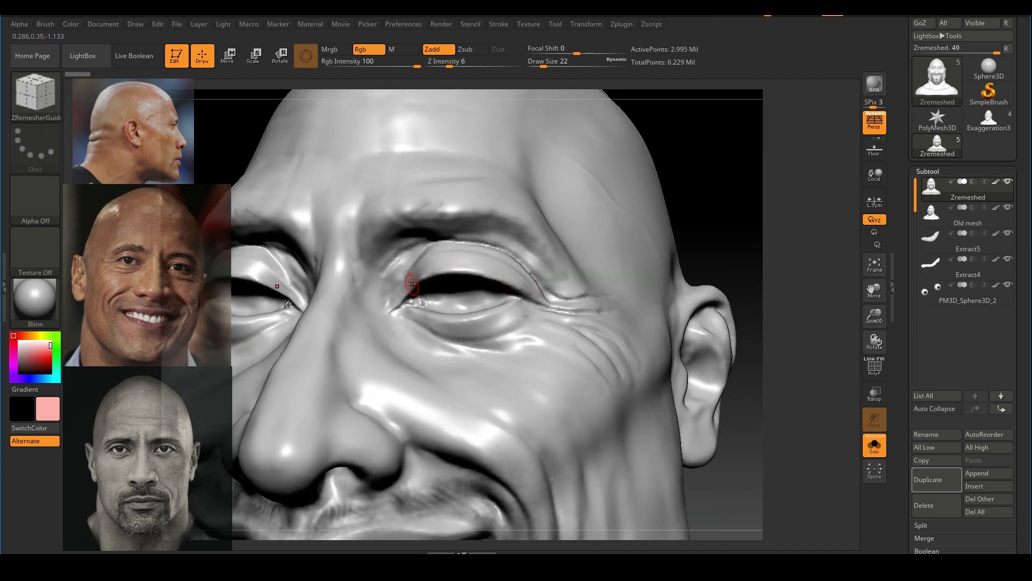
Step: Toggle LazyMouse in the guide brush's stroke settings
{"action": "key", "text": "s"}
{"action": "left_click_drag", "start_coordinate": [415, 280], "coordinate": [411, 280]}
{"action": "left_click", "coordinate": [499, 24]}
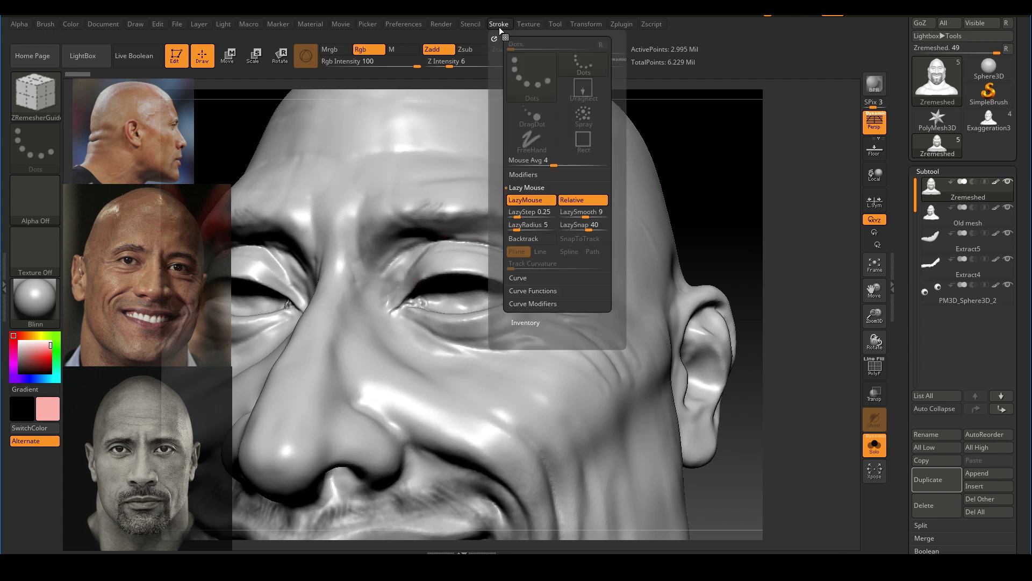
{"action": "left_click", "coordinate": [547, 202]}
Step: Set the guide brush's draw size to 12 and draw a curve along the upper eyelid crease, from inner to outer corner
{"action": "mouse_move", "coordinate": [398, 258]}
{"action": "right_mouse_down", "text": "ctrl"}
{"action": "mouse_move", "coordinate": [775, 209]}
{"action": "mouse_move", "coordinate": [806, 194]}
{"action": "right_mouse_up", "text": "ctrl"}
{"action": "key", "text": "s"}
{"action": "left_click_drag", "start_coordinate": [417, 264], "coordinate": [415, 266]}
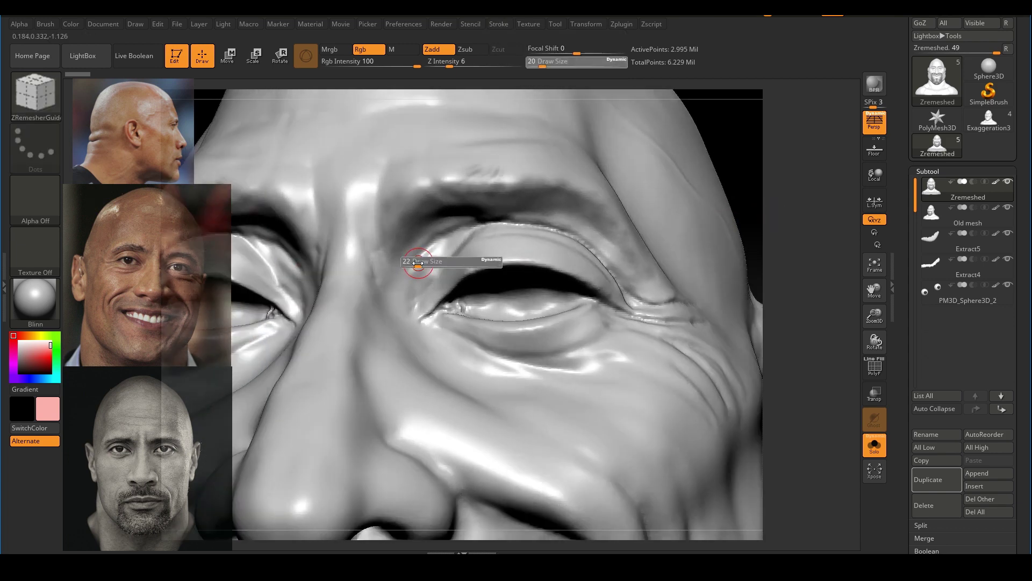
{"action": "key", "text": "ctrl"}
{"action": "scroll", "coordinate": [436, 289], "scroll_direction": "up", "scroll_amount": 2}
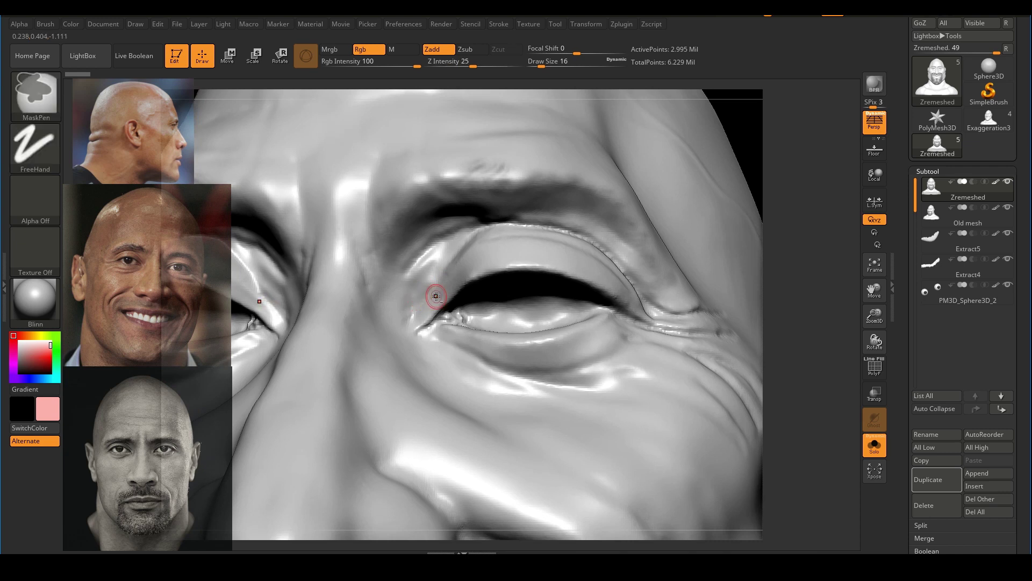
{"action": "scroll", "coordinate": [434, 293], "scroll_direction": "up", "scroll_amount": 2}
{"action": "key", "text": "s"}
{"action": "left_click_drag", "start_coordinate": [439, 303], "coordinate": [427, 304]}
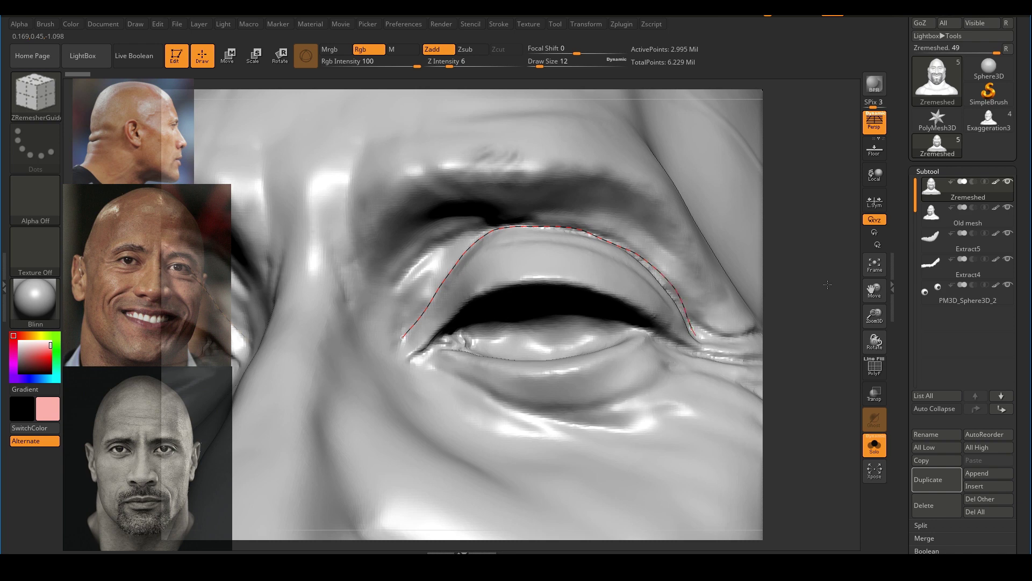
Step: Continue the guide curve from the outer eye corner beneath the lower eyelid to the inner corner, closing the loop
{"action": "left_click_drag", "start_coordinate": [827, 284], "coordinate": [818, 286]}
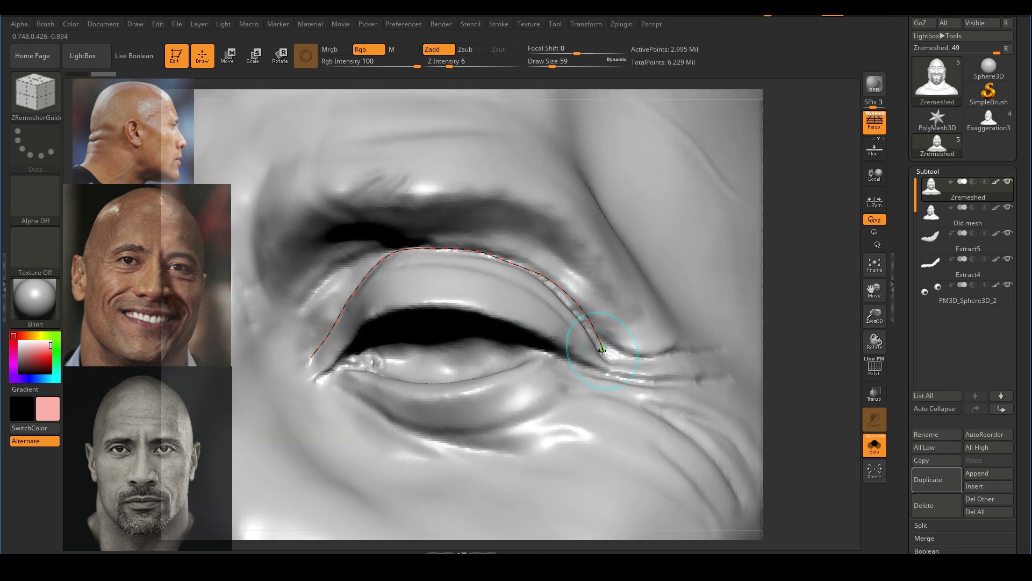
{"action": "left_click_drag", "start_coordinate": [604, 350], "coordinate": [606, 361]}
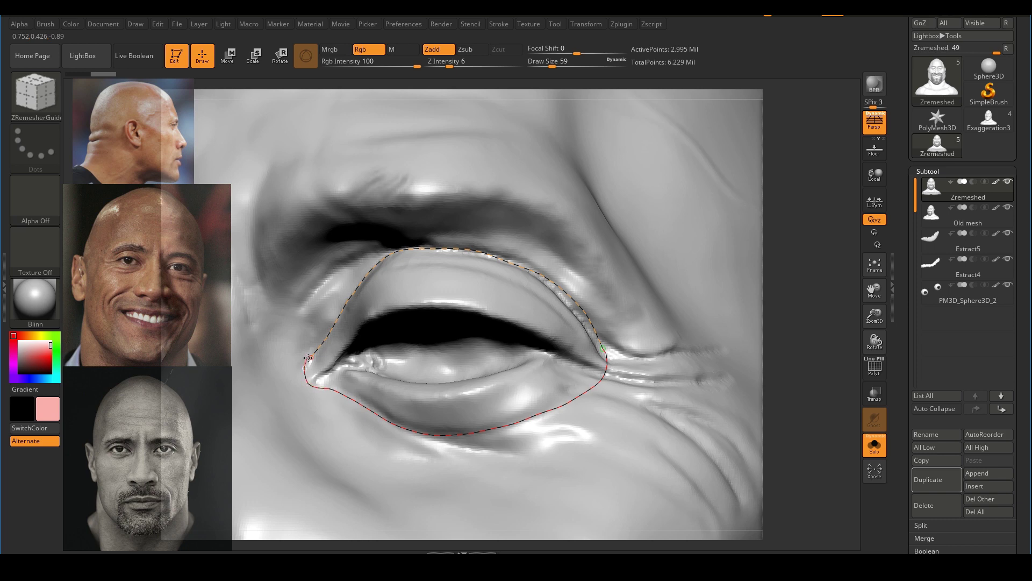
{"action": "left_click_drag", "start_coordinate": [312, 355], "coordinate": [317, 353]}
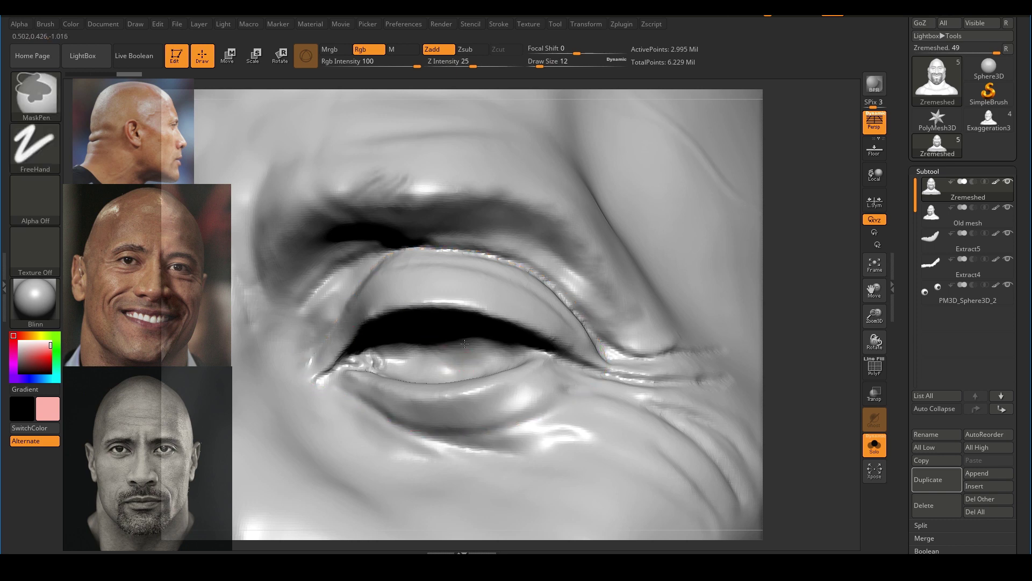
{"action": "mouse_move", "coordinate": [472, 361]}
{"action": "right_mouse_down", "text": "ctrl"}
{"action": "mouse_move", "coordinate": [753, 205]}
{"action": "mouse_move", "coordinate": [574, 269]}
{"action": "right_mouse_up", "text": "ctrl"}
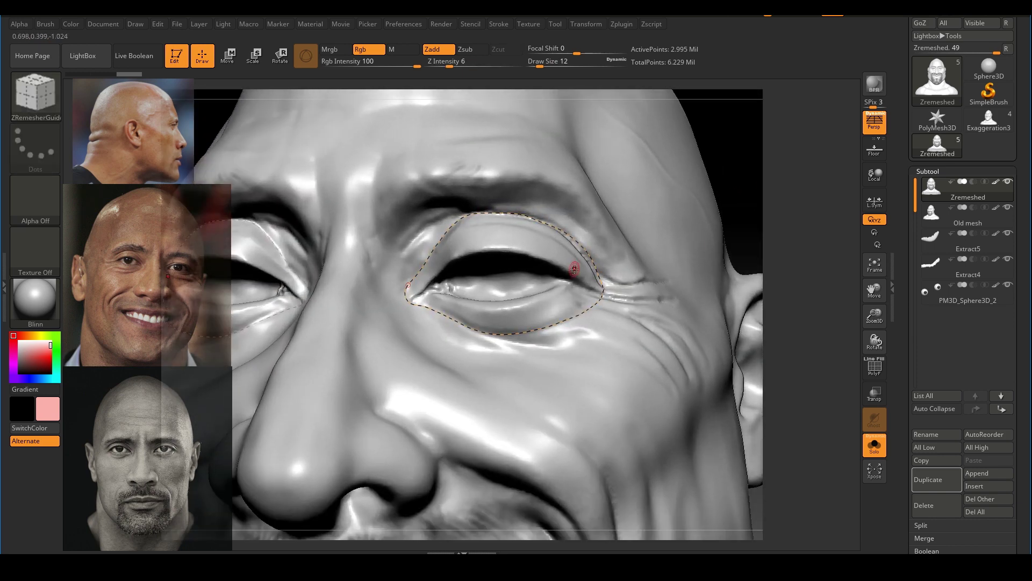
Step: Set the guide brush's draw size to 18
{"action": "key", "text": "s"}
{"action": "left_click_drag", "start_coordinate": [577, 278], "coordinate": [577, 279]}
{"action": "left_click_drag", "start_coordinate": [765, 206], "coordinate": [680, 222]}
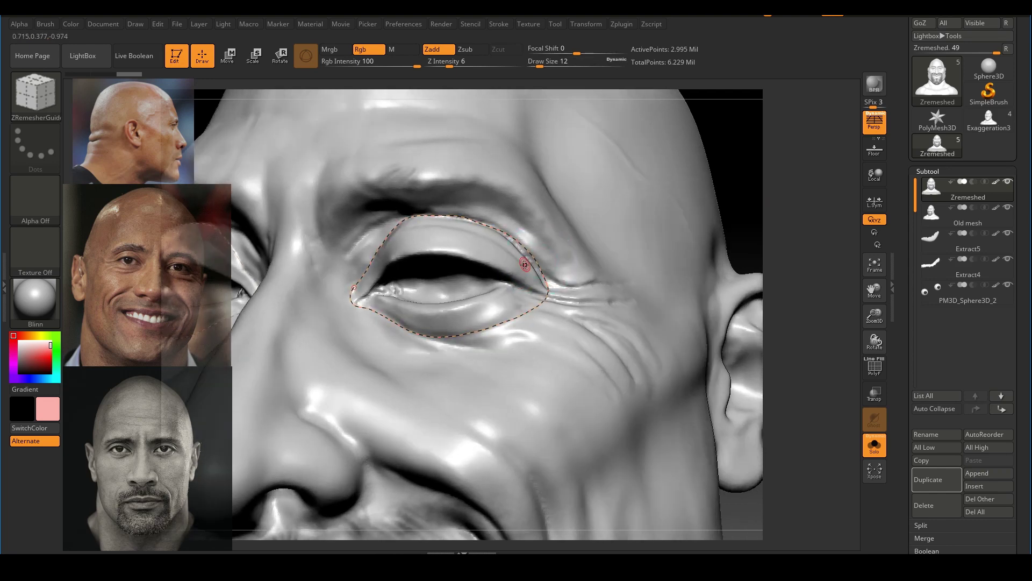
{"action": "key", "text": "s"}
{"action": "left_click_drag", "start_coordinate": [515, 284], "coordinate": [518, 284]}
{"action": "right_click_drag", "start_coordinate": [564, 268], "coordinate": [582, 291], "text": "ctrl"}
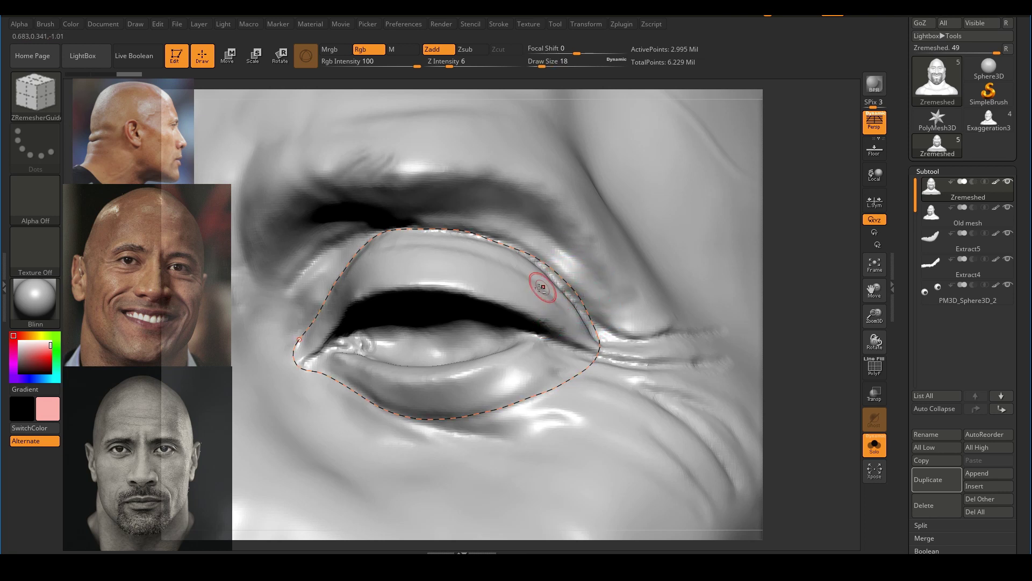
{"action": "left_click_drag", "start_coordinate": [504, 293], "coordinate": [697, 161]}
{"action": "key", "text": "ctrl"}
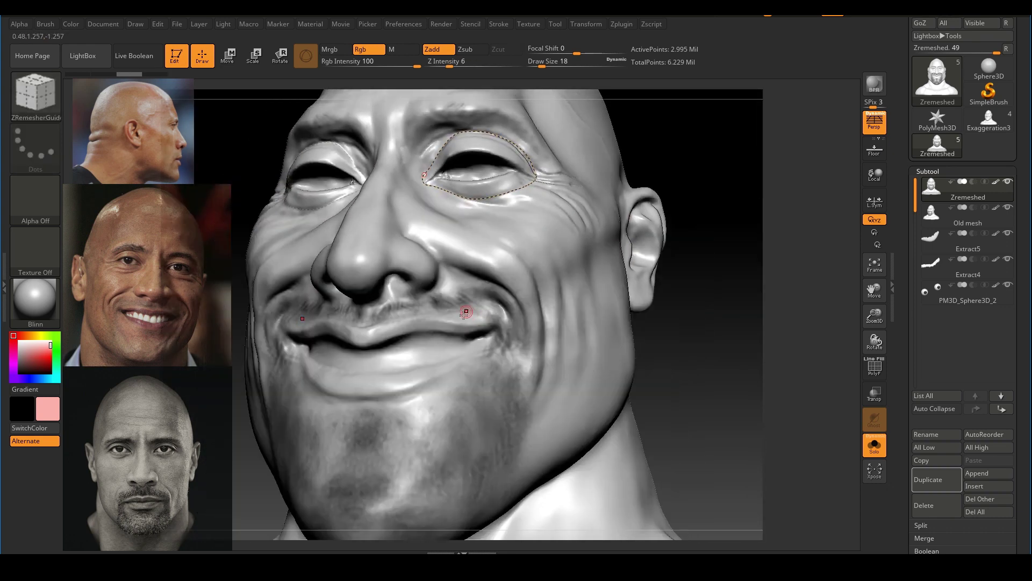
Step: Bring the ZRemesher settings of the Geometry section into view
{"action": "mouse_move", "coordinate": [466, 311]}
{"action": "right_mouse_down", "text": "alt"}
{"action": "mouse_move", "coordinate": [496, 288]}
{"action": "mouse_move", "coordinate": [509, 306]}
{"action": "right_mouse_up", "text": "alt"}
{"action": "right_click_drag", "start_coordinate": [777, 312], "coordinate": [747, 224]}
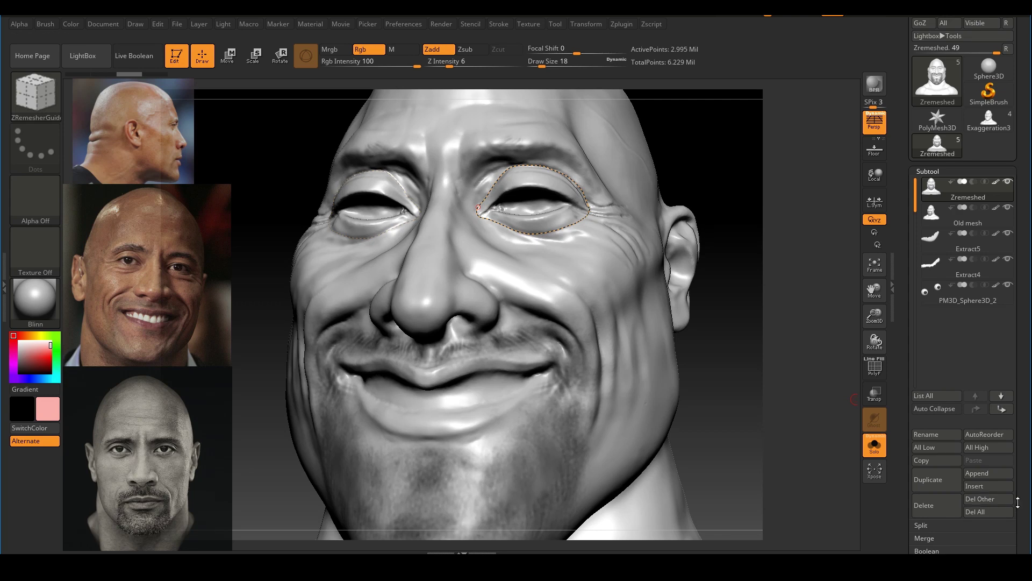
{"action": "left_click_drag", "start_coordinate": [1018, 501], "coordinate": [1026, 430]}
{"action": "left_click", "coordinate": [938, 447]}
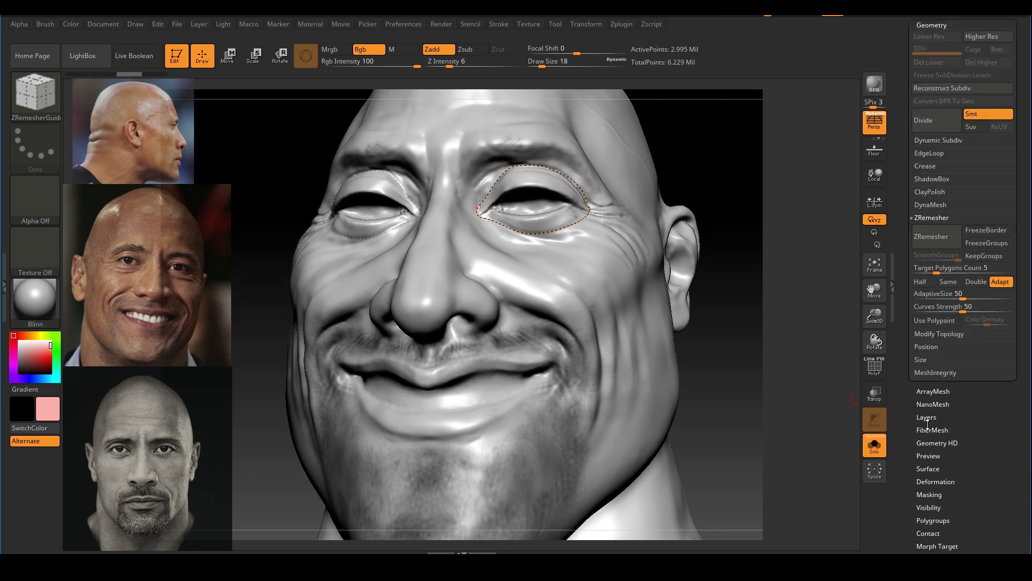
{"action": "mouse_move", "coordinate": [767, 273]}
{"action": "right_mouse_down"}
{"action": "mouse_move", "coordinate": [518, 234]}
{"action": "mouse_move", "coordinate": [455, 251]}
{"action": "right_mouse_up"}
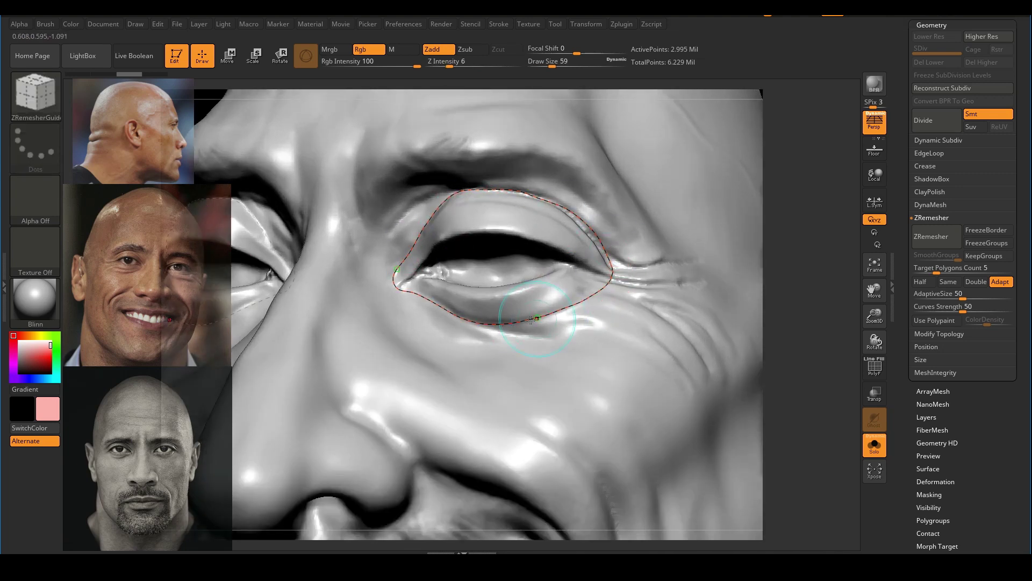
{"action": "right_click_drag", "start_coordinate": [615, 324], "coordinate": [684, 237], "text": "ctrl"}
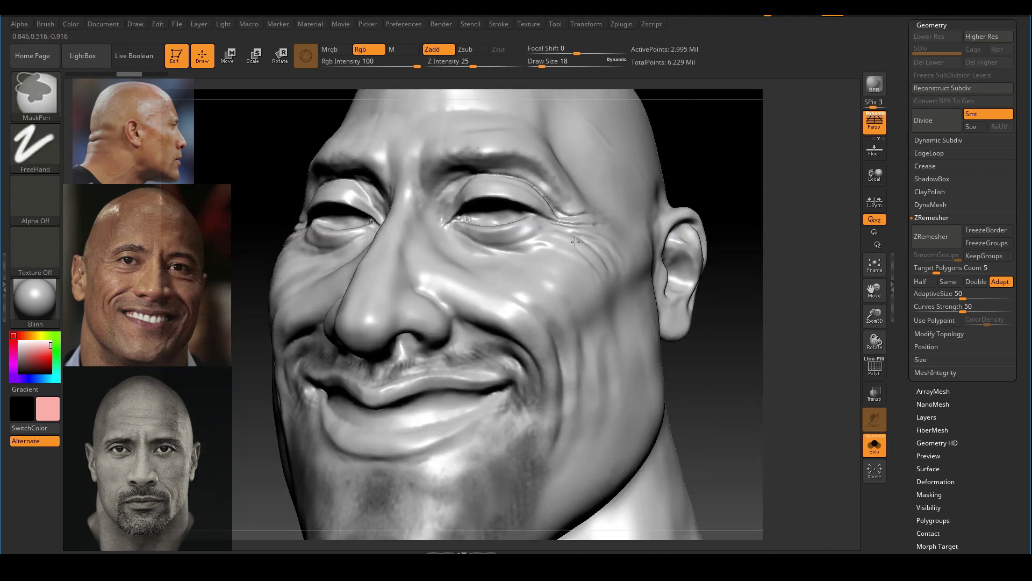
{"action": "right_click_drag", "start_coordinate": [575, 241], "coordinate": [438, 207], "text": "ctrl"}
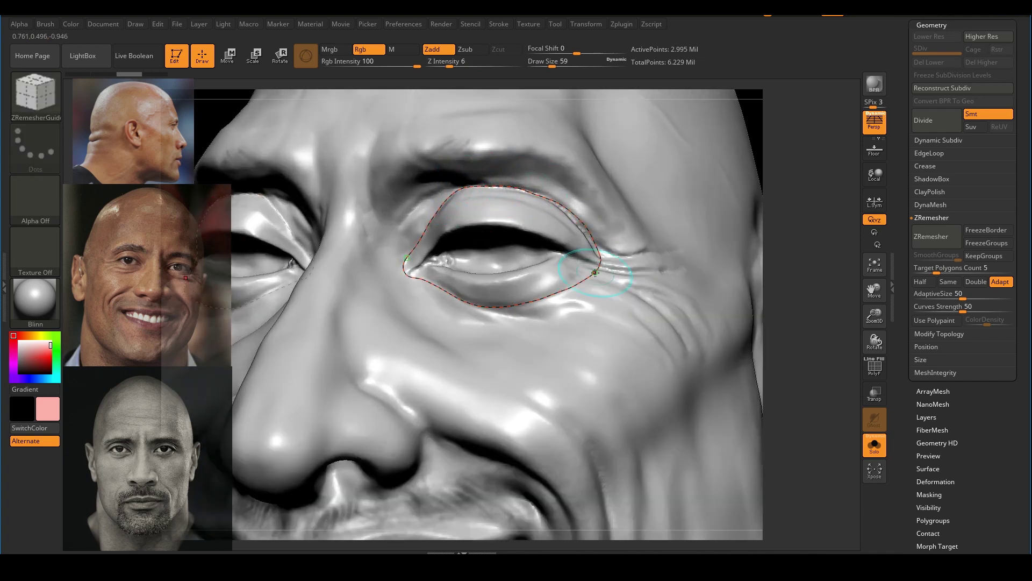
{"action": "left_click_drag", "start_coordinate": [596, 273], "coordinate": [597, 266]}
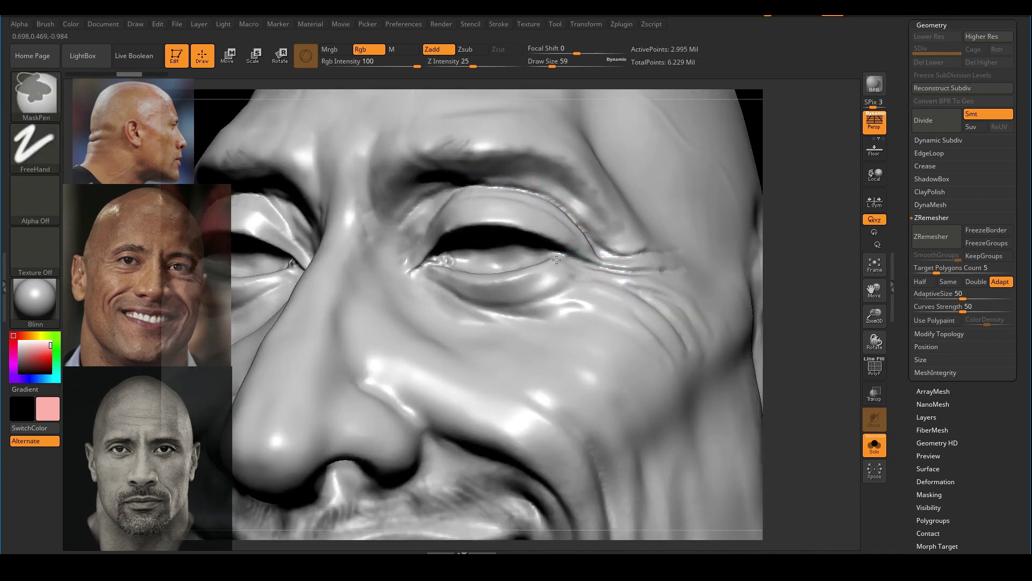
{"action": "mouse_move", "coordinate": [433, 261]}
{"action": "right_mouse_down", "text": "ctrl"}
{"action": "mouse_move", "coordinate": [483, 220]}
{"action": "mouse_move", "coordinate": [455, 238]}
{"action": "right_mouse_up", "text": "ctrl"}
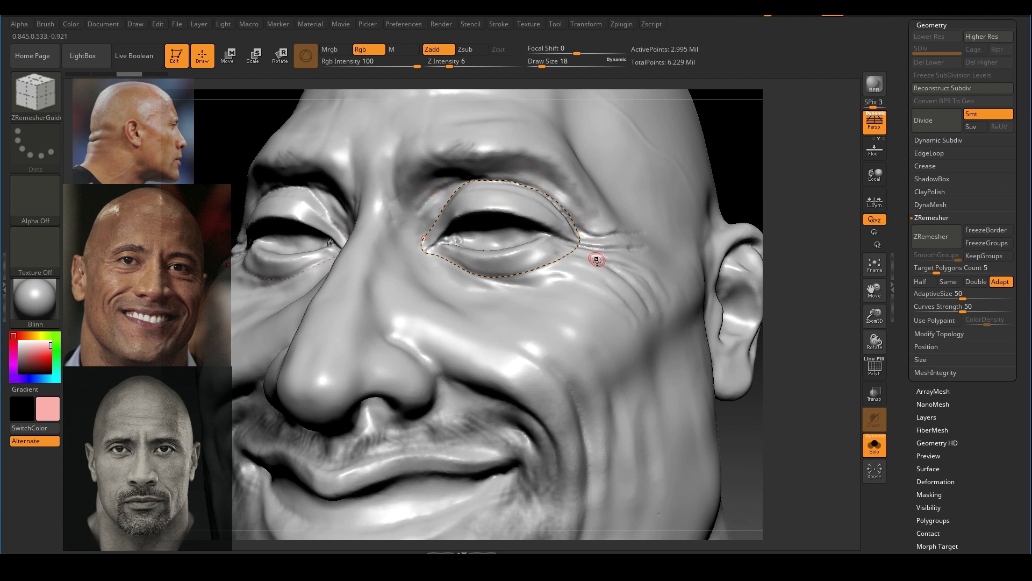
Step: Draw a guide curve outlining the lips, from the upper lip's center around the mouth corner to the lower lip's center
{"action": "right_click_drag", "start_coordinate": [618, 333], "coordinate": [627, 256], "text": "alt"}
{"action": "mouse_move", "coordinate": [764, 360]}
{"action": "right_mouse_down", "text": "alt"}
{"action": "mouse_move", "coordinate": [774, 352]}
{"action": "mouse_move", "coordinate": [747, 345]}
{"action": "mouse_move", "coordinate": [769, 311]}
{"action": "mouse_move", "coordinate": [766, 344]}
{"action": "mouse_move", "coordinate": [723, 335]}
{"action": "right_mouse_up", "text": "alt"}
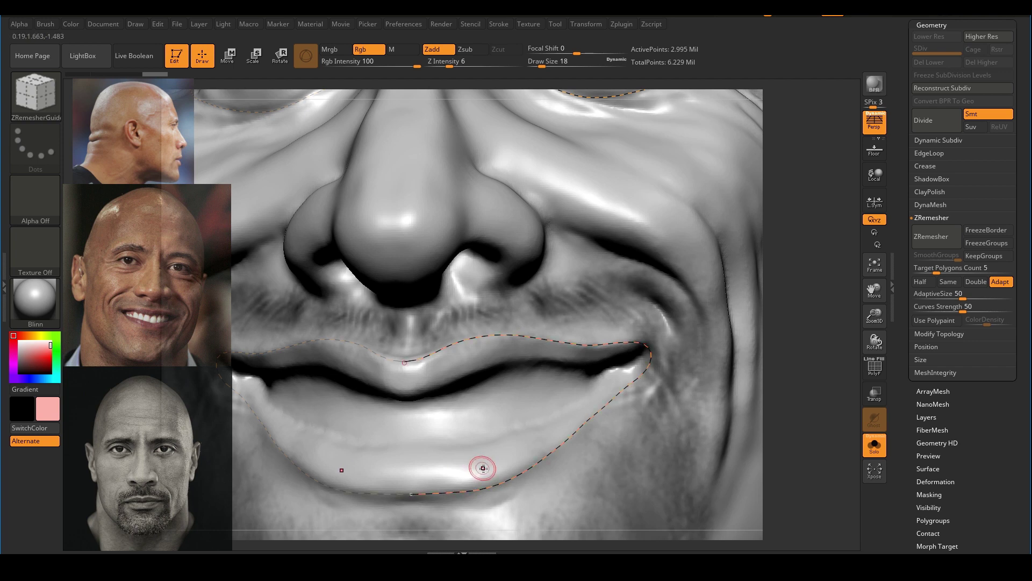
{"action": "mouse_move", "coordinate": [528, 416]}
{"action": "right_mouse_down", "text": "ctrl"}
{"action": "mouse_move", "coordinate": [702, 344]}
{"action": "mouse_move", "coordinate": [733, 293]}
{"action": "right_mouse_up", "text": "ctrl"}
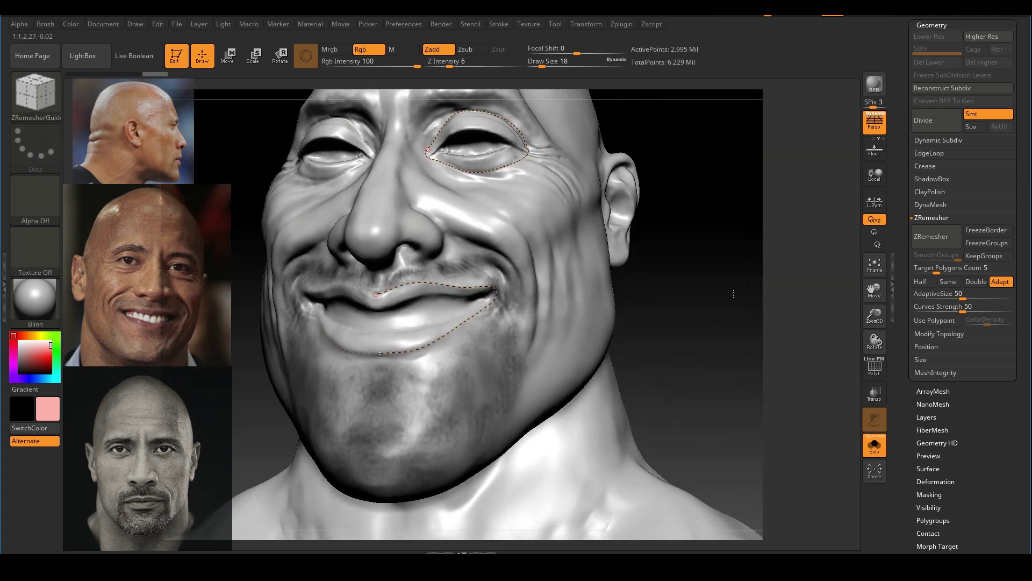
Step: Draw a guide curve along the smile fold, from beside the nostril down past the mouth corner
{"action": "right_click_drag", "start_coordinate": [638, 279], "coordinate": [483, 330], "text": "ctrl"}
{"action": "key", "text": "s"}
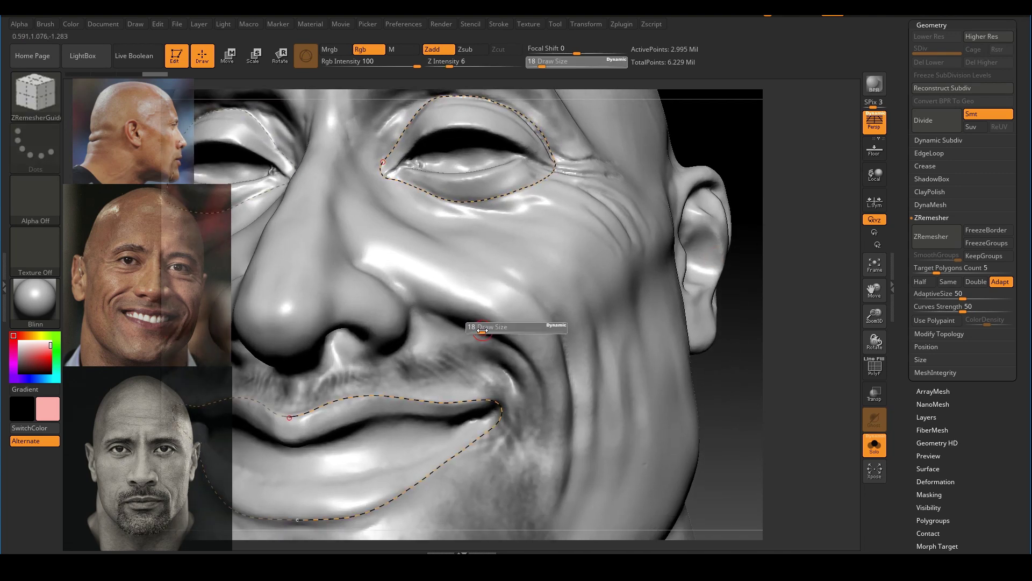
{"action": "left_click_drag", "start_coordinate": [763, 292], "coordinate": [772, 264]}
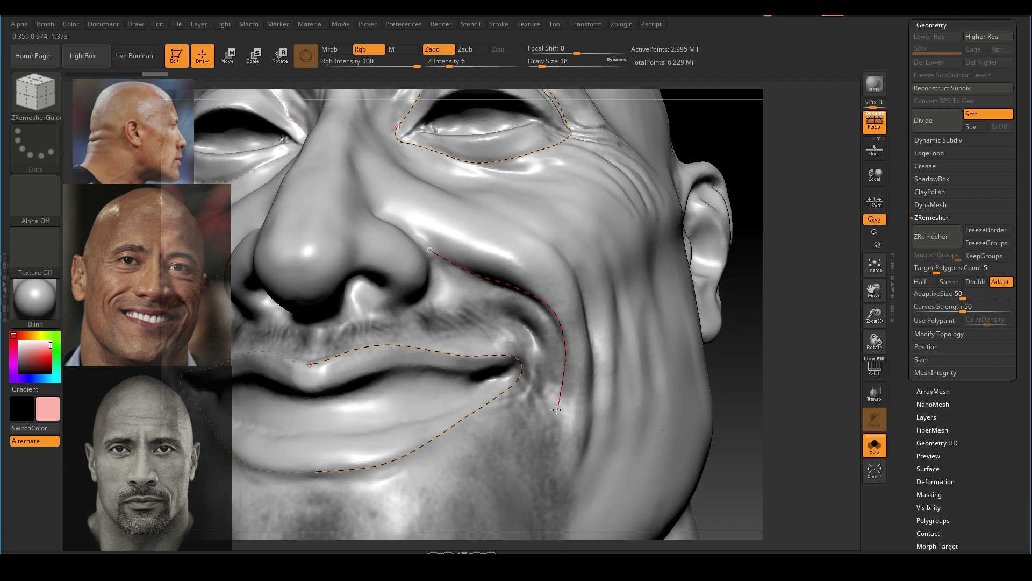
{"action": "right_click_drag", "start_coordinate": [603, 355], "coordinate": [699, 267], "text": "ctrl"}
Step: Draw a guide curve from in front of the ear diagonally down across the cheek
{"action": "mouse_move", "coordinate": [731, 183]}
{"action": "right_mouse_down", "text": "alt"}
{"action": "mouse_move", "coordinate": [740, 265]}
{"action": "mouse_move", "coordinate": [731, 277]}
{"action": "right_mouse_up", "text": "alt"}
{"action": "right_click_drag", "start_coordinate": [562, 327], "coordinate": [534, 359], "text": "ctrl"}
{"action": "right_click_drag", "start_coordinate": [533, 359], "coordinate": [594, 301], "text": "alt"}
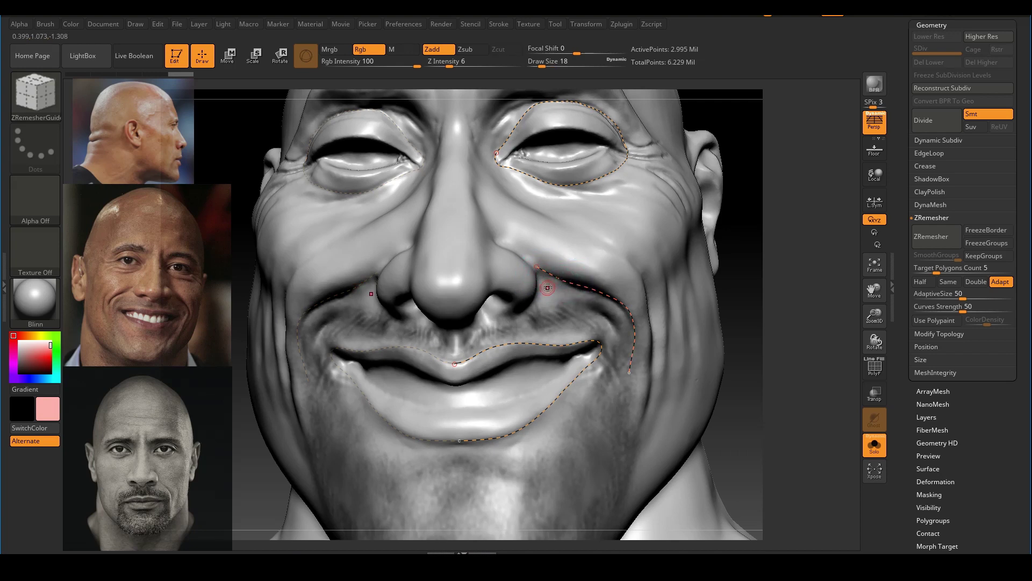
{"action": "right_click_drag", "start_coordinate": [560, 138], "coordinate": [548, 211], "text": "alt"}
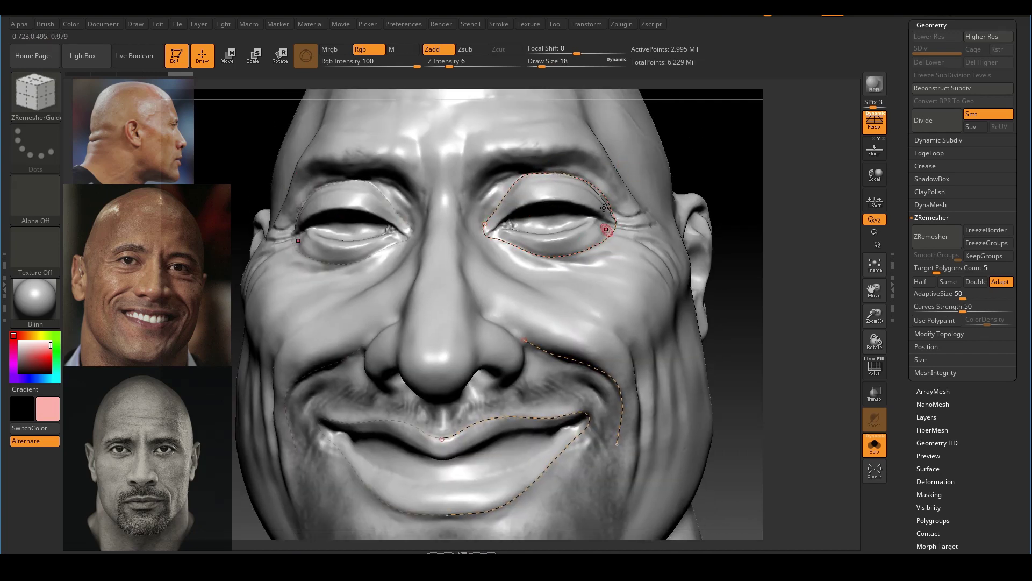
{"action": "mouse_move", "coordinate": [753, 271]}
{"action": "left_mouse_down"}
{"action": "mouse_move", "coordinate": [744, 232]}
{"action": "mouse_move", "coordinate": [570, 276]}
{"action": "left_mouse_up"}
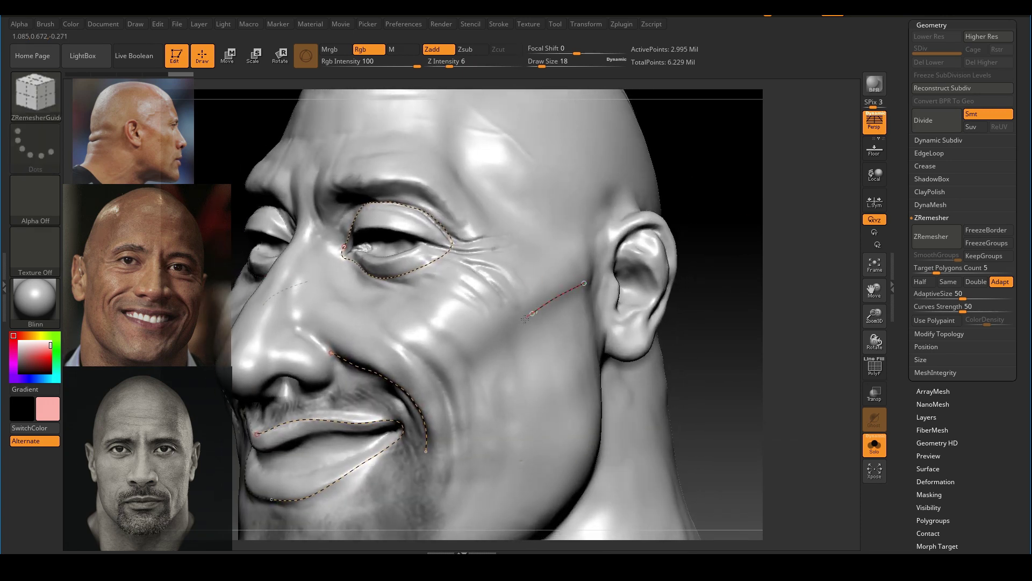
{"action": "left_click_drag", "start_coordinate": [451, 363], "coordinate": [447, 367]}
Step: Draw a curved guide from the upper side of the skull down the temple towards the outer eye area
{"action": "mouse_move", "coordinate": [703, 117]}
{"action": "left_mouse_down", "text": "alt"}
{"action": "mouse_move", "coordinate": [730, 172]}
{"action": "mouse_move", "coordinate": [698, 188]}
{"action": "mouse_move", "coordinate": [711, 242]}
{"action": "left_mouse_up", "text": "alt"}
{"action": "left_click_drag", "start_coordinate": [731, 182], "coordinate": [603, 194]}
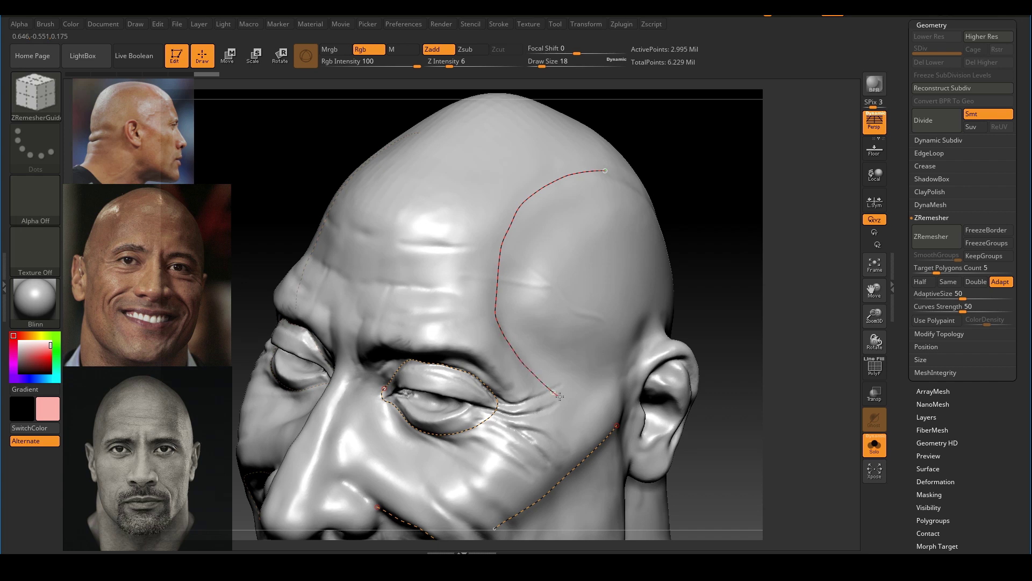
{"action": "left_click_drag", "start_coordinate": [704, 344], "coordinate": [689, 278]}
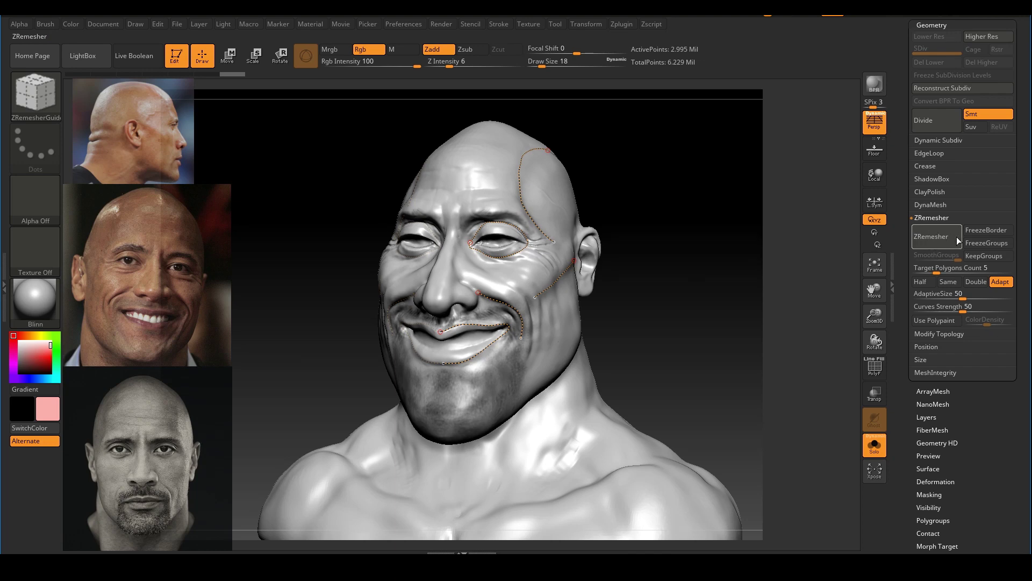
{"action": "left_click", "coordinate": [941, 239]}
{"action": "left_click_drag", "start_coordinate": [641, 264], "coordinate": [672, 264]}
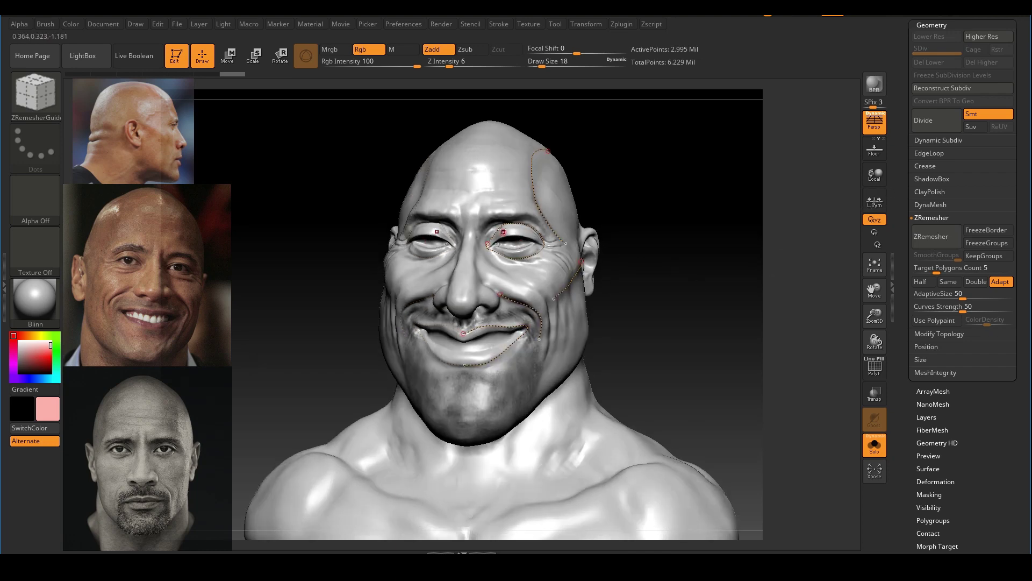
{"action": "right_click_drag", "start_coordinate": [526, 235], "coordinate": [642, 288], "text": "ctrl"}
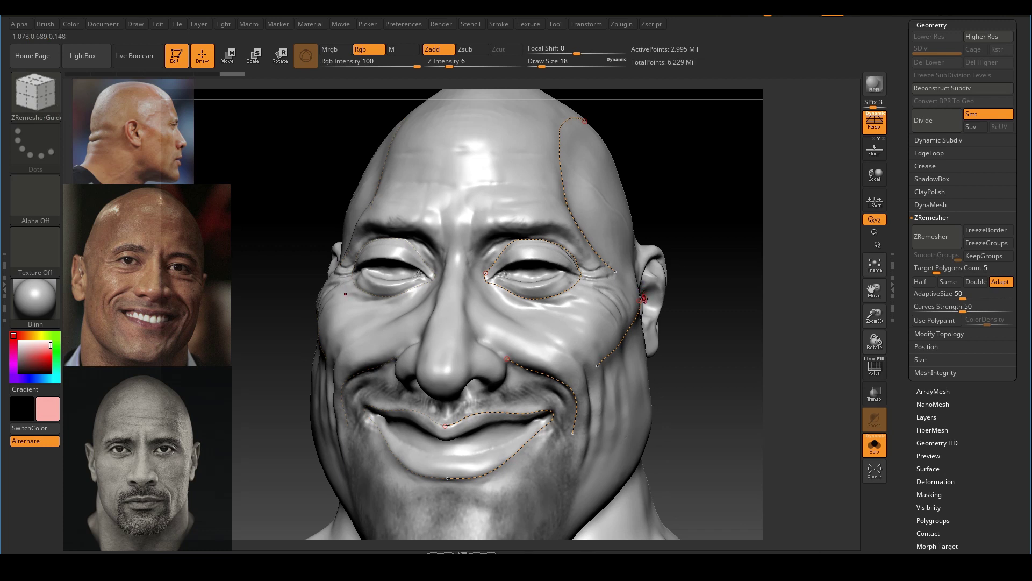
Step: Switch to the Standard brush for color-only painting, with Rgb enabled and Zadd off
{"action": "key", "text": "b"}
{"action": "key", "text": "s"}
{"action": "key", "text": "t"}
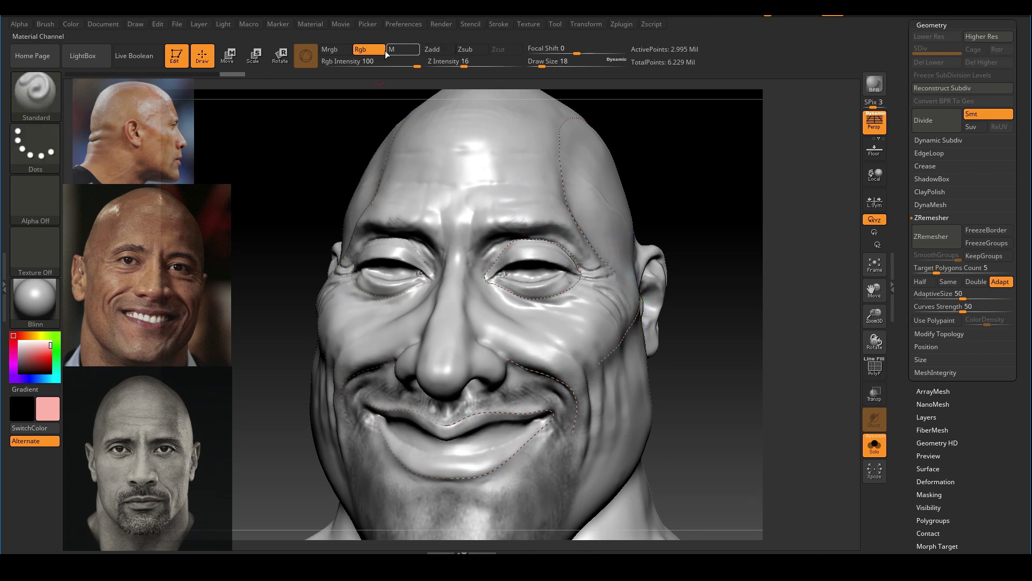
{"action": "left_click", "coordinate": [434, 50]}
{"action": "left_click", "coordinate": [438, 50]}
Step: Set the brush's draw size to 68 and choose a muted red paint color
{"action": "key", "text": "s"}
{"action": "left_click_drag", "start_coordinate": [512, 282], "coordinate": [525, 285]}
{"action": "left_click", "coordinate": [35, 353]}
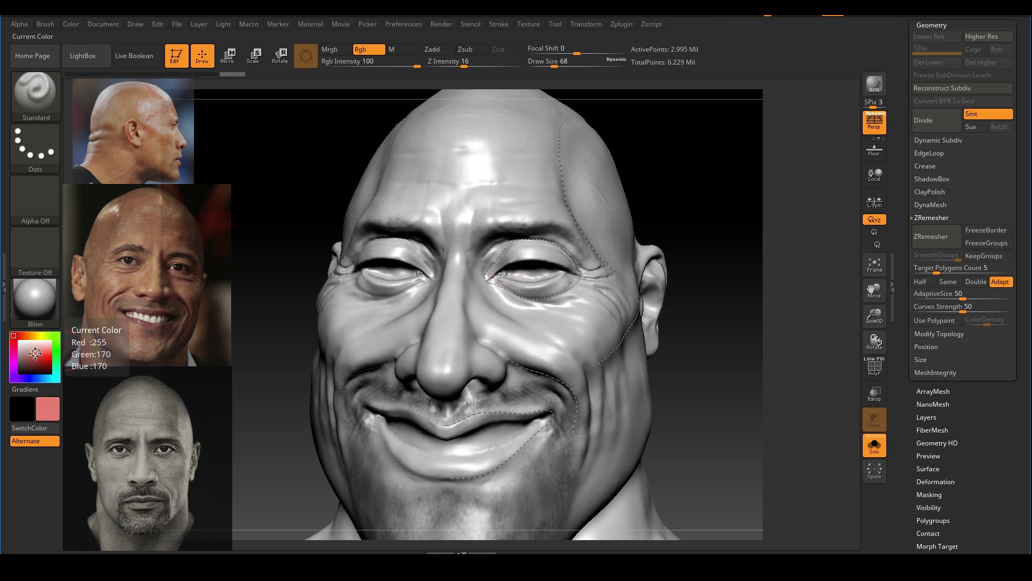
{"action": "mouse_move", "coordinate": [35, 353]}
{"action": "left_mouse_down"}
{"action": "mouse_move", "coordinate": [25, 347]}
{"action": "mouse_move", "coordinate": [34, 354]}
{"action": "left_mouse_up"}
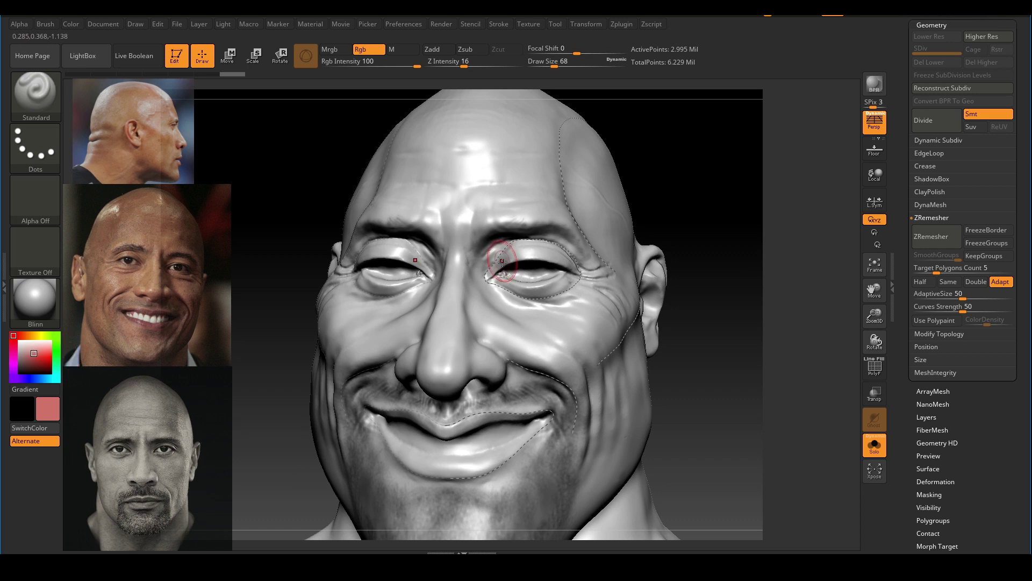
Step: Enlarge the brush's draw size to 140 and paint red over the eyelids, brows and skin around both eyes
{"action": "left_click_drag", "start_coordinate": [698, 194], "coordinate": [690, 196]}
{"action": "key", "text": "s"}
{"action": "left_click_drag", "start_coordinate": [515, 251], "coordinate": [522, 251]}
{"action": "right_click_drag", "start_coordinate": [699, 200], "coordinate": [716, 186], "text": "ctrl"}
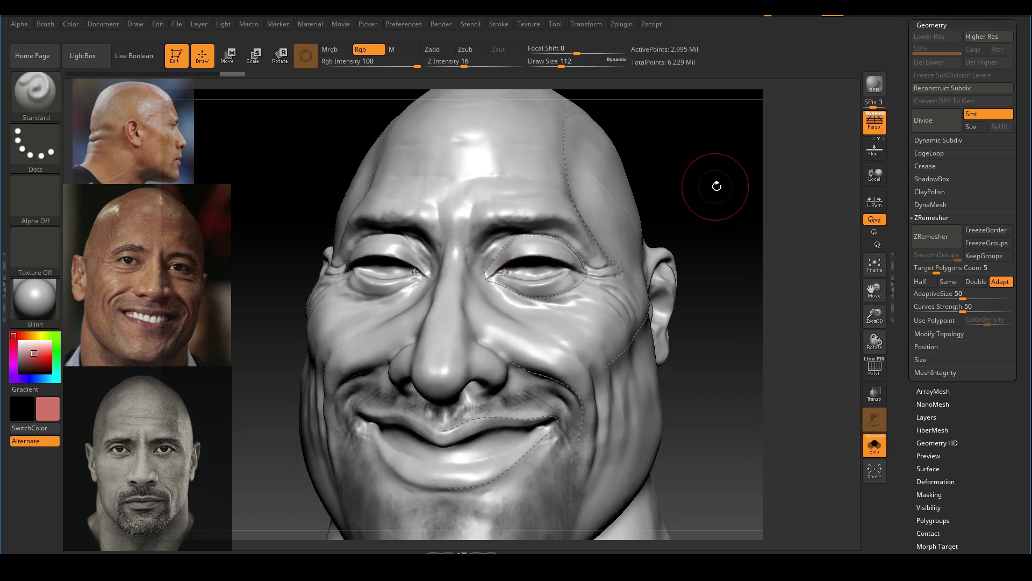
{"action": "left_click_drag", "start_coordinate": [717, 186], "coordinate": [726, 183]}
{"action": "key", "text": "s"}
{"action": "mouse_move", "coordinate": [550, 246]}
{"action": "left_mouse_down"}
{"action": "mouse_move", "coordinate": [538, 243]}
{"action": "mouse_move", "coordinate": [554, 286]}
{"action": "mouse_move", "coordinate": [543, 291]}
{"action": "mouse_move", "coordinate": [517, 268]}
{"action": "mouse_move", "coordinate": [570, 256]}
{"action": "left_mouse_up"}
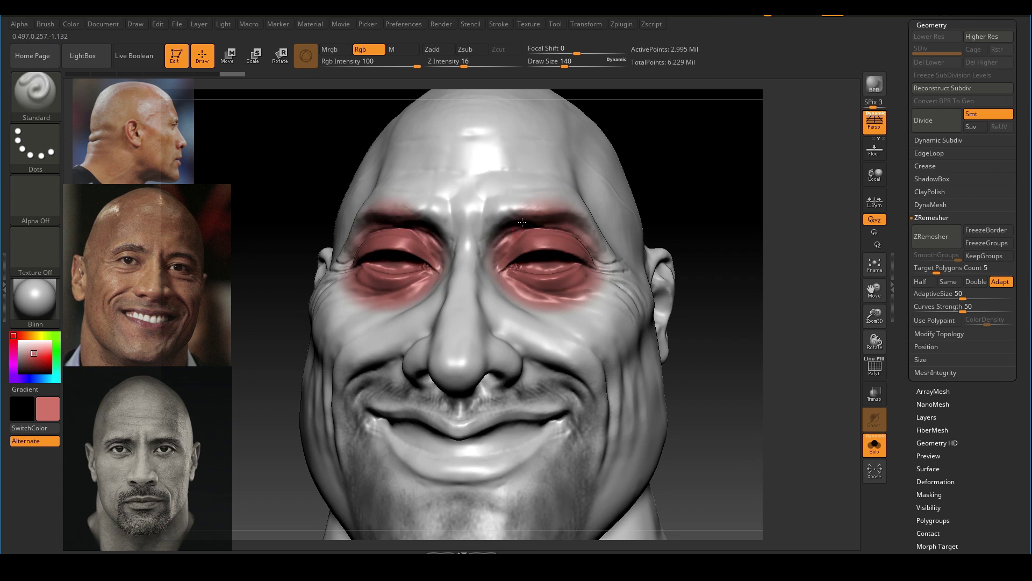
{"action": "mouse_move", "coordinate": [522, 222]}
{"action": "left_mouse_down"}
{"action": "mouse_move", "coordinate": [520, 207]}
{"action": "mouse_move", "coordinate": [559, 211]}
{"action": "mouse_move", "coordinate": [601, 253]}
{"action": "mouse_move", "coordinate": [596, 285]}
{"action": "mouse_move", "coordinate": [533, 298]}
{"action": "mouse_move", "coordinate": [607, 274]}
{"action": "left_mouse_up"}
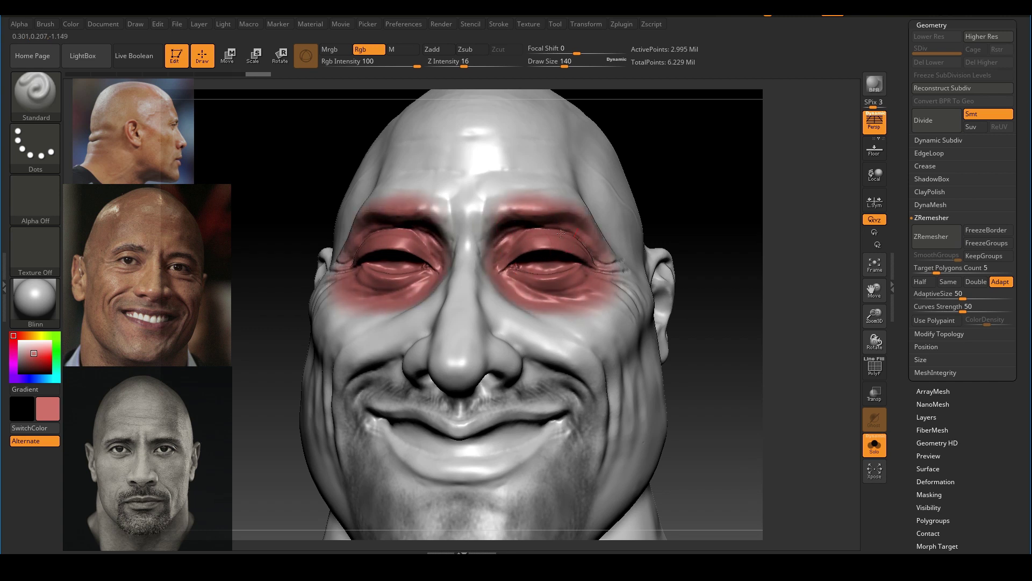
Step: Examine the painted eye areas and the guide curves on the face from several angles
{"action": "left_click_drag", "start_coordinate": [737, 189], "coordinate": [825, 222]}
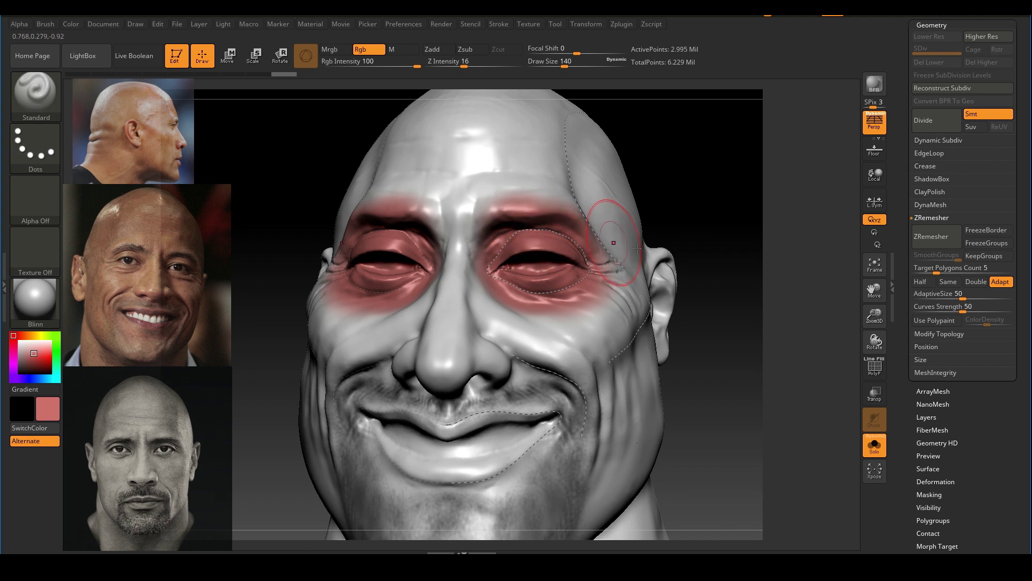
{"action": "mouse_move", "coordinate": [698, 173]}
{"action": "left_mouse_down"}
{"action": "mouse_move", "coordinate": [735, 169]}
{"action": "mouse_move", "coordinate": [720, 157]}
{"action": "left_mouse_up"}
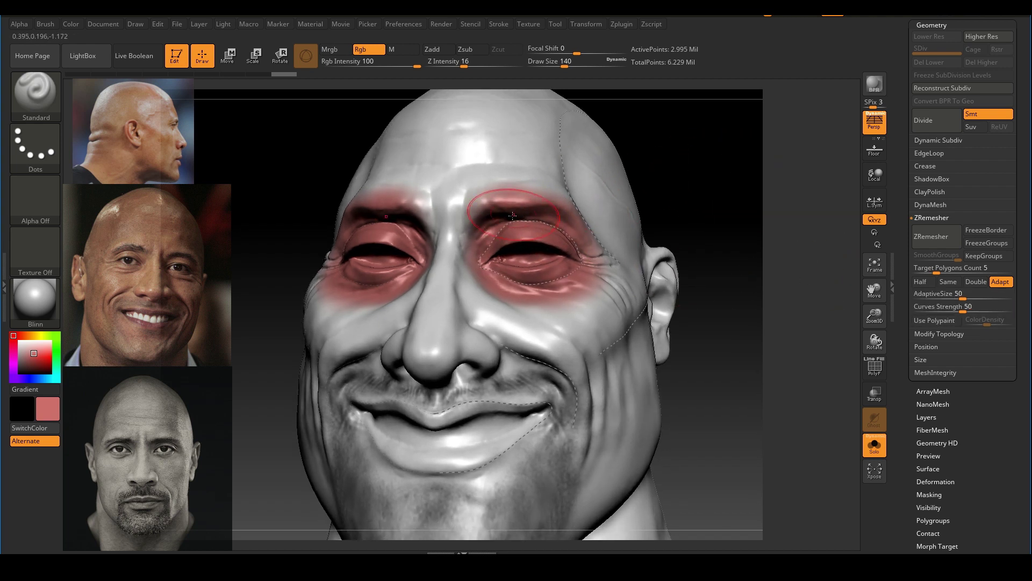
{"action": "mouse_move", "coordinate": [545, 213]}
{"action": "left_mouse_down"}
{"action": "mouse_move", "coordinate": [566, 219]}
{"action": "mouse_move", "coordinate": [579, 264]}
{"action": "mouse_move", "coordinate": [508, 272]}
{"action": "mouse_move", "coordinate": [516, 222]}
{"action": "left_mouse_up"}
{"action": "left_click_drag", "start_coordinate": [661, 191], "coordinate": [537, 207]}
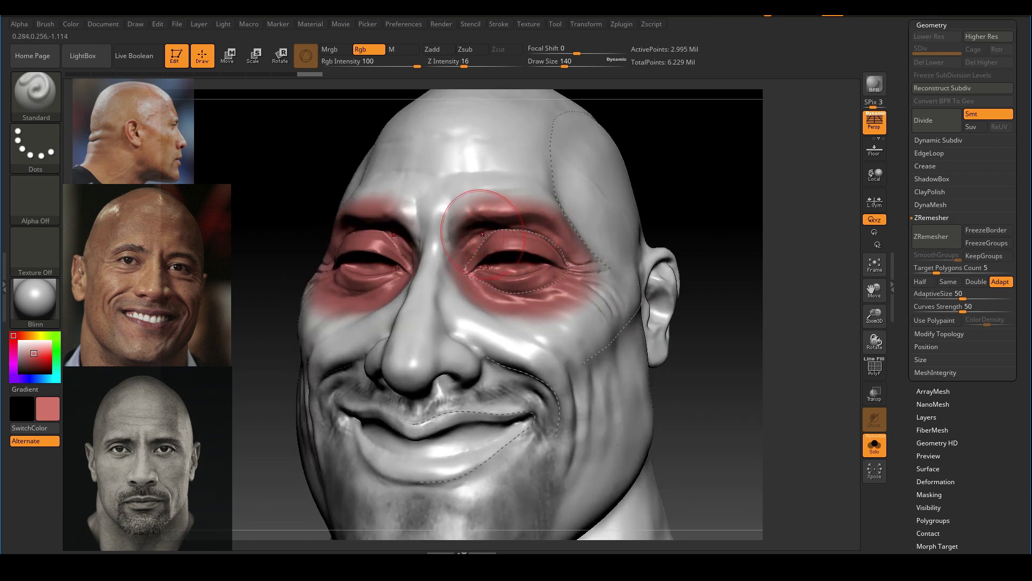
{"action": "right_click_drag", "start_coordinate": [667, 231], "coordinate": [665, 197], "text": "ctrl"}
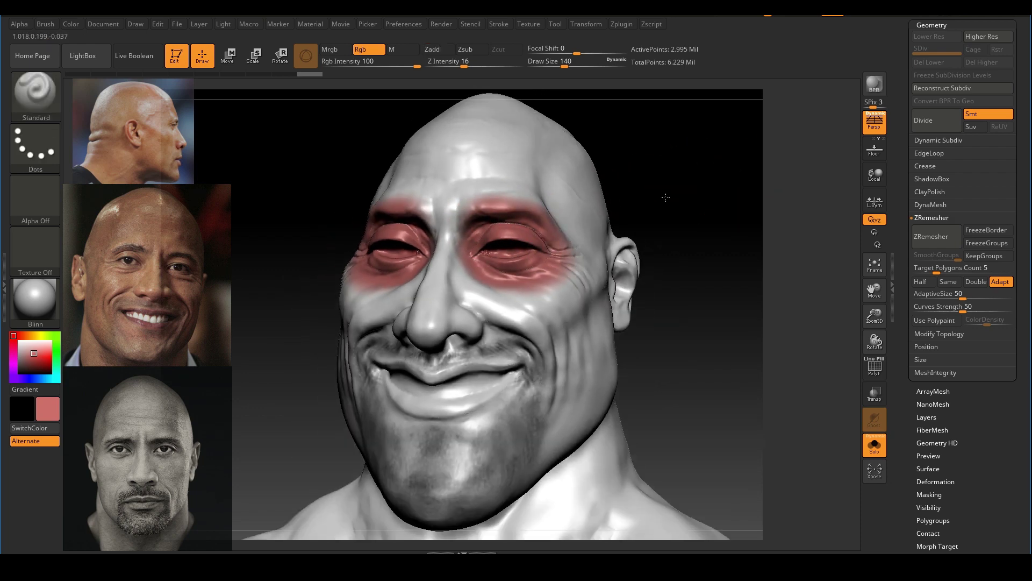
{"action": "left_click_drag", "start_coordinate": [666, 196], "coordinate": [591, 189]}
{"action": "left_click_drag", "start_coordinate": [719, 192], "coordinate": [607, 196]}
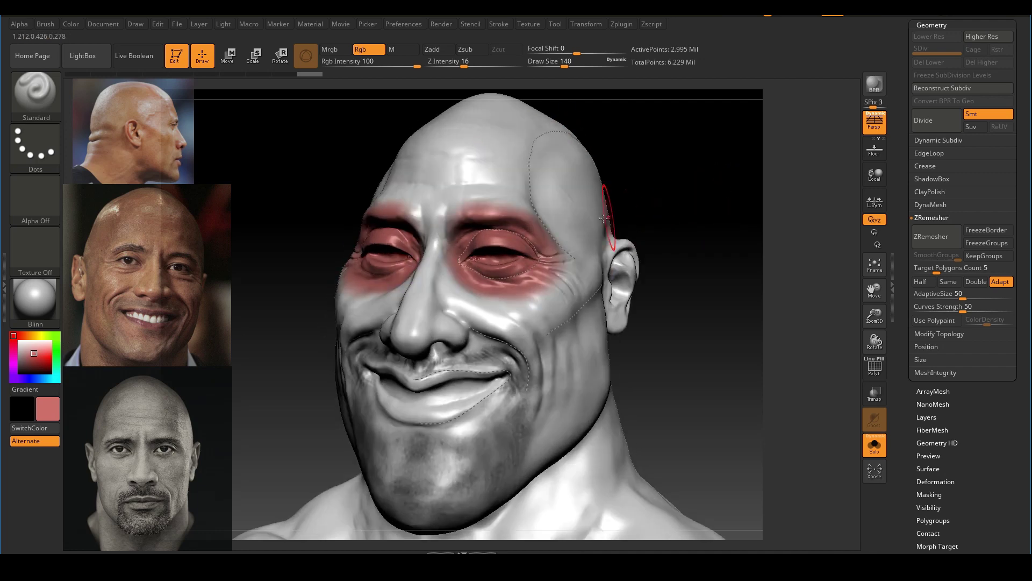
{"action": "right_click_drag", "start_coordinate": [606, 196], "coordinate": [607, 245], "text": "ctrl"}
{"action": "right_click_drag", "start_coordinate": [484, 240], "coordinate": [476, 210], "text": "ctrl"}
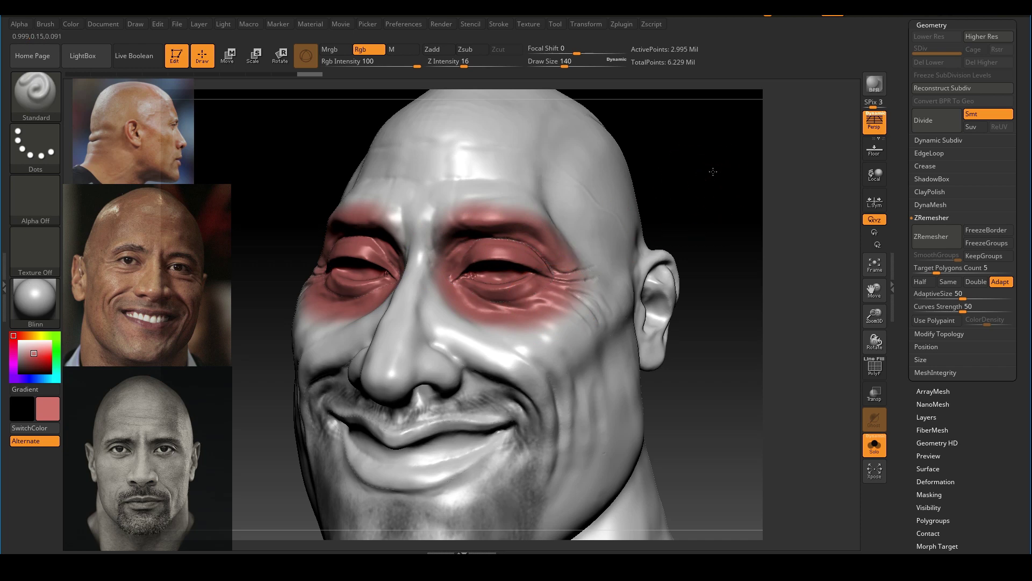
{"action": "left_click_drag", "start_coordinate": [713, 177], "coordinate": [543, 175]}
{"action": "left_click_drag", "start_coordinate": [546, 241], "coordinate": [552, 266]}
{"action": "right_click_drag", "start_coordinate": [519, 255], "coordinate": [497, 298], "text": "ctrl"}
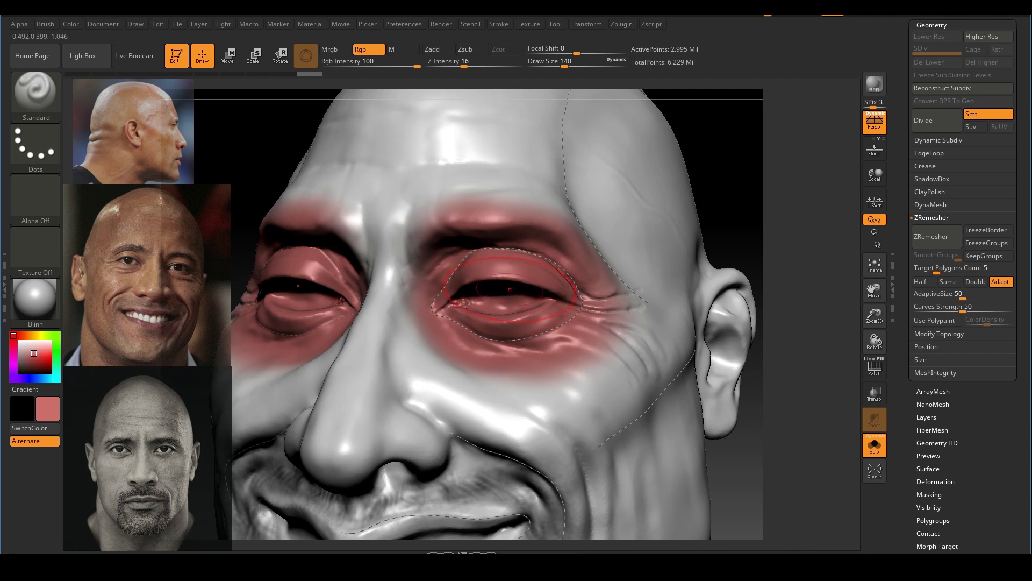
Step: Extend the red paint across the bridge between the brows and over the outer corners of the eyes
{"action": "mouse_move", "coordinate": [776, 172]}
{"action": "left_mouse_down"}
{"action": "mouse_move", "coordinate": [585, 263]}
{"action": "mouse_move", "coordinate": [430, 236]}
{"action": "left_mouse_up"}
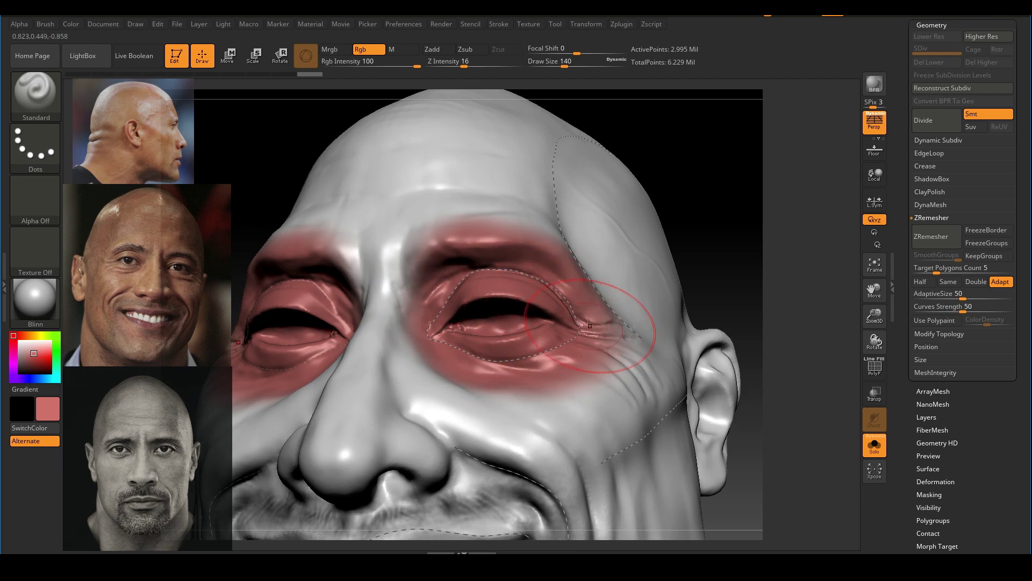
{"action": "mouse_move", "coordinate": [607, 352]}
{"action": "left_mouse_down"}
{"action": "mouse_move", "coordinate": [430, 244]}
{"action": "mouse_move", "coordinate": [395, 253]}
{"action": "mouse_move", "coordinate": [483, 269]}
{"action": "left_mouse_up"}
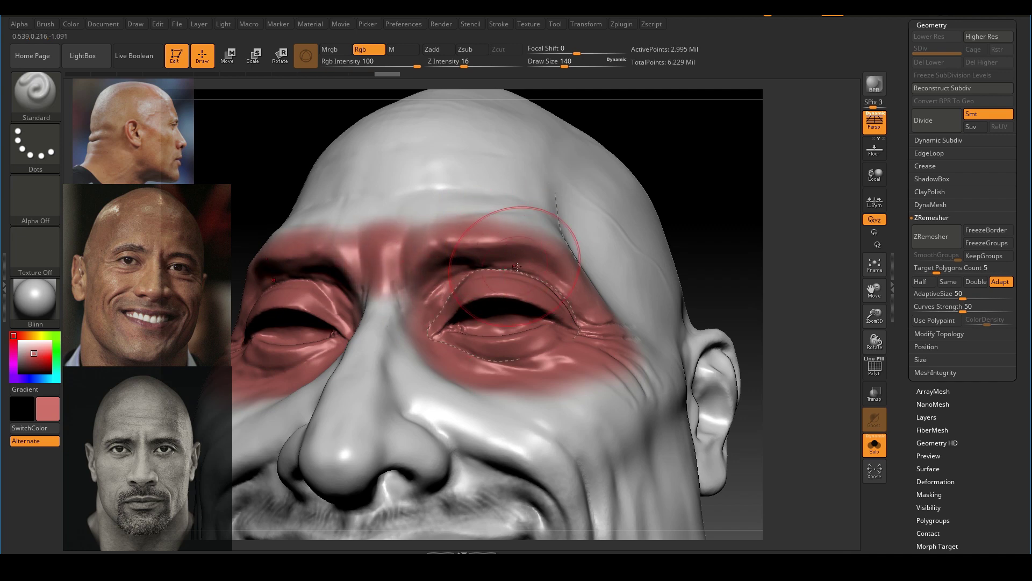
{"action": "right_click_drag", "start_coordinate": [672, 253], "coordinate": [693, 203], "text": "ctrl"}
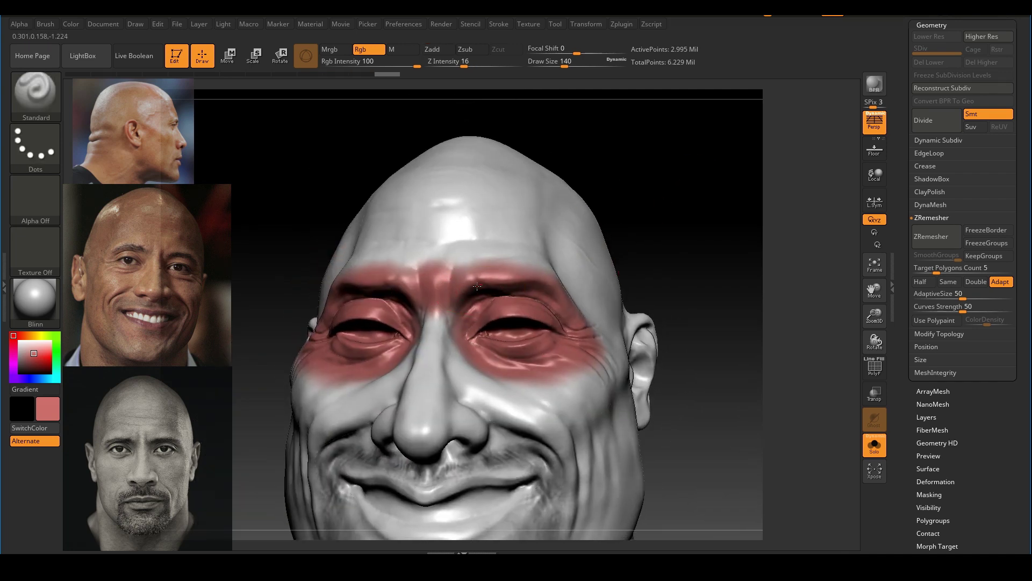
{"action": "left_click_drag", "start_coordinate": [476, 340], "coordinate": [553, 280], "text": "shift"}
Step: Reduce the brush's draw size to 104 and paint red over the forehead
{"action": "mouse_move", "coordinate": [672, 226]}
{"action": "right_mouse_down"}
{"action": "mouse_move", "coordinate": [705, 215]}
{"action": "mouse_move", "coordinate": [693, 222]}
{"action": "right_mouse_up"}
{"action": "key", "text": "s"}
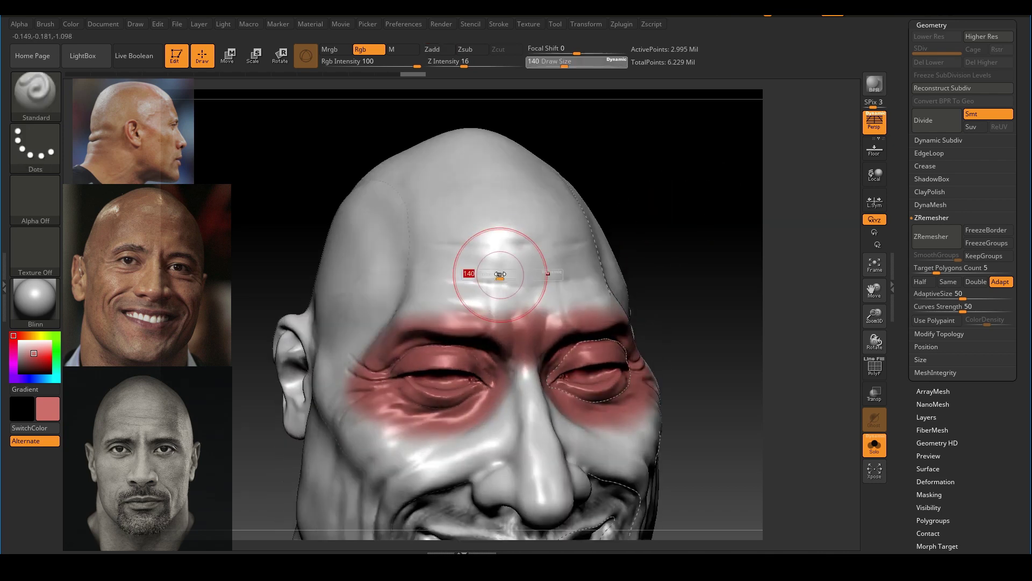
{"action": "mouse_move", "coordinate": [498, 274]}
{"action": "left_mouse_down"}
{"action": "mouse_move", "coordinate": [478, 277]}
{"action": "mouse_move", "coordinate": [586, 285]}
{"action": "mouse_move", "coordinate": [430, 290]}
{"action": "mouse_move", "coordinate": [602, 293]}
{"action": "mouse_move", "coordinate": [575, 260]}
{"action": "mouse_move", "coordinate": [431, 253]}
{"action": "mouse_move", "coordinate": [586, 272]}
{"action": "mouse_move", "coordinate": [408, 296]}
{"action": "mouse_move", "coordinate": [578, 254]}
{"action": "left_mouse_up"}
{"action": "right_click_drag", "start_coordinate": [578, 253], "coordinate": [662, 228]}
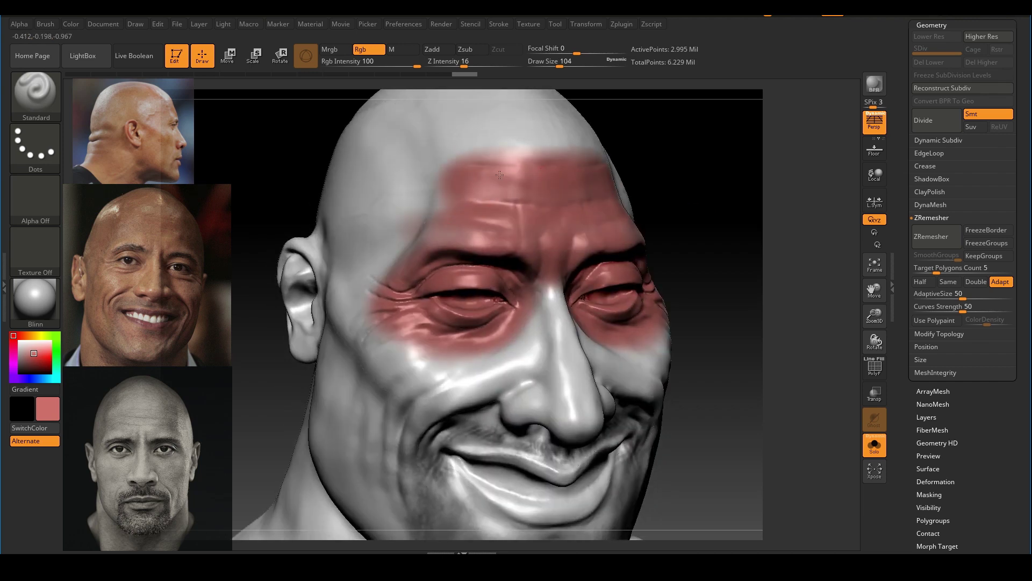
Step: Paint red along the smile folds beside the nose and mouth and over the adjoining cheek creases
{"action": "mouse_move", "coordinate": [709, 219]}
{"action": "left_mouse_down"}
{"action": "mouse_move", "coordinate": [718, 249]}
{"action": "mouse_move", "coordinate": [718, 175]}
{"action": "mouse_move", "coordinate": [758, 210]}
{"action": "left_mouse_up"}
{"action": "mouse_move", "coordinate": [467, 251]}
{"action": "left_mouse_down"}
{"action": "mouse_move", "coordinate": [413, 268]}
{"action": "mouse_move", "coordinate": [452, 261]}
{"action": "left_mouse_up"}
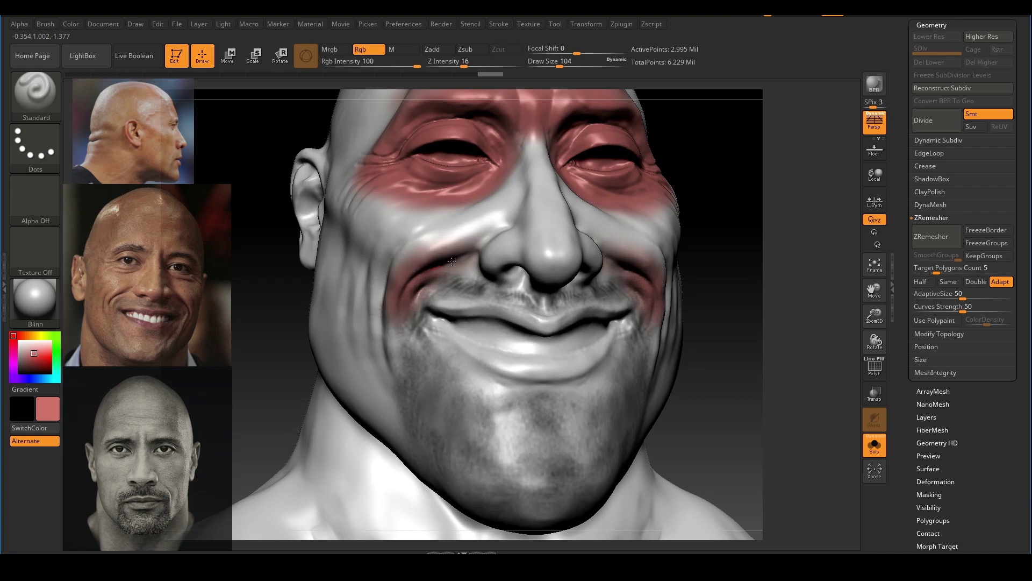
{"action": "left_click_drag", "start_coordinate": [394, 303], "coordinate": [389, 339]}
{"action": "left_click_drag", "start_coordinate": [753, 212], "coordinate": [825, 218]}
{"action": "mouse_move", "coordinate": [531, 232]}
{"action": "left_mouse_down"}
{"action": "mouse_move", "coordinate": [508, 328]}
{"action": "mouse_move", "coordinate": [537, 336]}
{"action": "left_mouse_up"}
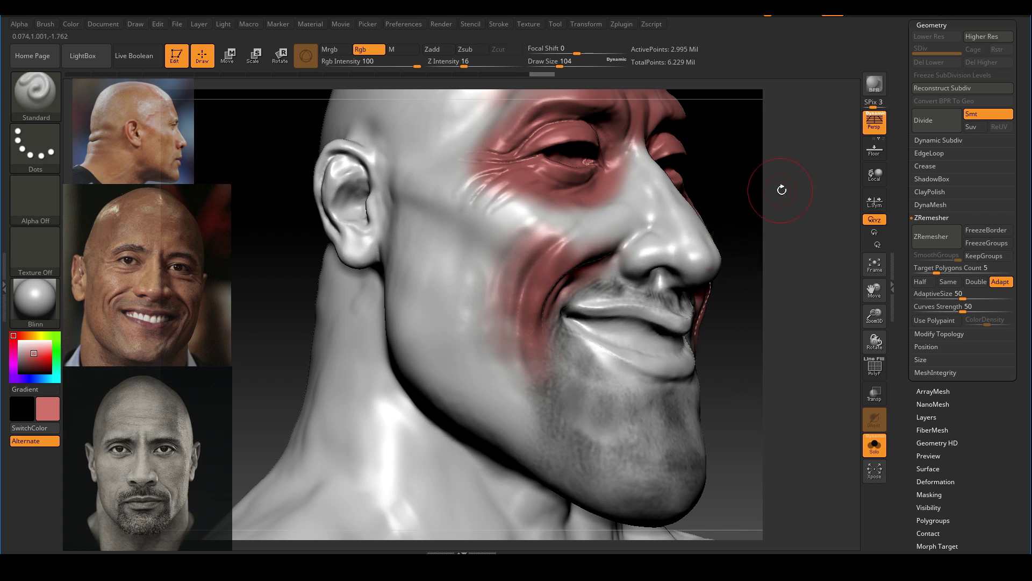
Step: Enlarge the brush's draw size to 207 and paint the ears red
{"action": "mouse_move", "coordinate": [783, 191]}
{"action": "right_mouse_down"}
{"action": "mouse_move", "coordinate": [690, 262]}
{"action": "mouse_move", "coordinate": [686, 230]}
{"action": "mouse_move", "coordinate": [736, 235]}
{"action": "right_mouse_up"}
{"action": "key", "text": "s"}
{"action": "mouse_move", "coordinate": [565, 258]}
{"action": "left_mouse_down"}
{"action": "mouse_move", "coordinate": [578, 258]}
{"action": "mouse_move", "coordinate": [542, 327]}
{"action": "mouse_move", "coordinate": [563, 313]}
{"action": "left_mouse_up"}
{"action": "right_click_drag", "start_coordinate": [704, 244], "coordinate": [675, 257]}
{"action": "mouse_move", "coordinate": [466, 355]}
{"action": "left_mouse_down"}
{"action": "mouse_move", "coordinate": [456, 370]}
{"action": "mouse_move", "coordinate": [467, 372]}
{"action": "left_mouse_up"}
{"action": "right_click_drag", "start_coordinate": [565, 263], "coordinate": [737, 237], "text": "ctrl"}
{"action": "left_click_drag", "start_coordinate": [644, 255], "coordinate": [682, 236]}
{"action": "right_click_drag", "start_coordinate": [682, 236], "coordinate": [710, 267], "text": "ctrl"}
{"action": "left_click_drag", "start_coordinate": [710, 267], "coordinate": [723, 277]}
{"action": "right_click_drag", "start_coordinate": [724, 276], "coordinate": [763, 285], "text": "ctrl"}
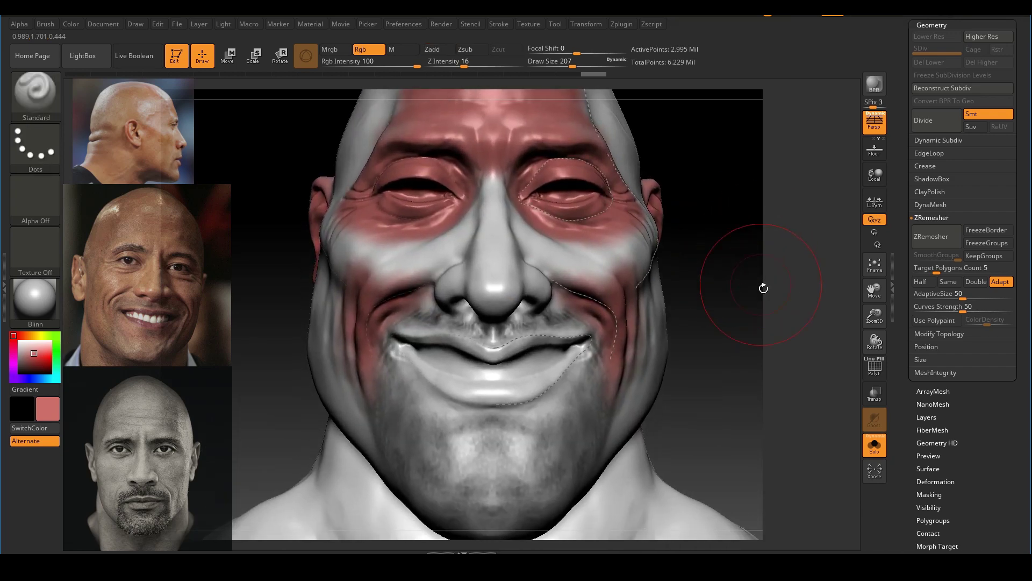
Step: Make ZRemesher use the polypaint for mesh density and set its Curves Strength to 100
{"action": "left_click_drag", "start_coordinate": [763, 285], "coordinate": [747, 287]}
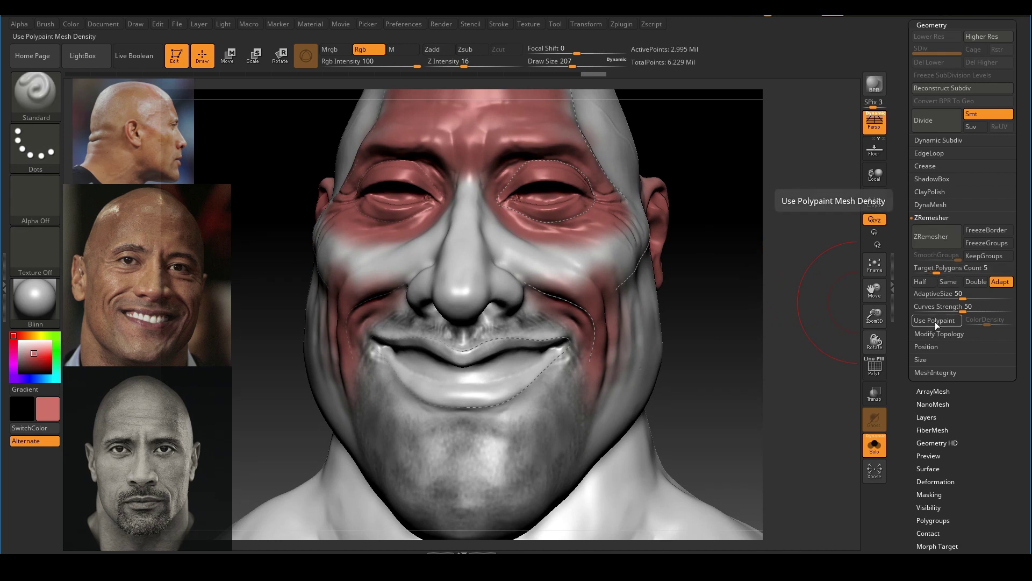
{"action": "left_click_drag", "start_coordinate": [733, 237], "coordinate": [701, 297], "text": "alt"}
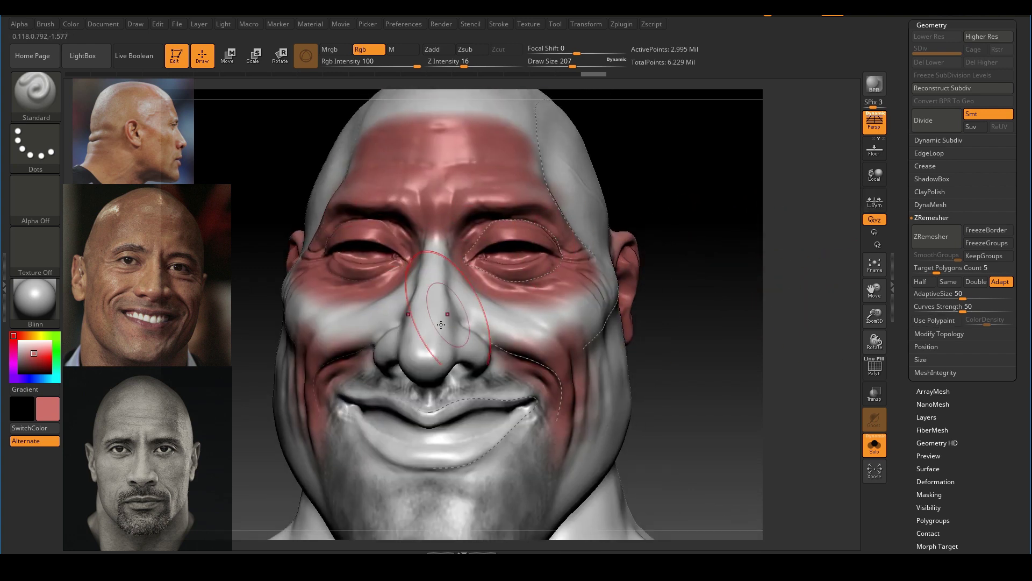
{"action": "left_click", "coordinate": [934, 320]}
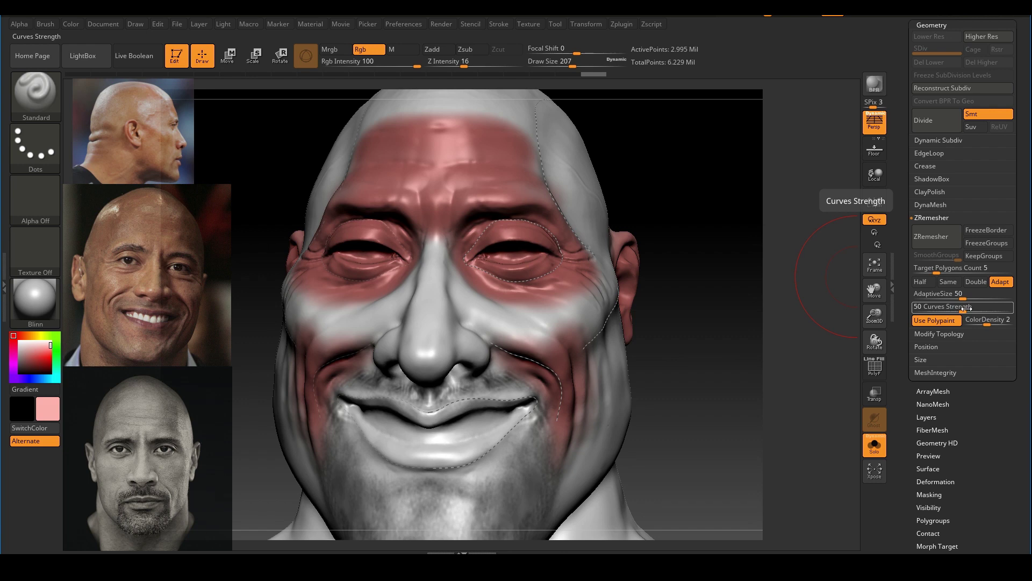
{"action": "left_click_drag", "start_coordinate": [967, 307], "coordinate": [1015, 306]}
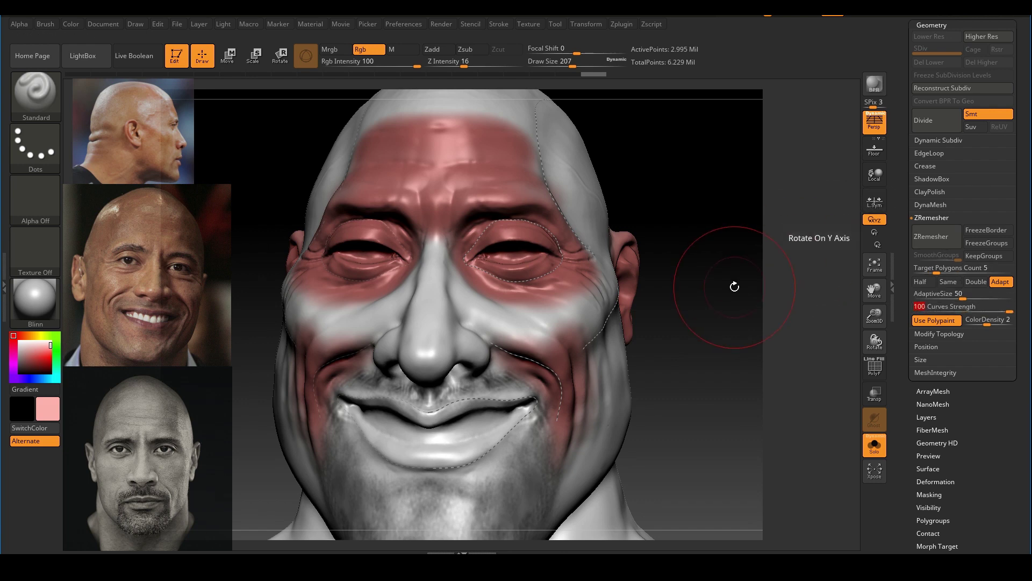
Step: Run ZRemesher on the bust with the Target Polygons Count at 5
{"action": "left_click_drag", "start_coordinate": [733, 286], "coordinate": [535, 127]}
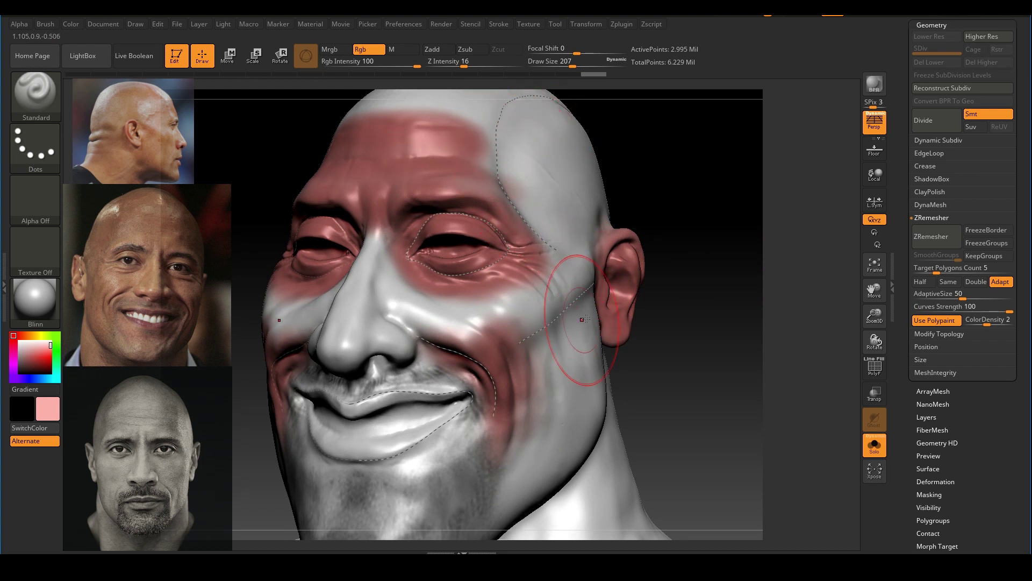
{"action": "left_click_drag", "start_coordinate": [719, 299], "coordinate": [691, 215]}
{"action": "left_click", "coordinate": [962, 267]}
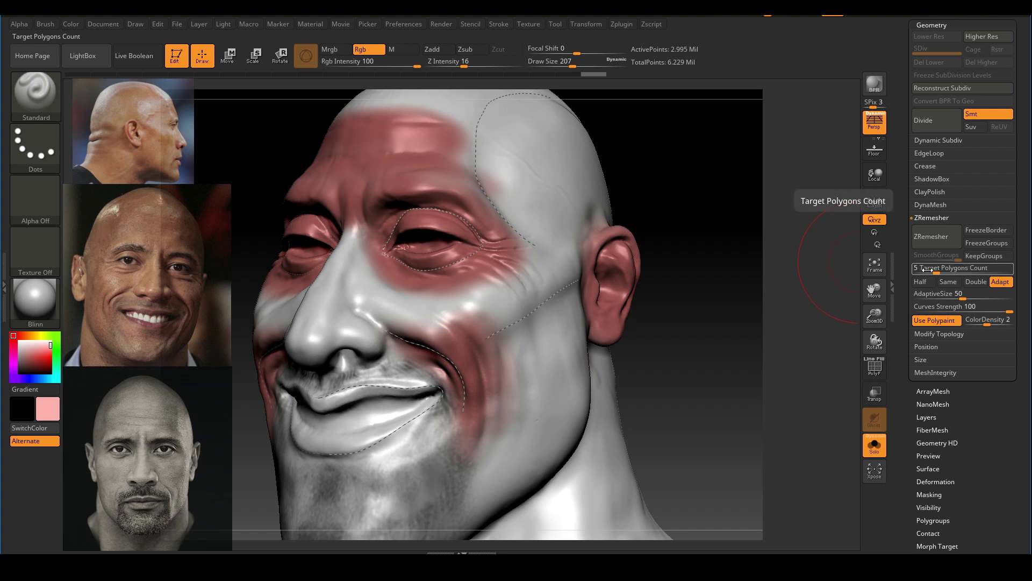
{"action": "left_click_drag", "start_coordinate": [747, 253], "coordinate": [766, 250]}
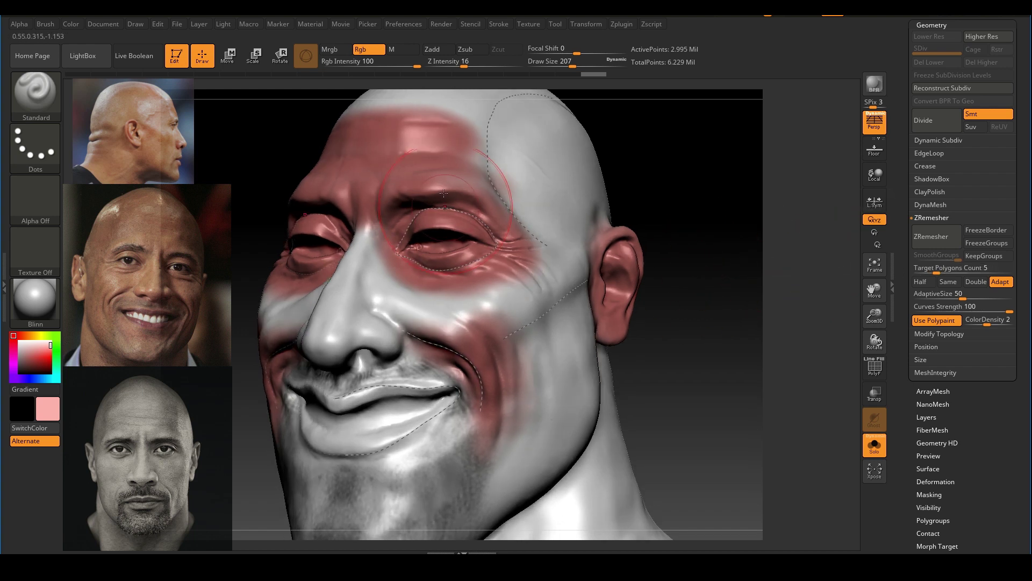
{"action": "left_click", "coordinate": [941, 268]}
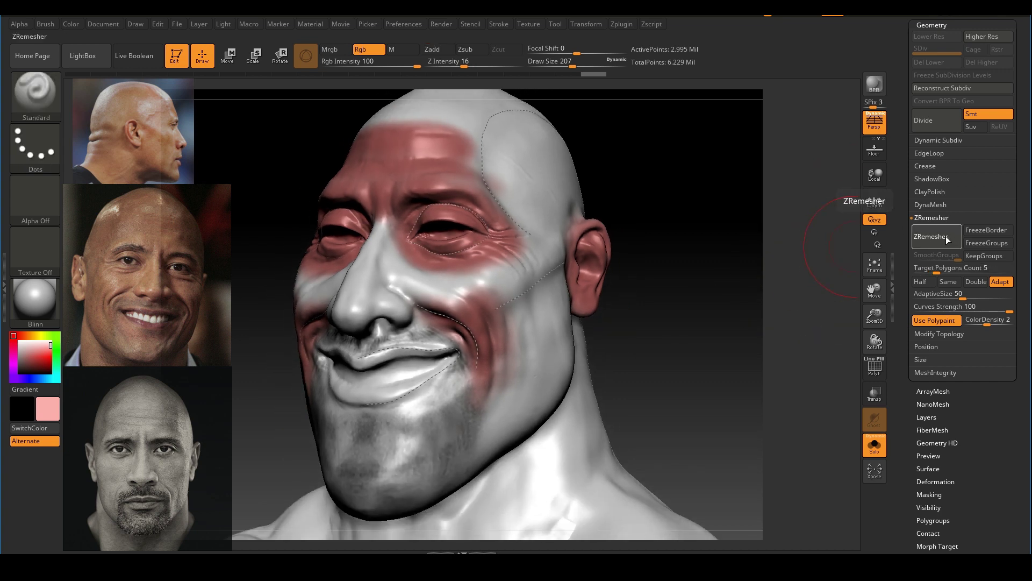
{"action": "left_click", "coordinate": [932, 242]}
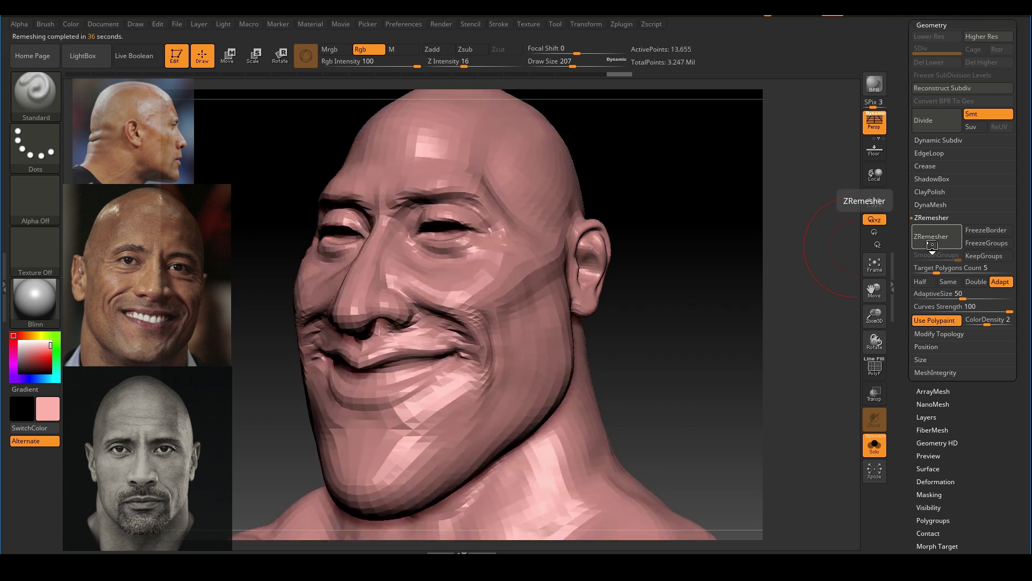
Step: Show the wireframe, set the draw size to 116 and examine the new topology around the eyes, nose and mouth
{"action": "mouse_move", "coordinate": [702, 323]}
{"action": "left_mouse_down"}
{"action": "mouse_move", "coordinate": [736, 311]}
{"action": "mouse_move", "coordinate": [684, 276]}
{"action": "mouse_move", "coordinate": [701, 301]}
{"action": "mouse_move", "coordinate": [698, 283]}
{"action": "mouse_move", "coordinate": [738, 309]}
{"action": "mouse_move", "coordinate": [714, 298]}
{"action": "mouse_move", "coordinate": [729, 306]}
{"action": "left_mouse_up"}
{"action": "key", "text": "shift+f"}
{"action": "key", "text": "s"}
{"action": "mouse_move", "coordinate": [725, 306]}
{"action": "left_mouse_down"}
{"action": "mouse_move", "coordinate": [713, 310]}
{"action": "mouse_move", "coordinate": [743, 293]}
{"action": "mouse_move", "coordinate": [735, 316]}
{"action": "mouse_move", "coordinate": [700, 320]}
{"action": "mouse_move", "coordinate": [764, 282]}
{"action": "mouse_move", "coordinate": [770, 339]}
{"action": "left_mouse_up"}
{"action": "right_click_drag", "start_coordinate": [545, 209], "coordinate": [545, 181], "text": "ctrl"}
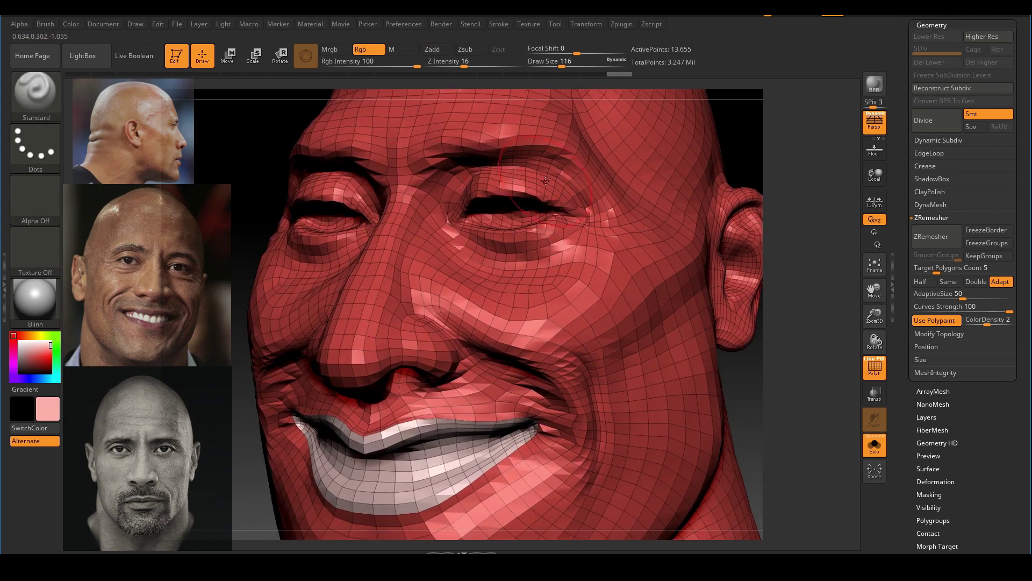
{"action": "right_click_drag", "start_coordinate": [680, 302], "coordinate": [684, 279], "text": "ctrl"}
{"action": "left_click_drag", "start_coordinate": [752, 291], "coordinate": [703, 281]}
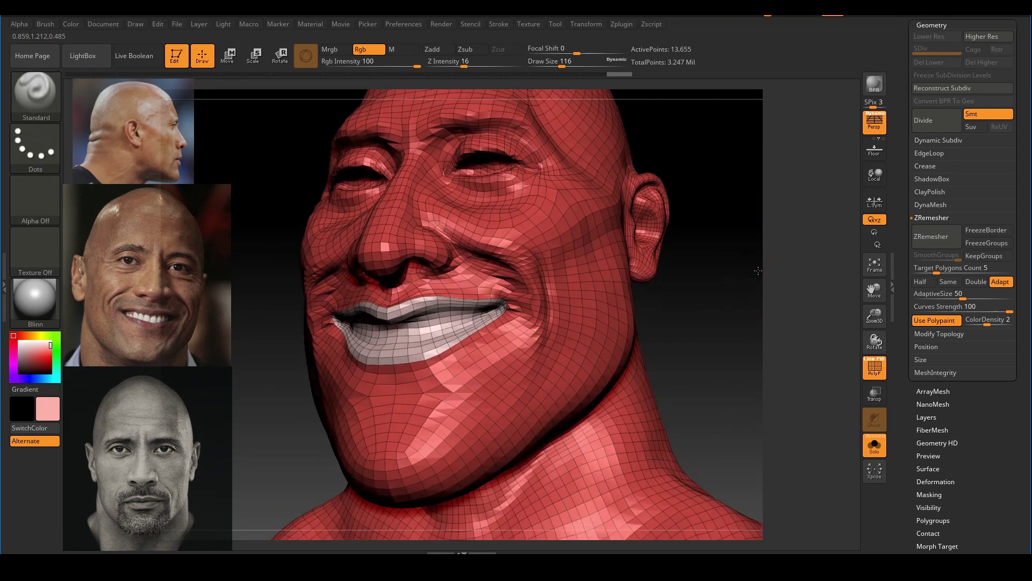
{"action": "mouse_move", "coordinate": [656, 309]}
{"action": "right_mouse_down", "text": "ctrl"}
{"action": "mouse_move", "coordinate": [652, 355]}
{"action": "mouse_move", "coordinate": [610, 259]}
{"action": "right_mouse_up", "text": "ctrl"}
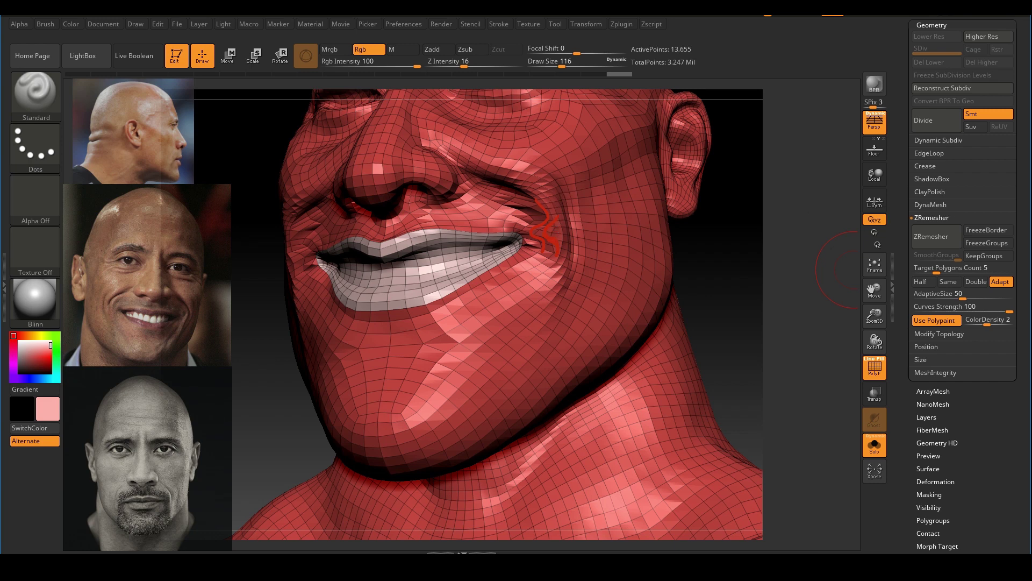
{"action": "left_click", "coordinate": [549, 215]}
{"action": "mouse_move", "coordinate": [463, 163]}
{"action": "left_mouse_down"}
{"action": "mouse_move", "coordinate": [534, 197]}
{"action": "mouse_move", "coordinate": [537, 272]}
{"action": "mouse_move", "coordinate": [523, 294]}
{"action": "left_mouse_up"}
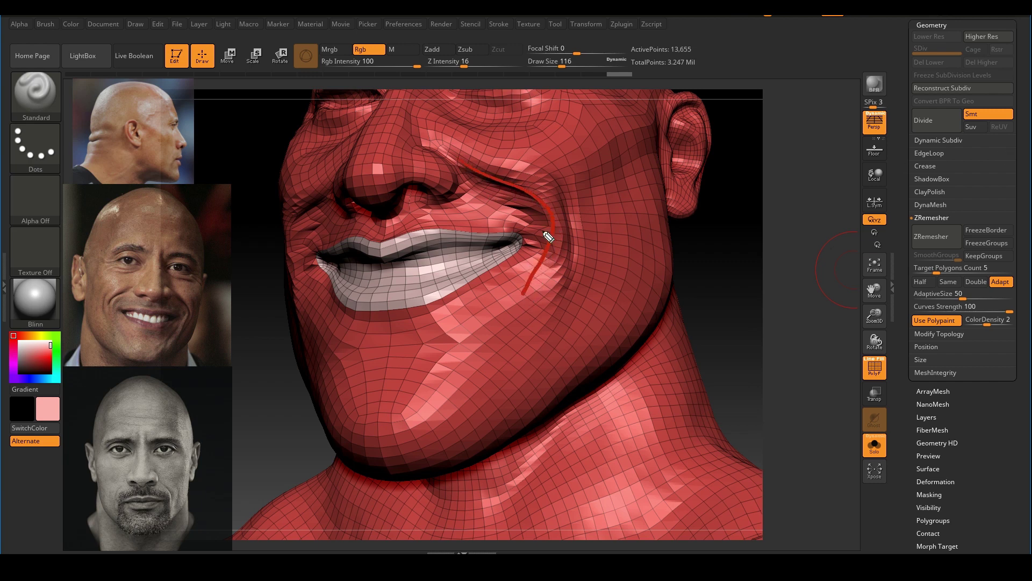
{"action": "left_click_drag", "start_coordinate": [540, 233], "coordinate": [537, 248]}
{"action": "key", "text": "Escape"}
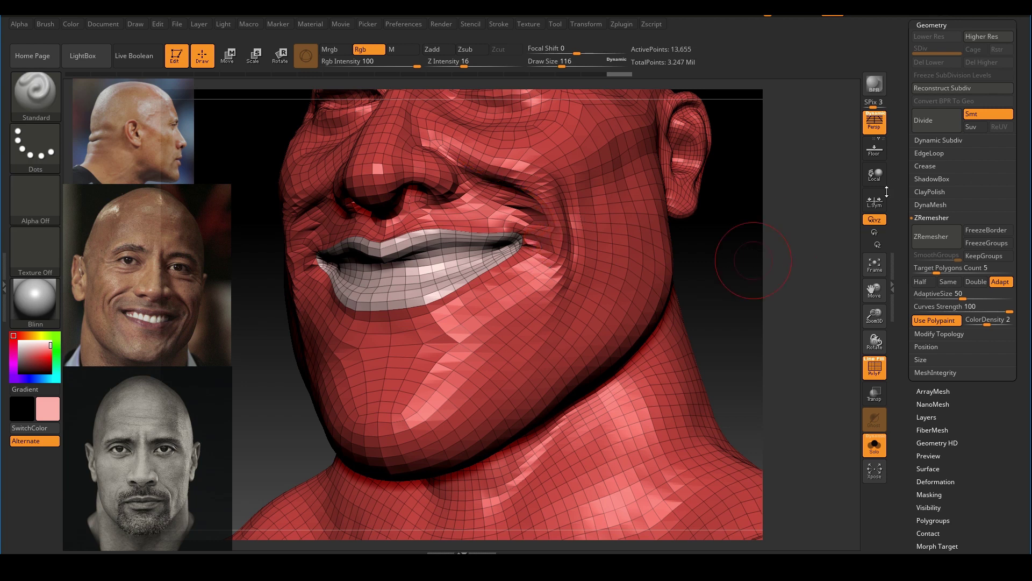
Step: Undo the remesh to bring back the painted high-resolution bust with its guides, and hide the wireframe
{"action": "mouse_move", "coordinate": [753, 260]}
{"action": "left_mouse_down"}
{"action": "mouse_move", "coordinate": [721, 279]}
{"action": "mouse_move", "coordinate": [744, 288]}
{"action": "mouse_move", "coordinate": [746, 271]}
{"action": "left_mouse_up"}
{"action": "key", "text": "ctrl"}
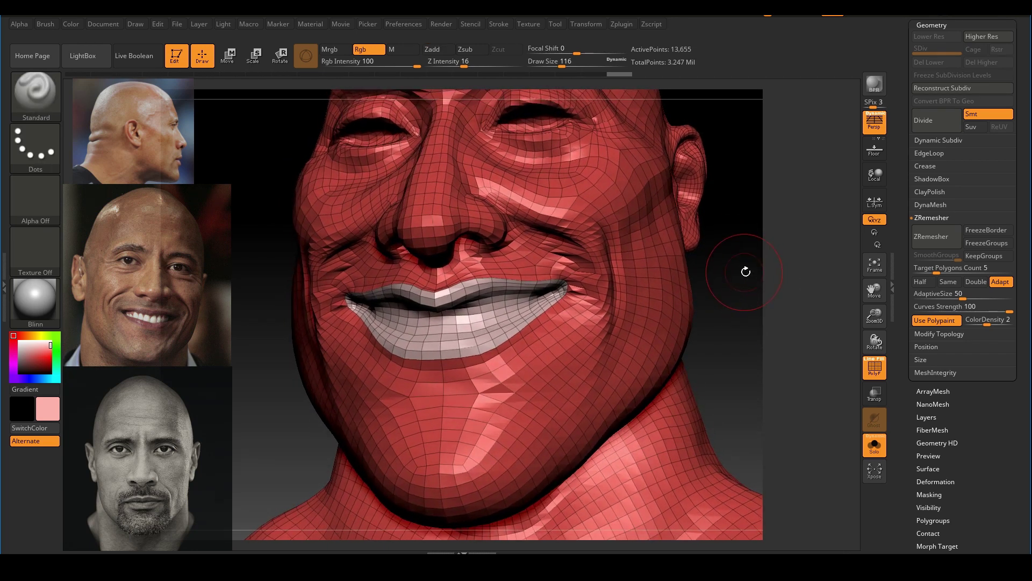
{"action": "key", "text": "ctrl"}
{"action": "key", "text": "ctrl"}
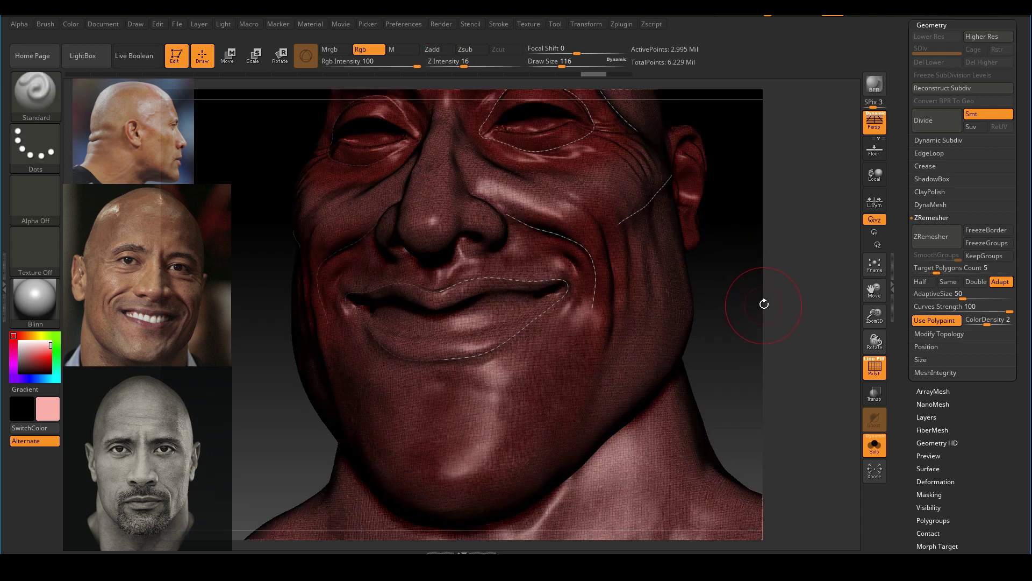
{"action": "left_click_drag", "start_coordinate": [763, 299], "coordinate": [769, 306]}
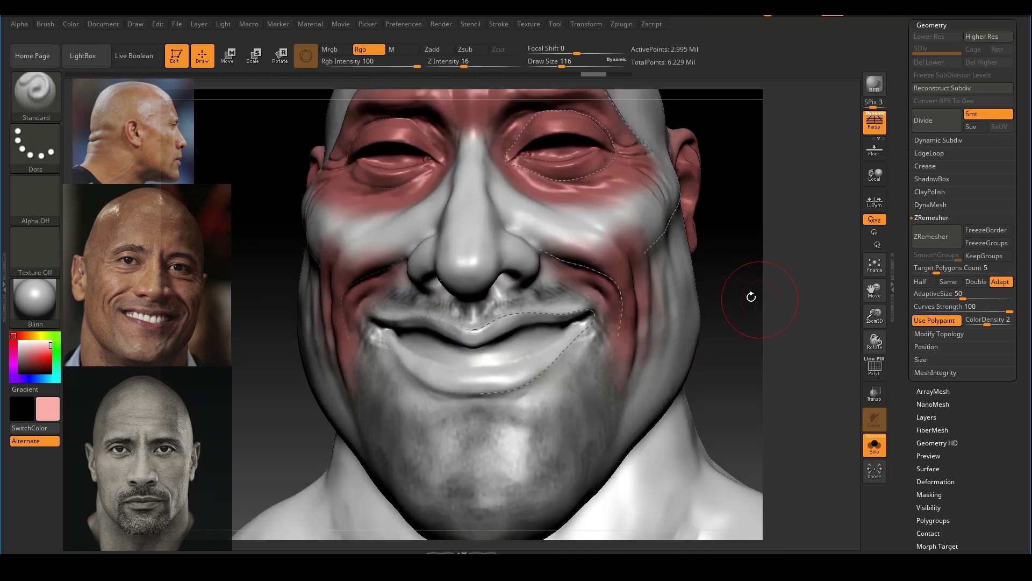
{"action": "left_click_drag", "start_coordinate": [749, 295], "coordinate": [698, 307]}
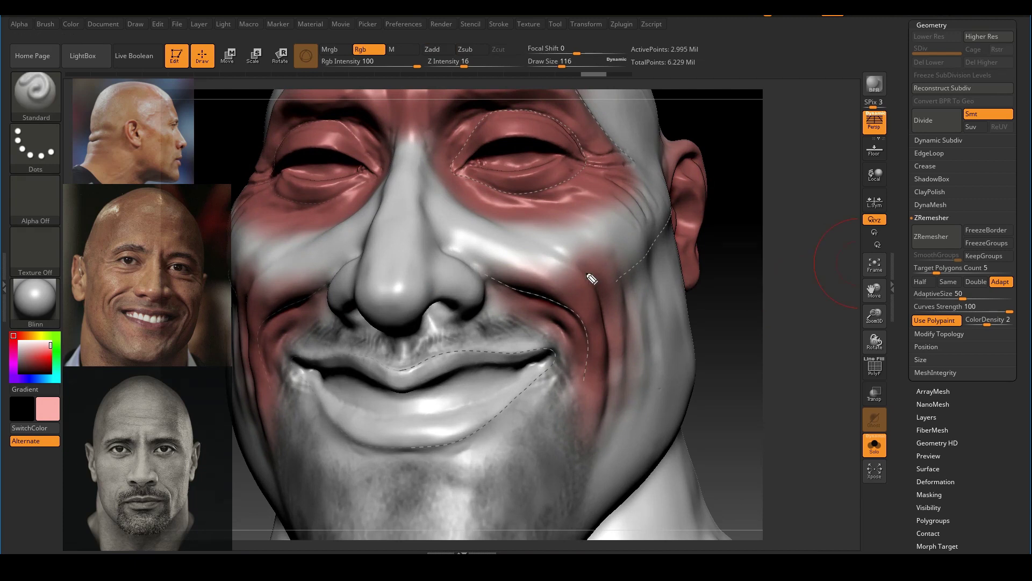
Step: Switch to the ZRemesherGuides brush and set its draw size to 25 for work on the smile fold
{"action": "mouse_move", "coordinate": [499, 279]}
{"action": "left_mouse_down"}
{"action": "mouse_move", "coordinate": [581, 318]}
{"action": "mouse_move", "coordinate": [591, 353]}
{"action": "mouse_move", "coordinate": [585, 378]}
{"action": "left_mouse_up"}
{"action": "key", "text": "s"}
{"action": "left_click_drag", "start_coordinate": [531, 308], "coordinate": [523, 308]}
{"action": "key", "text": "b"}
{"action": "key", "text": "z"}
{"action": "key", "text": "r"}
{"action": "key", "text": "s"}
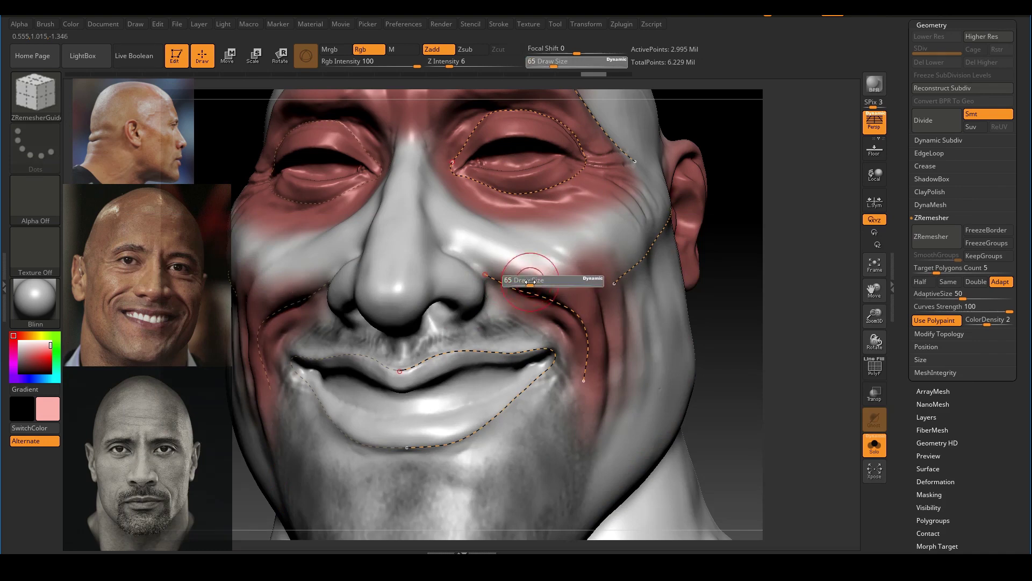
{"action": "left_click_drag", "start_coordinate": [530, 281], "coordinate": [524, 282]}
{"action": "right_click_drag", "start_coordinate": [670, 277], "coordinate": [640, 273]}
{"action": "key", "text": "s"}
{"action": "left_click_drag", "start_coordinate": [570, 281], "coordinate": [564, 280]}
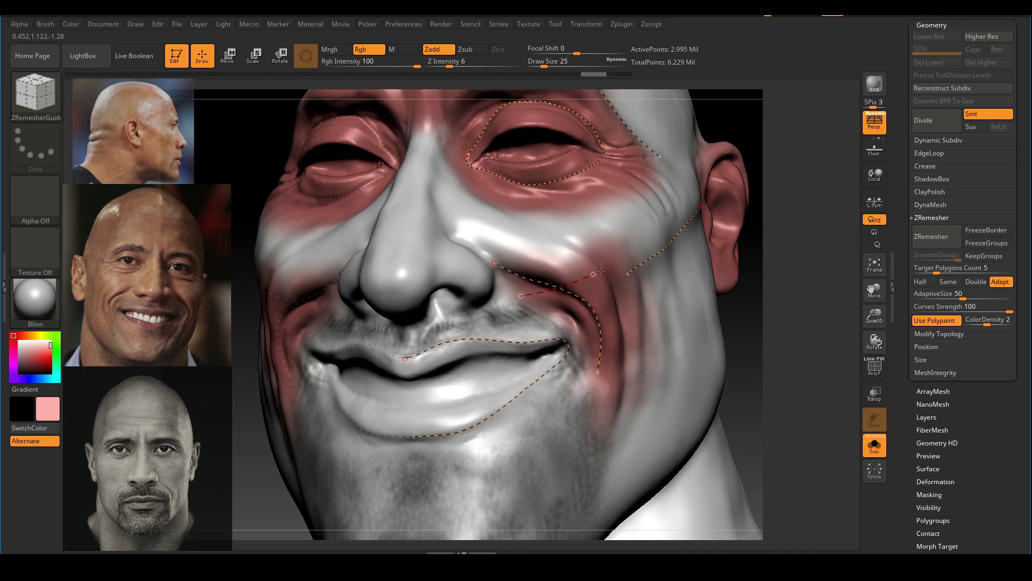
Step: Remove the existing smile-fold guides, set the draw size to 23 and redraw a guide along the fold from the nostril past the mouth corner
{"action": "left_click_drag", "start_coordinate": [573, 278], "coordinate": [589, 308], "text": "alt"}
{"action": "right_click_drag", "start_coordinate": [760, 262], "coordinate": [714, 306], "text": "alt"}
{"action": "mouse_move", "coordinate": [714, 306]}
{"action": "left_mouse_down"}
{"action": "mouse_move", "coordinate": [618, 248]}
{"action": "mouse_move", "coordinate": [466, 263]}
{"action": "left_mouse_up"}
{"action": "key", "text": "s"}
{"action": "right_click_drag", "start_coordinate": [467, 264], "coordinate": [488, 272], "text": "ctrl"}
{"action": "key", "text": "s"}
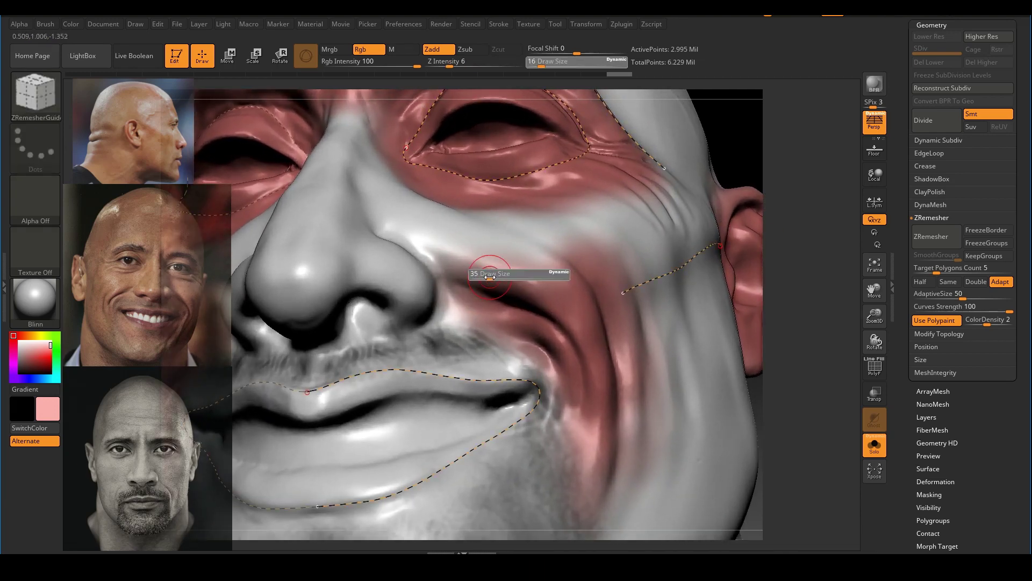
{"action": "left_click_drag", "start_coordinate": [489, 272], "coordinate": [484, 272]}
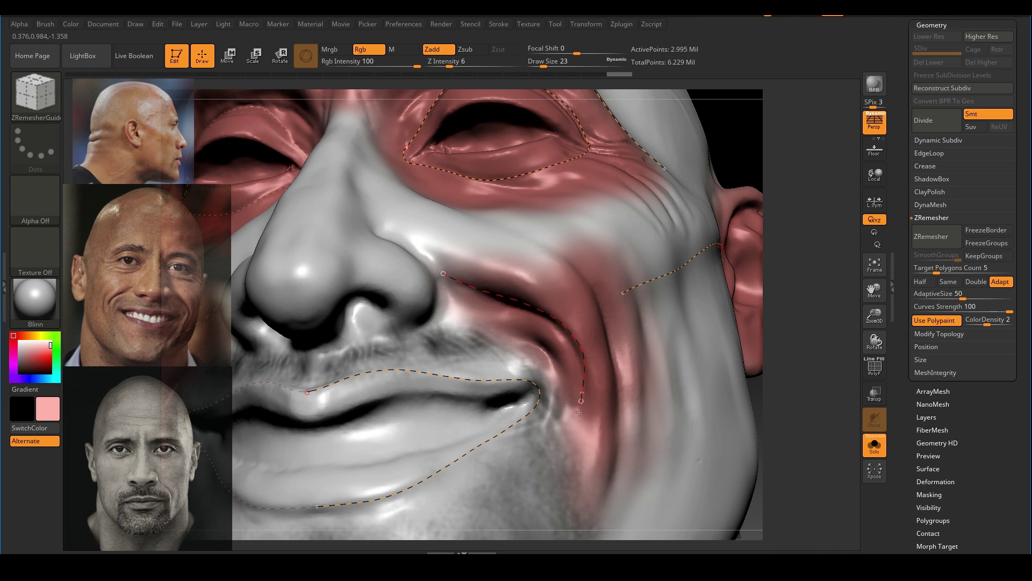
Step: Draw a second guide curve on the cheek, running down the outer side of the smile fold
{"action": "right_click_drag", "start_coordinate": [553, 535], "coordinate": [661, 285], "text": "ctrl"}
{"action": "right_click_drag", "start_coordinate": [796, 252], "coordinate": [548, 266]}
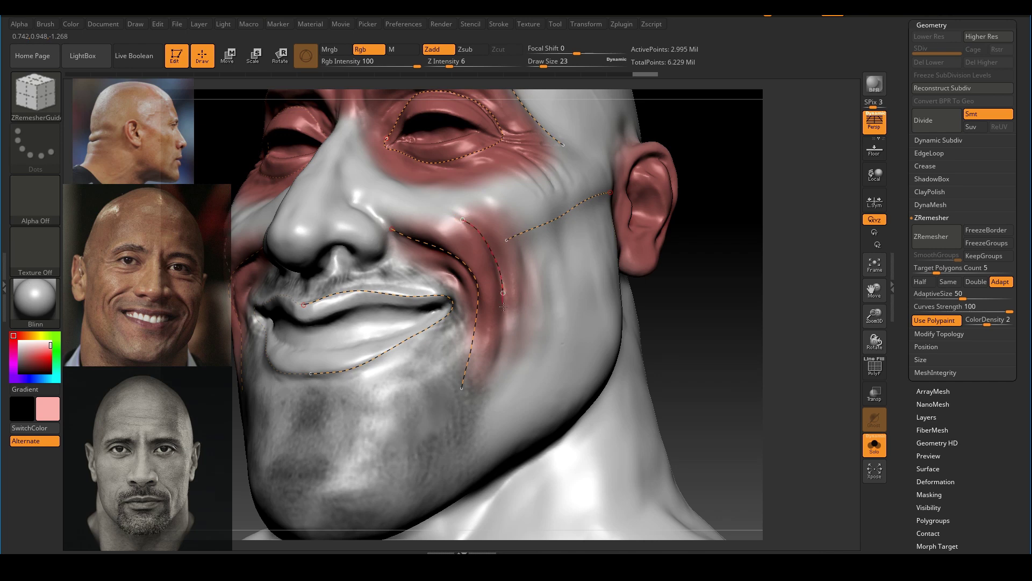
{"action": "mouse_move", "coordinate": [533, 315]}
{"action": "right_mouse_down", "text": "ctrl"}
{"action": "mouse_move", "coordinate": [619, 355]}
{"action": "mouse_move", "coordinate": [713, 264]}
{"action": "mouse_move", "coordinate": [689, 311]}
{"action": "mouse_move", "coordinate": [710, 288]}
{"action": "mouse_move", "coordinate": [671, 293]}
{"action": "mouse_move", "coordinate": [694, 328]}
{"action": "right_mouse_up", "text": "ctrl"}
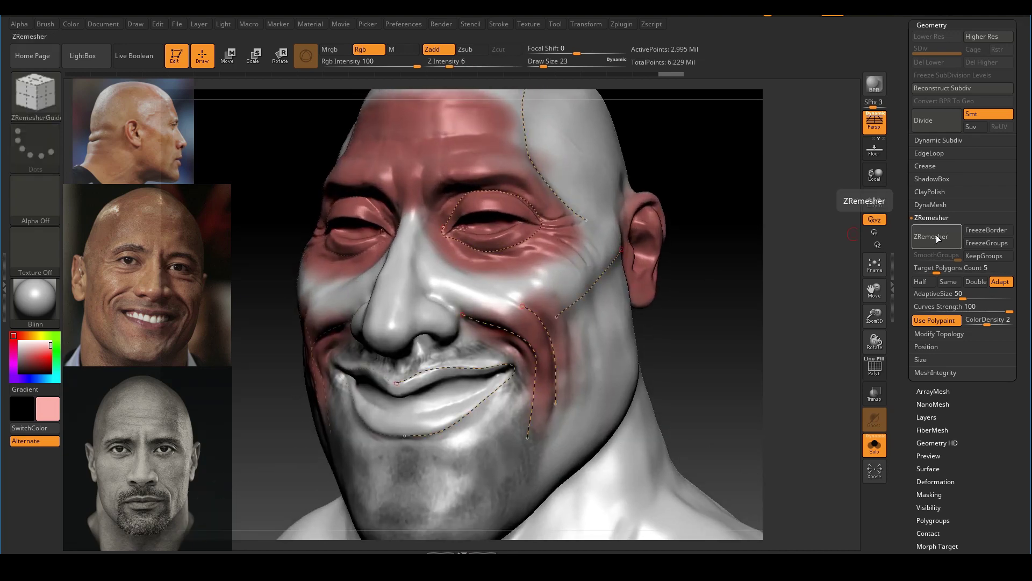
Step: Run ZRemesher on the bust with the refined guides and show the wireframe of the new mesh
{"action": "left_click", "coordinate": [935, 225]}
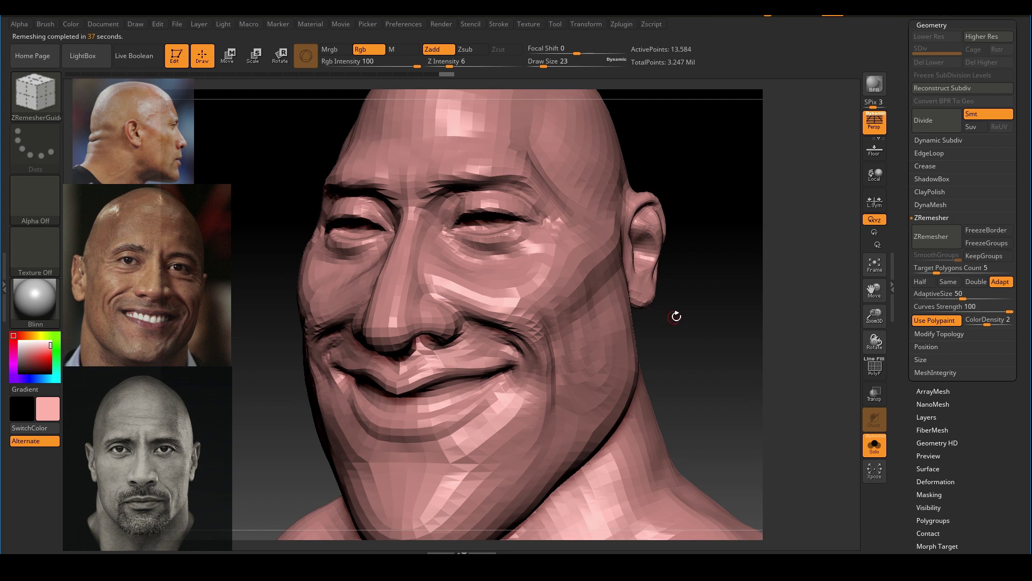
{"action": "mouse_move", "coordinate": [676, 316]}
{"action": "left_mouse_down"}
{"action": "mouse_move", "coordinate": [733, 295]}
{"action": "mouse_move", "coordinate": [728, 268]}
{"action": "mouse_move", "coordinate": [751, 305]}
{"action": "left_mouse_up"}
{"action": "key", "text": "shift+f"}
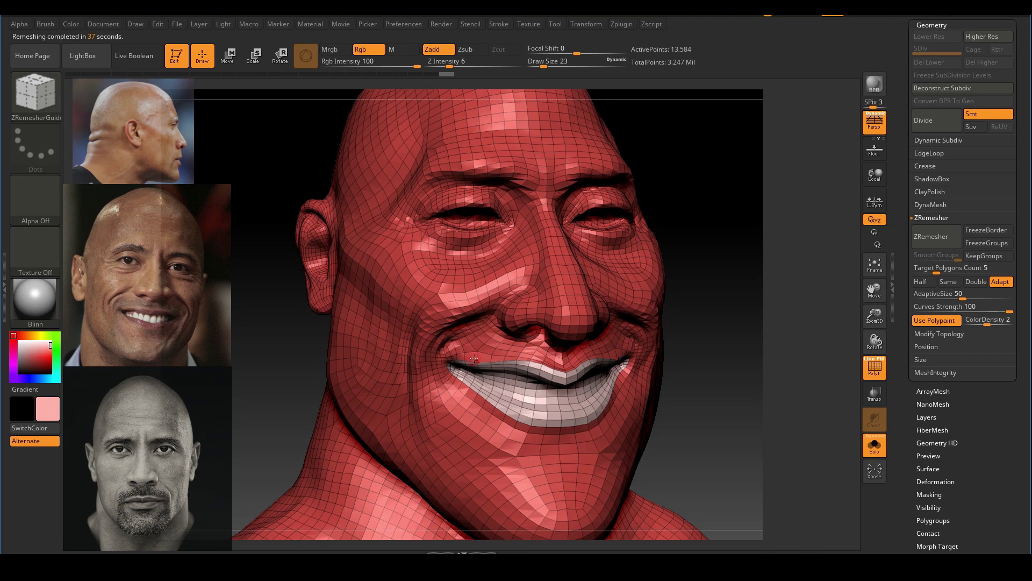
Step: Examine the new topology around the eyes, nose and mouth from the front and three-quarter views
{"action": "mouse_move", "coordinate": [731, 261]}
{"action": "left_mouse_down"}
{"action": "mouse_move", "coordinate": [699, 264]}
{"action": "mouse_move", "coordinate": [717, 266]}
{"action": "mouse_move", "coordinate": [705, 283]}
{"action": "mouse_move", "coordinate": [733, 307]}
{"action": "left_mouse_up"}
{"action": "right_click_drag", "start_coordinate": [733, 307], "coordinate": [846, 270], "text": "ctrl"}
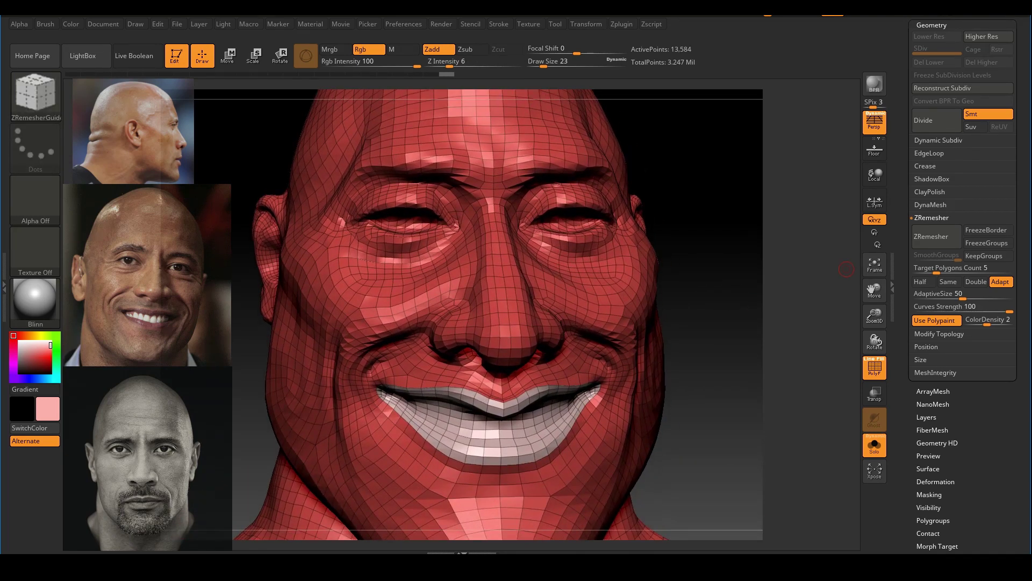
{"action": "left_click_drag", "start_coordinate": [534, 417], "coordinate": [544, 413]}
{"action": "left_click_drag", "start_coordinate": [627, 306], "coordinate": [667, 290]}
{"action": "key", "text": "Escape"}
{"action": "left_click_drag", "start_coordinate": [734, 355], "coordinate": [698, 340]}
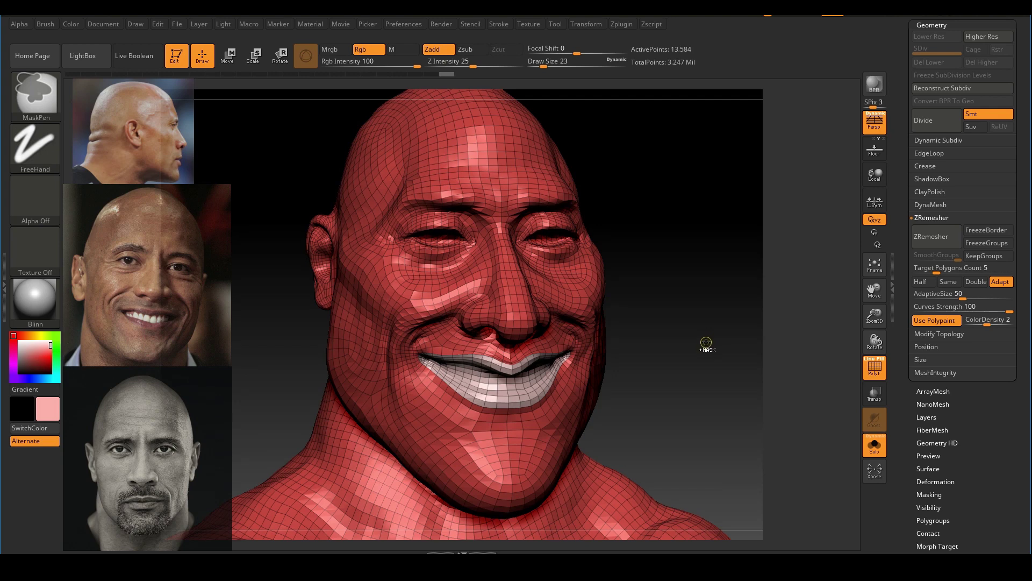
Step: Assign the whole remeshed bust, including the separate lip group, to a single polygroup
{"action": "key", "text": "ctrl+w"}
{"action": "left_click_drag", "start_coordinate": [704, 334], "coordinate": [721, 346]}
{"action": "key", "text": "shift"}
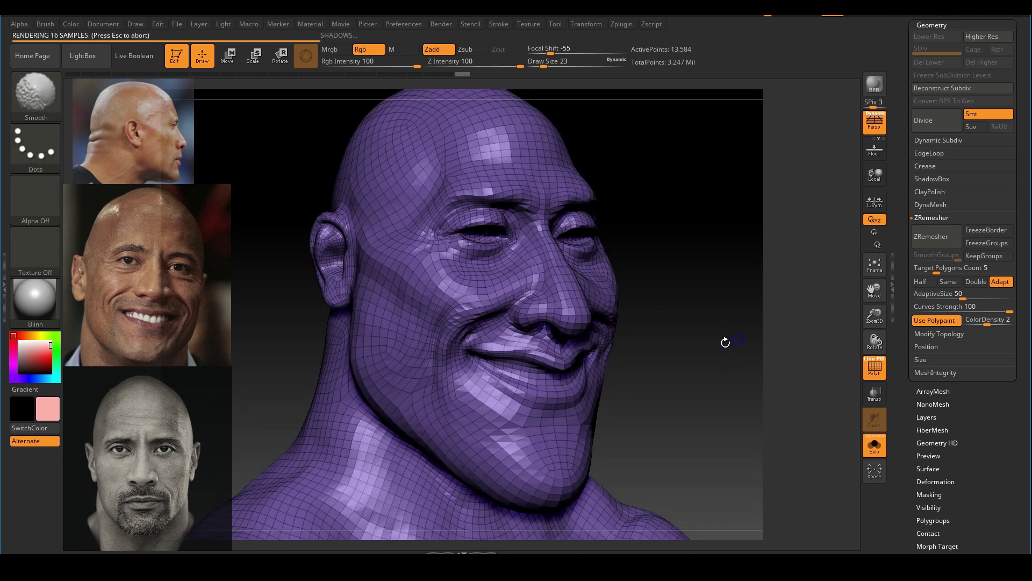
{"action": "left_click_drag", "start_coordinate": [725, 344], "coordinate": [733, 337], "text": "shift"}
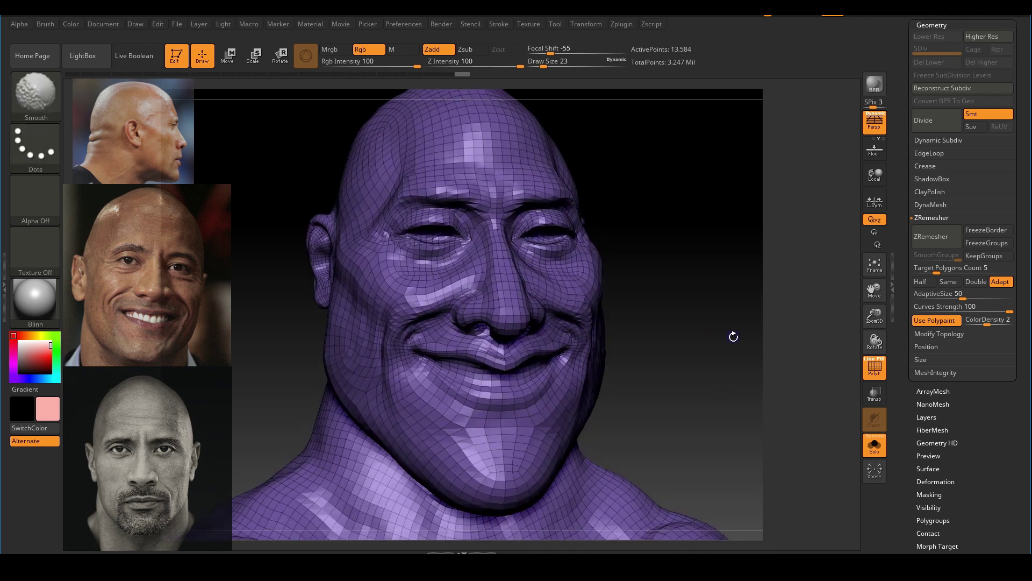
Step: Examine the edge flow of the remeshed face from the front and both sides with the wireframe on and off, finishing with it hidden
{"action": "key", "text": "shift+f"}
{"action": "left_click_drag", "start_coordinate": [694, 302], "coordinate": [742, 323]}
{"action": "right_click_drag", "start_coordinate": [742, 323], "coordinate": [686, 314], "text": "ctrl"}
{"action": "mouse_move", "coordinate": [686, 315]}
{"action": "left_mouse_down"}
{"action": "mouse_move", "coordinate": [702, 316]}
{"action": "mouse_move", "coordinate": [666, 315]}
{"action": "mouse_move", "coordinate": [694, 308]}
{"action": "left_mouse_up"}
{"action": "key", "text": "shift+f"}
{"action": "right_click_drag", "start_coordinate": [695, 313], "coordinate": [701, 329], "text": "ctrl"}
{"action": "left_click_drag", "start_coordinate": [709, 313], "coordinate": [673, 327], "text": "alt"}
{"action": "mouse_move", "coordinate": [758, 305]}
{"action": "left_mouse_down"}
{"action": "mouse_move", "coordinate": [687, 314]}
{"action": "mouse_move", "coordinate": [728, 278]}
{"action": "mouse_move", "coordinate": [560, 275]}
{"action": "left_mouse_up"}
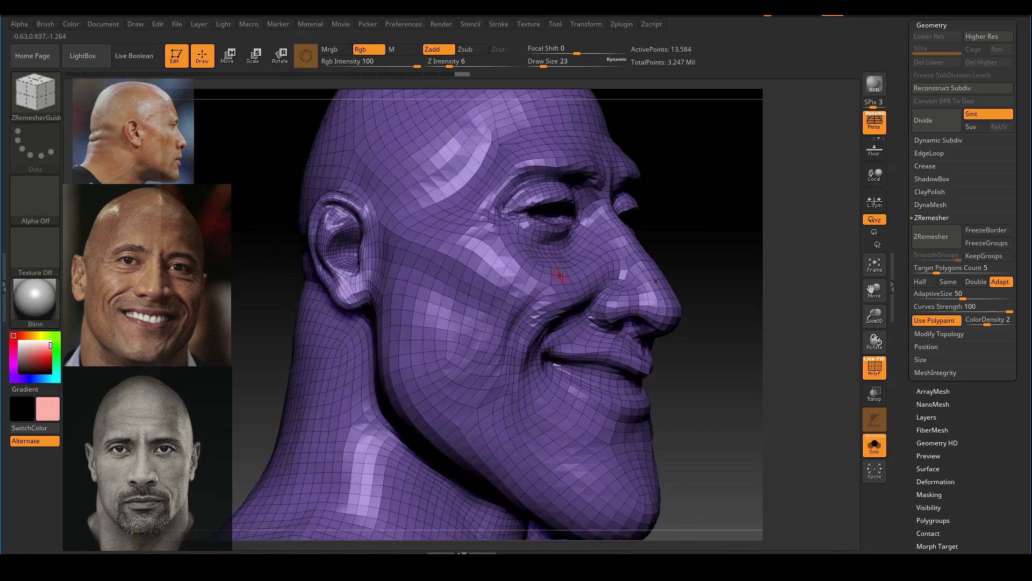
{"action": "left_click_drag", "start_coordinate": [721, 276], "coordinate": [692, 297]}
{"action": "key", "text": "ctrl"}
{"action": "right_click_drag", "start_coordinate": [693, 298], "coordinate": [691, 290], "text": "ctrl"}
{"action": "left_click_drag", "start_coordinate": [692, 290], "coordinate": [691, 285]}
{"action": "right_click_drag", "start_coordinate": [692, 286], "coordinate": [676, 309], "text": "ctrl"}
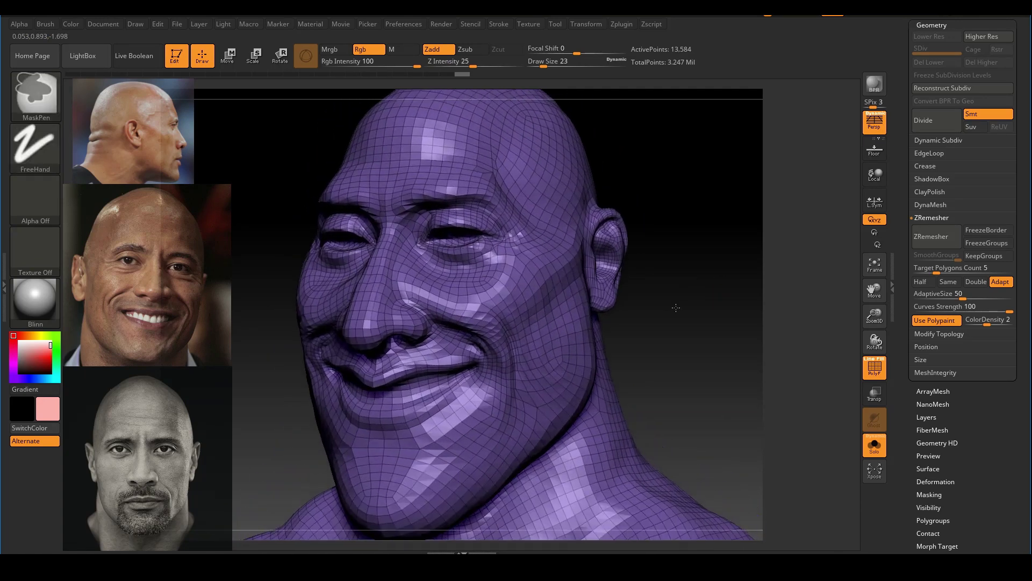
{"action": "left_click_drag", "start_coordinate": [706, 294], "coordinate": [716, 272]}
{"action": "key", "text": "shift+f"}
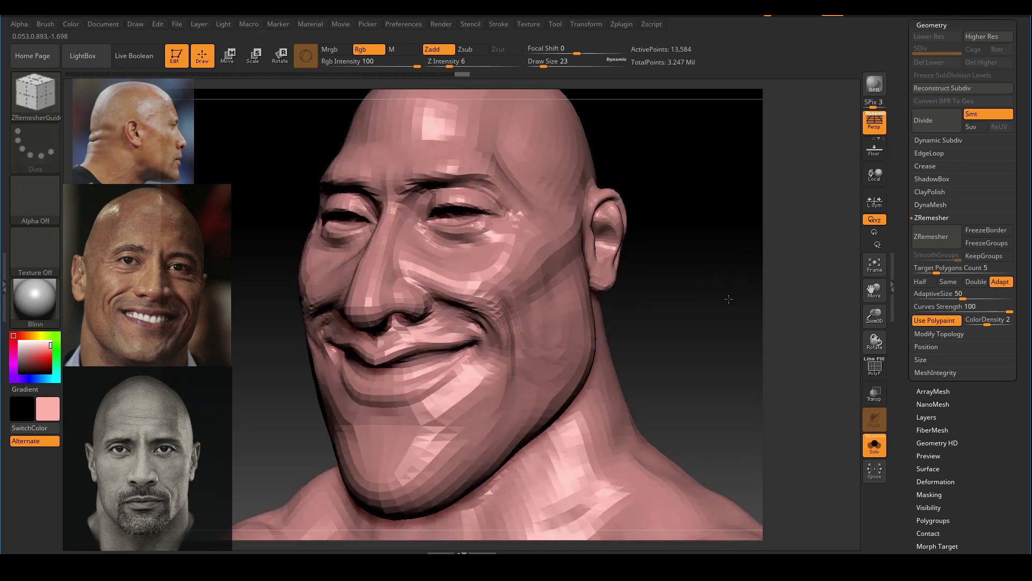
{"action": "left_click_drag", "start_coordinate": [690, 327], "coordinate": [723, 315]}
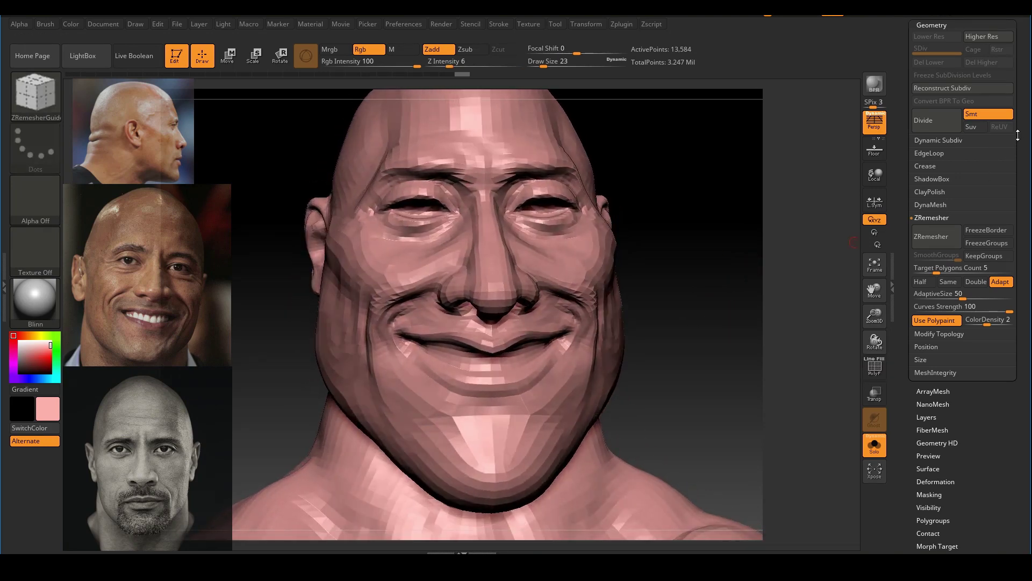
Step: Turn off Solo mode so all subtools show together with the remeshed bust, and open the subtool list
{"action": "left_click_drag", "start_coordinate": [1018, 135], "coordinate": [1017, 363]}
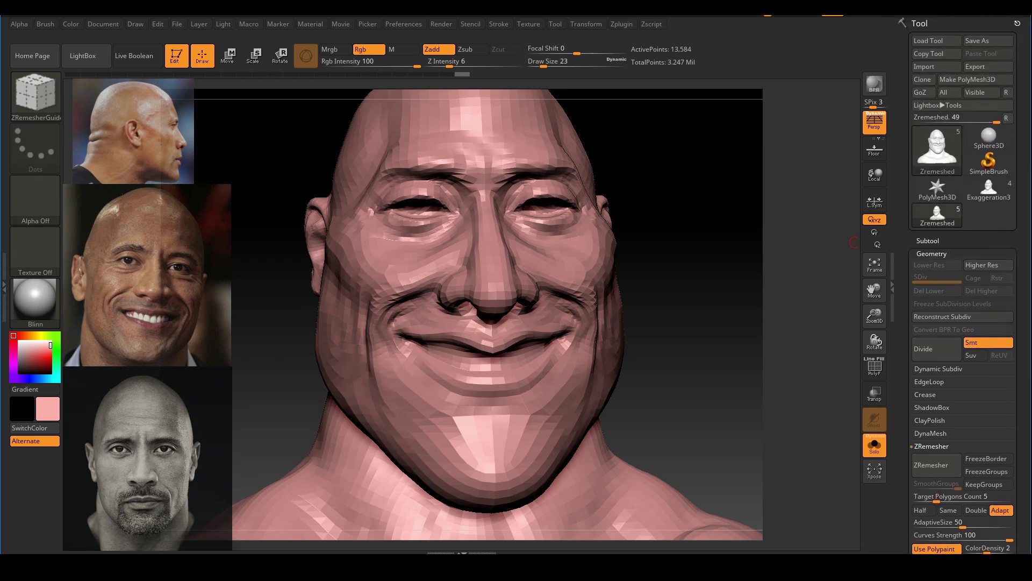
{"action": "left_click", "coordinate": [875, 449]}
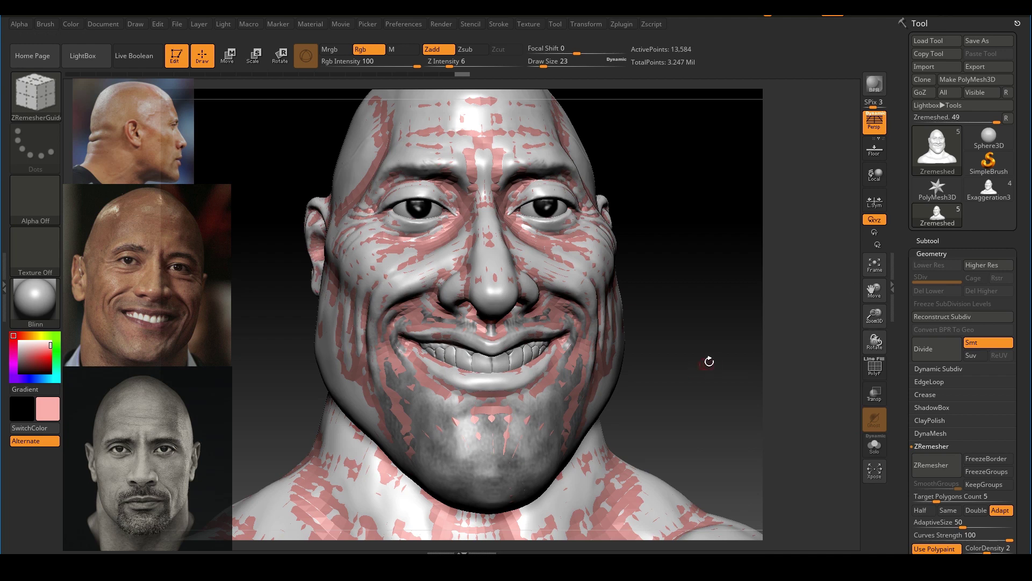
{"action": "left_click_drag", "start_coordinate": [718, 361], "coordinate": [740, 360]}
{"action": "left_click_drag", "start_coordinate": [943, 235], "coordinate": [943, 231]}
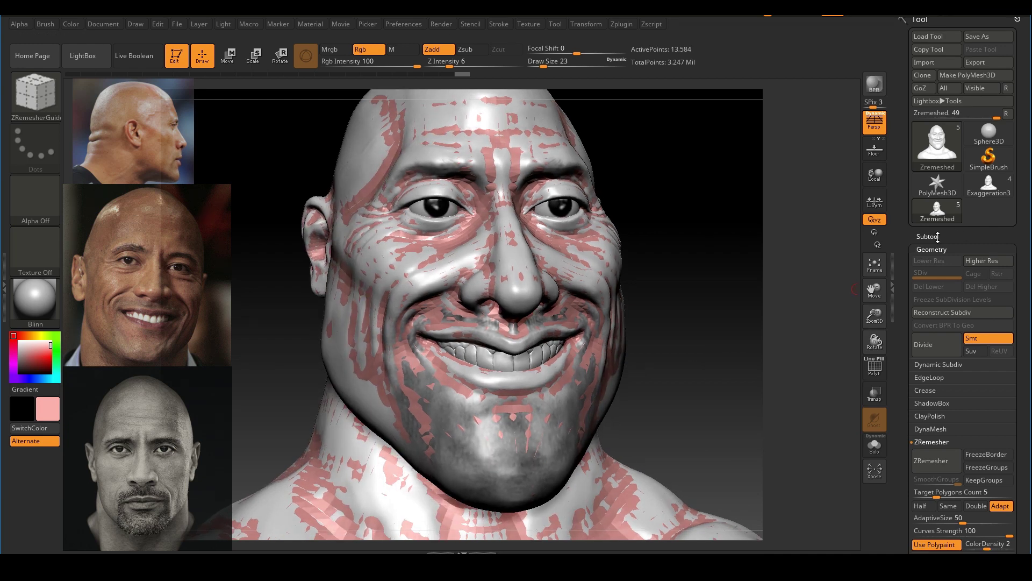
{"action": "left_click", "coordinate": [935, 237]}
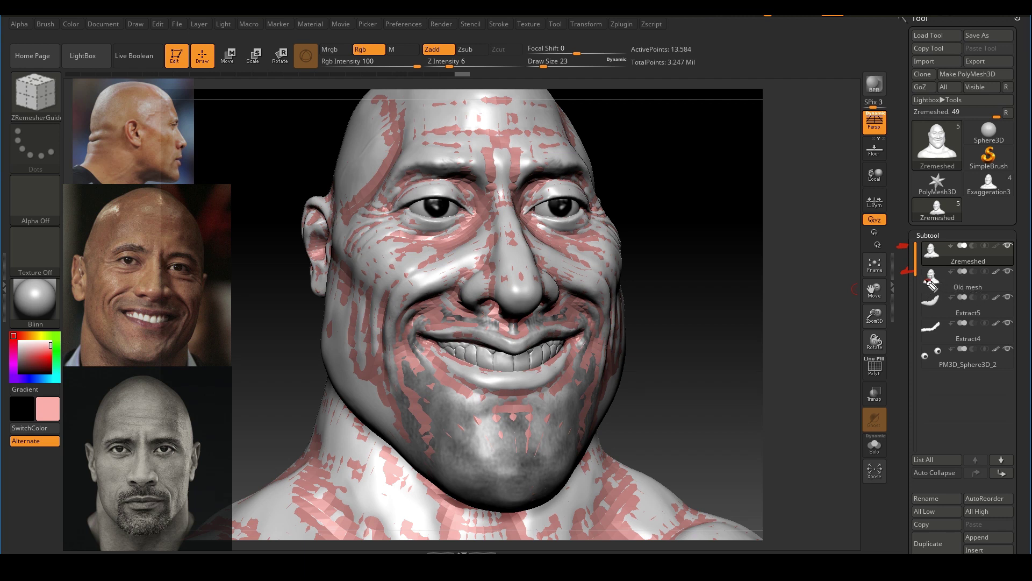
{"action": "mouse_move", "coordinate": [925, 281]}
{"action": "left_mouse_down"}
{"action": "mouse_move", "coordinate": [942, 257]}
{"action": "mouse_move", "coordinate": [935, 246]}
{"action": "left_mouse_up"}
{"action": "left_click_drag", "start_coordinate": [702, 204], "coordinate": [686, 246]}
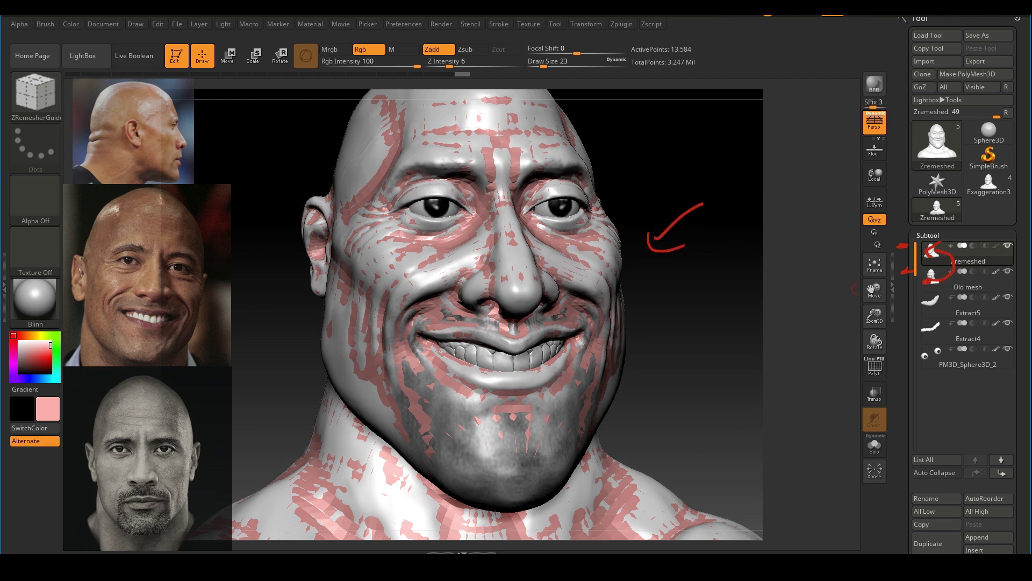
{"action": "key", "text": "Escape"}
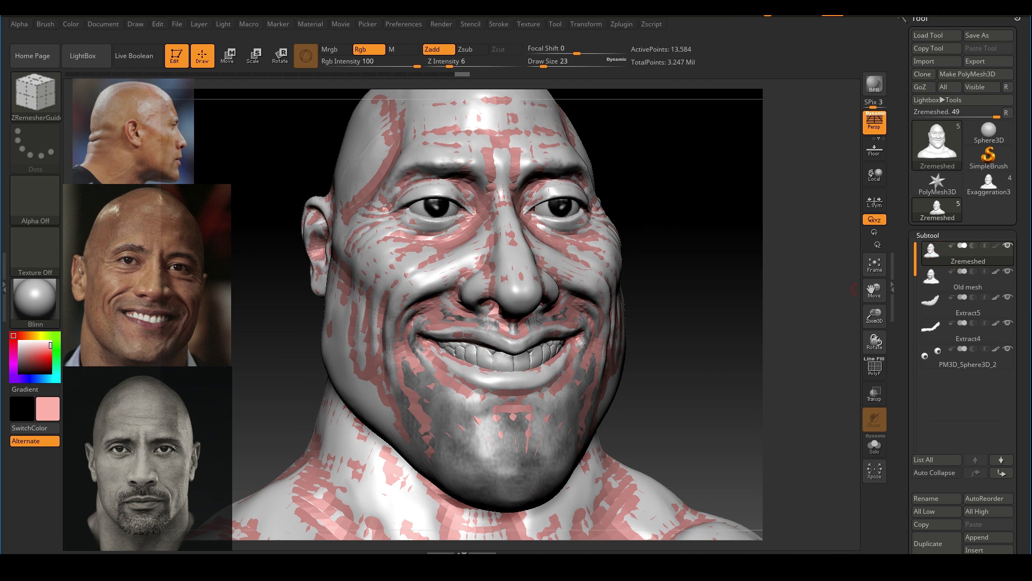
{"action": "mouse_move", "coordinate": [925, 295]}
{"action": "left_mouse_down"}
{"action": "mouse_move", "coordinate": [915, 310]}
{"action": "mouse_move", "coordinate": [926, 311]}
{"action": "mouse_move", "coordinate": [928, 338]}
{"action": "mouse_move", "coordinate": [912, 340]}
{"action": "mouse_move", "coordinate": [930, 362]}
{"action": "mouse_move", "coordinate": [914, 382]}
{"action": "left_mouse_up"}
{"action": "mouse_move", "coordinate": [882, 251]}
{"action": "left_mouse_down"}
{"action": "mouse_move", "coordinate": [898, 261]}
{"action": "mouse_move", "coordinate": [914, 246]}
{"action": "left_mouse_up"}
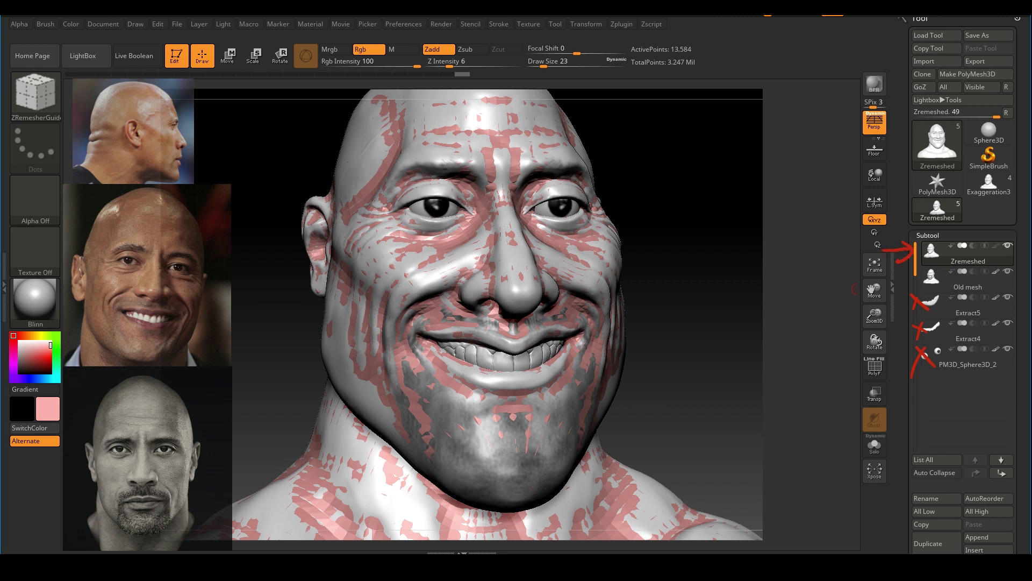
{"action": "key", "text": "Escape"}
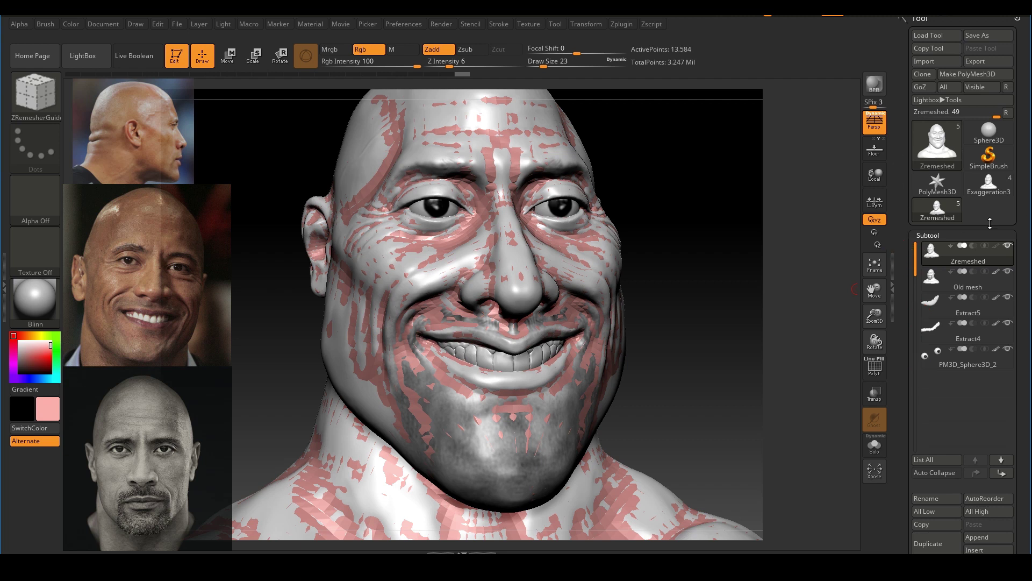
Step: Hide the Extract5, Extract4 and PM3D_Sphere3D_2 subtools and check the polygon count of the Zremeshed subtool
{"action": "left_click", "coordinate": [1008, 296]}
{"action": "left_click", "coordinate": [1008, 323]}
{"action": "left_click", "coordinate": [1007, 349]}
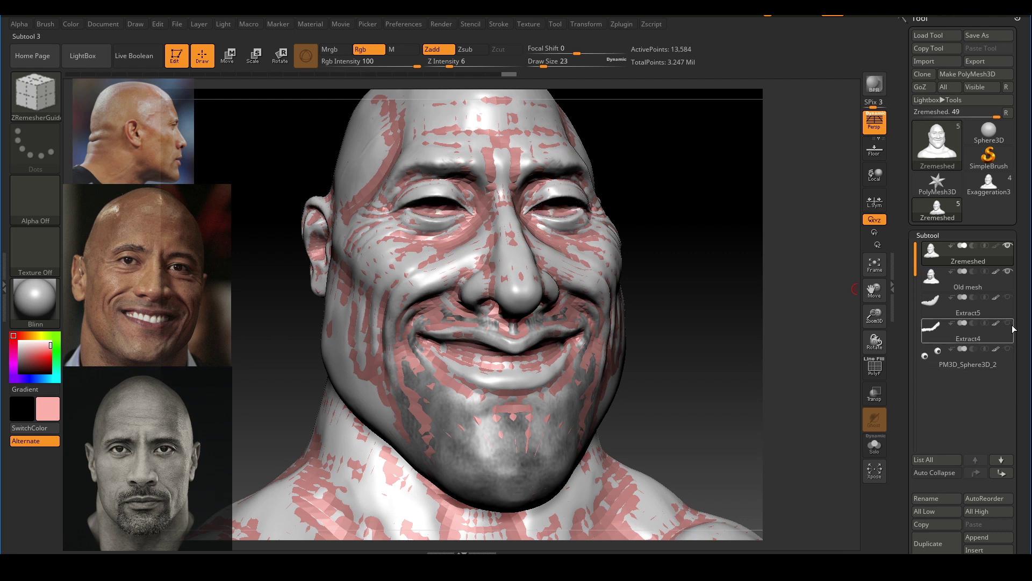
{"action": "left_click", "coordinate": [1003, 254]}
{"action": "mouse_move", "coordinate": [967, 260]}
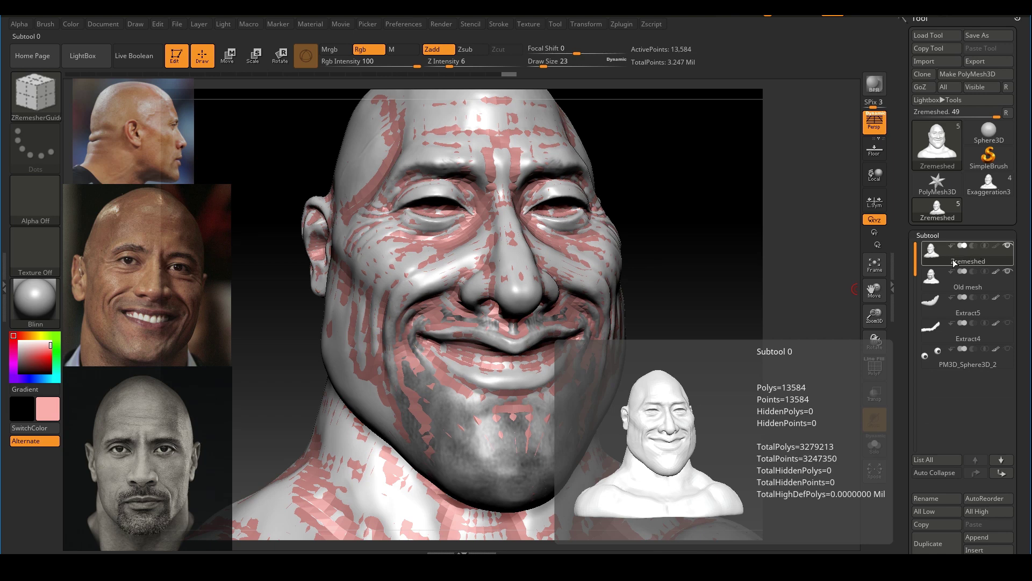
Step: Subdivide the Zremeshed bust twice, up to subdivision level 3
{"action": "scroll", "coordinate": [994, 263], "scroll_direction": "down", "scroll_amount": 5}
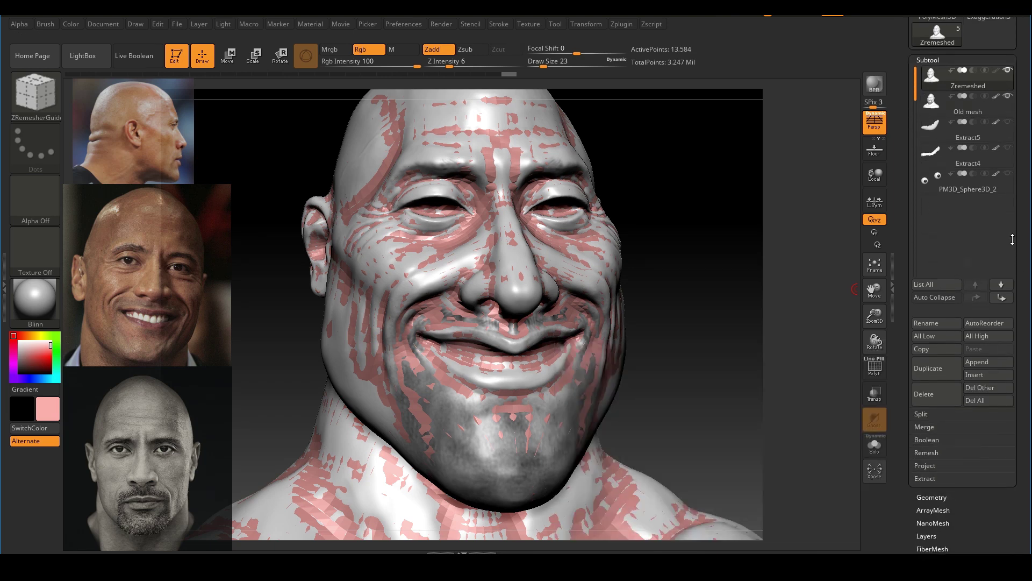
{"action": "scroll", "coordinate": [948, 398], "scroll_direction": "down", "scroll_amount": 1}
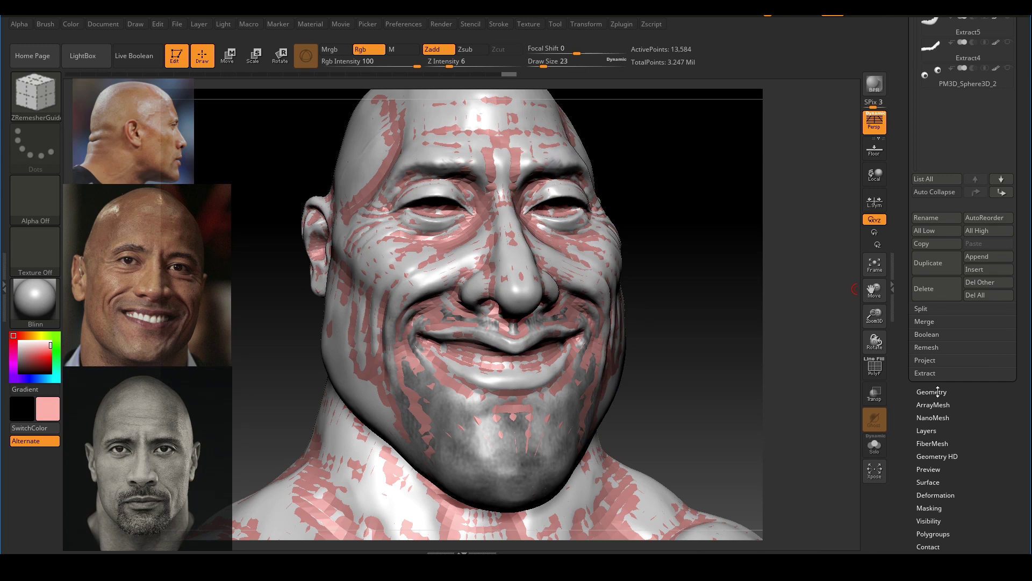
{"action": "left_click", "coordinate": [937, 392]}
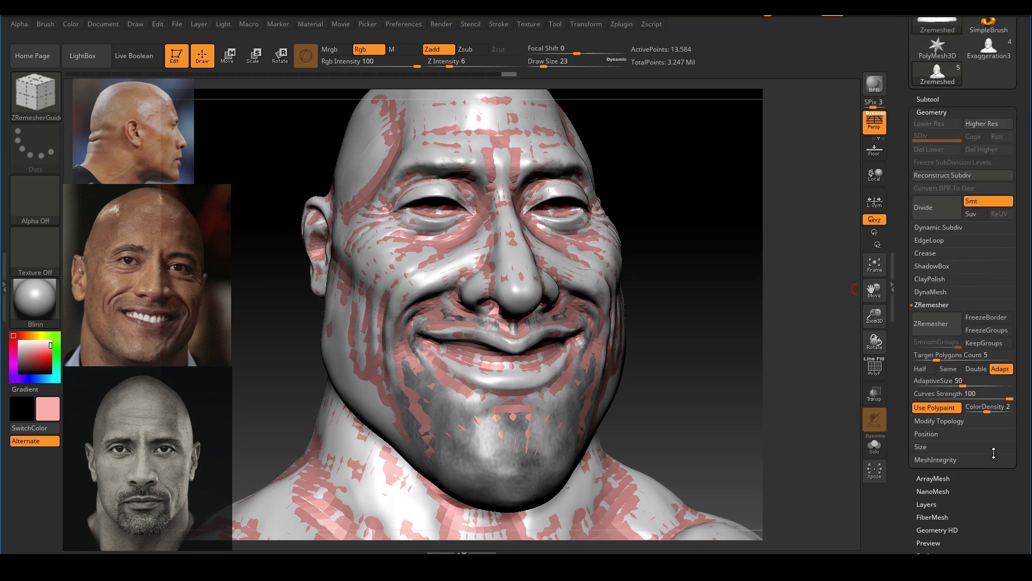
{"action": "left_click_drag", "start_coordinate": [777, 382], "coordinate": [694, 388]}
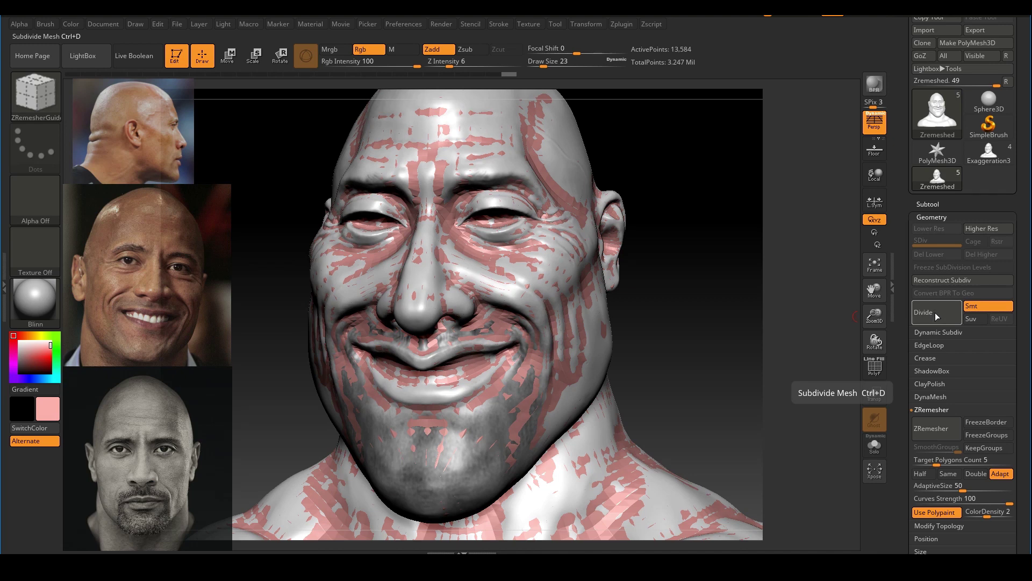
{"action": "double_click", "coordinate": [935, 313]}
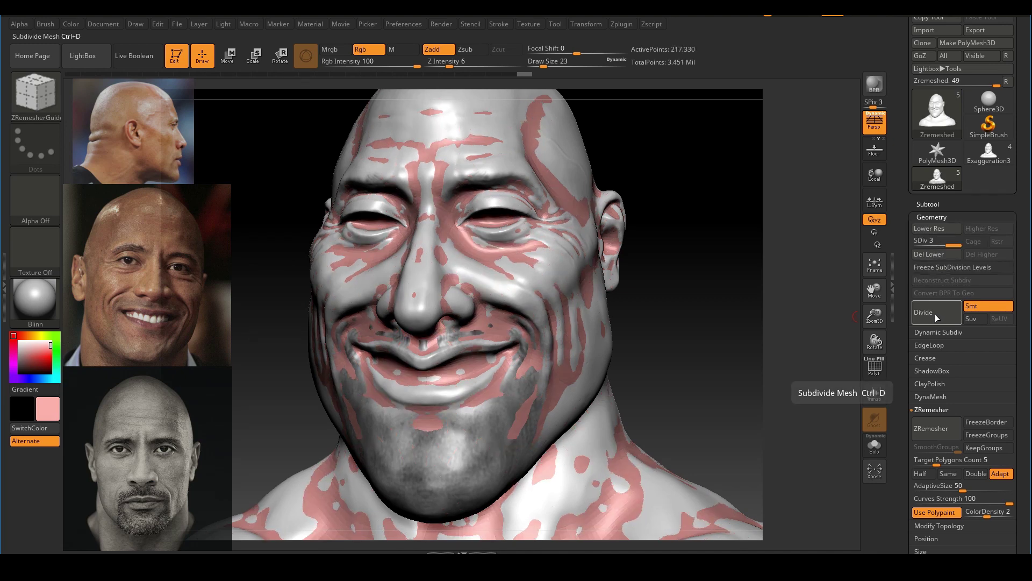
Step: Isolate the subdivided bust in Solo mode, inspect its surface and check the point count of the Old mesh subtool
{"action": "left_click", "coordinate": [875, 446]}
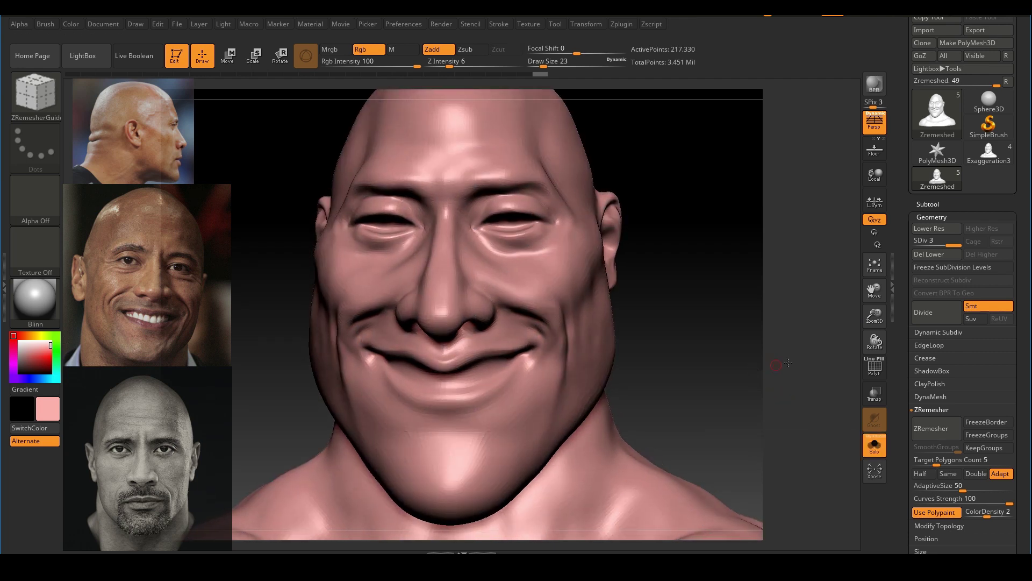
{"action": "left_click_drag", "start_coordinate": [788, 363], "coordinate": [848, 446]}
{"action": "left_click", "coordinate": [938, 205]}
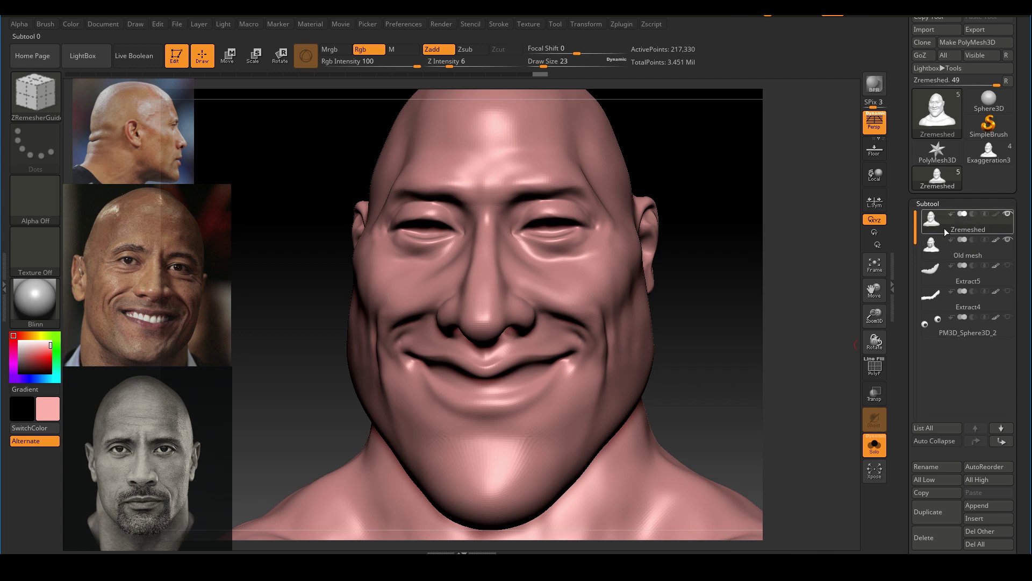
{"action": "mouse_move", "coordinate": [932, 247]}
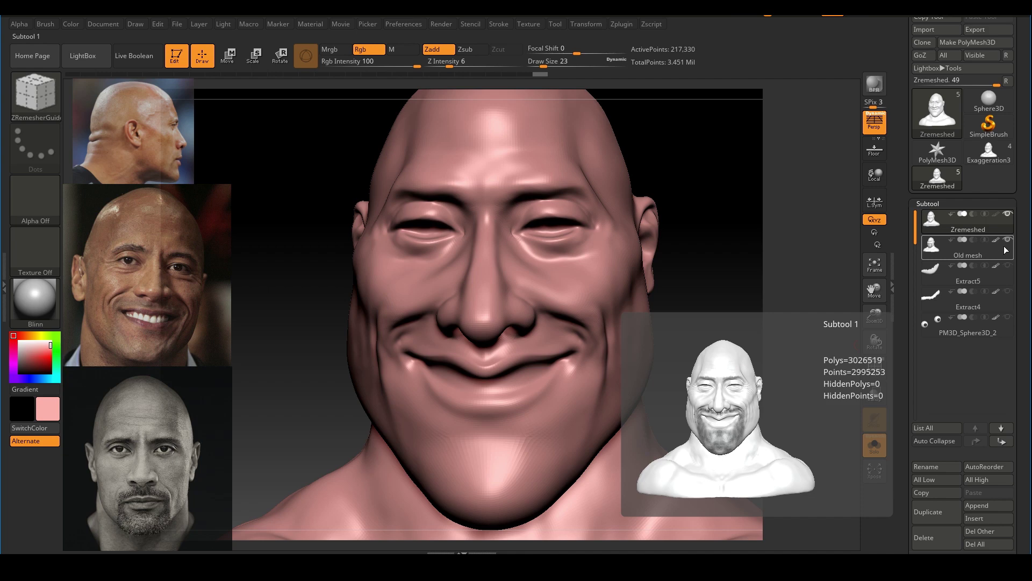
Step: Subdivide the Zremeshed bust once more, to subdivision level 4
{"action": "scroll", "coordinate": [1029, 235], "scroll_direction": "down", "scroll_amount": 3}
{"action": "scroll", "coordinate": [1029, 234], "scroll_direction": "down", "scroll_amount": 3}
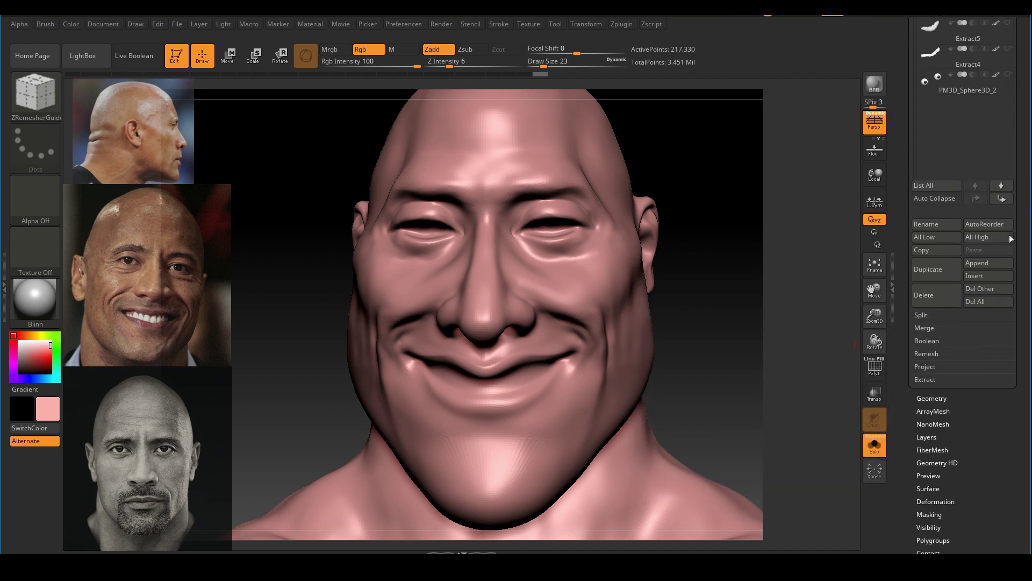
{"action": "left_click", "coordinate": [931, 398]}
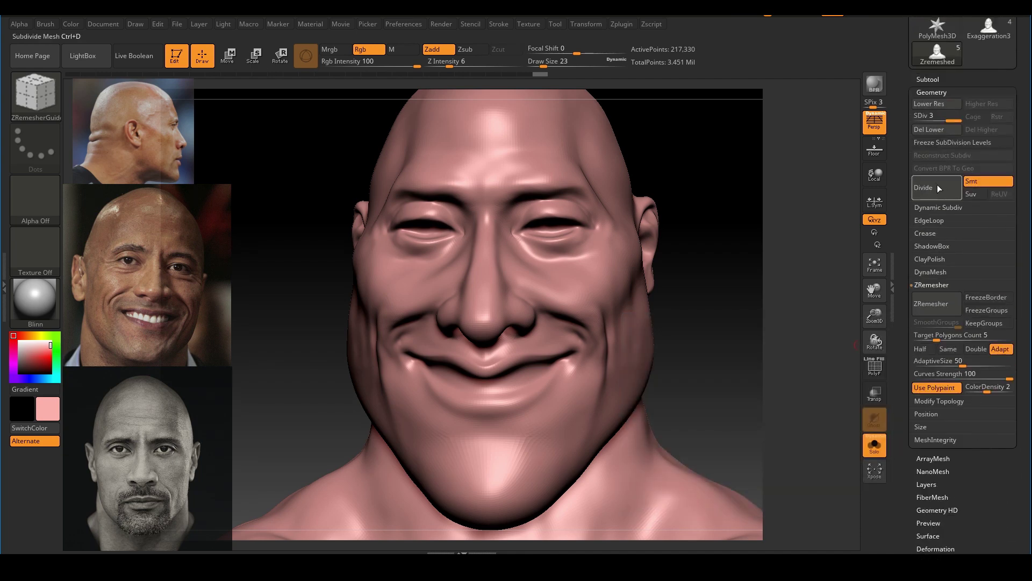
{"action": "left_click", "coordinate": [939, 186]}
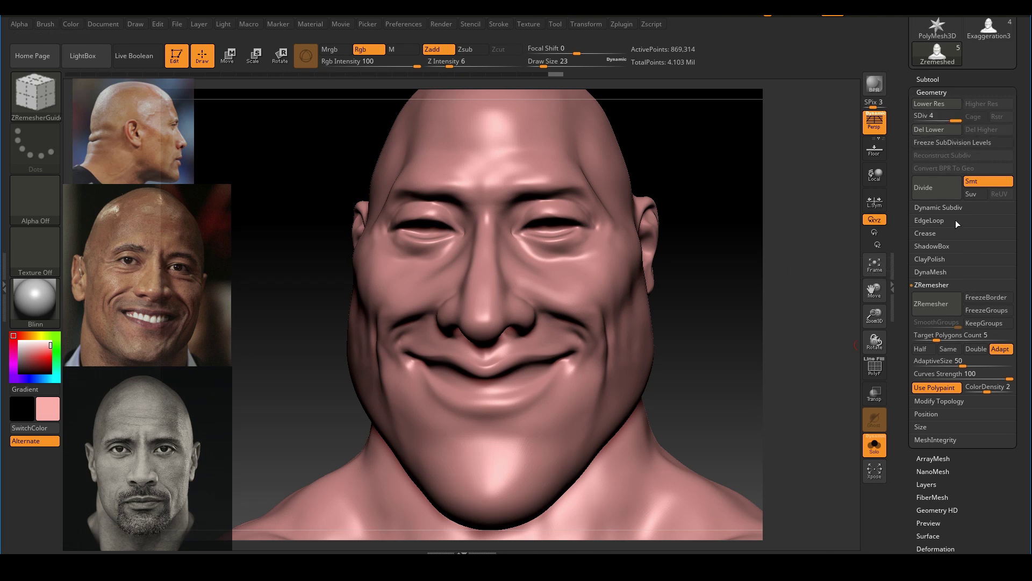
Step: Project all detail from the Old mesh onto the Zremeshed bust, including its polypaint, with distance 0.02 and PA Blur 10
{"action": "left_click", "coordinate": [935, 79]}
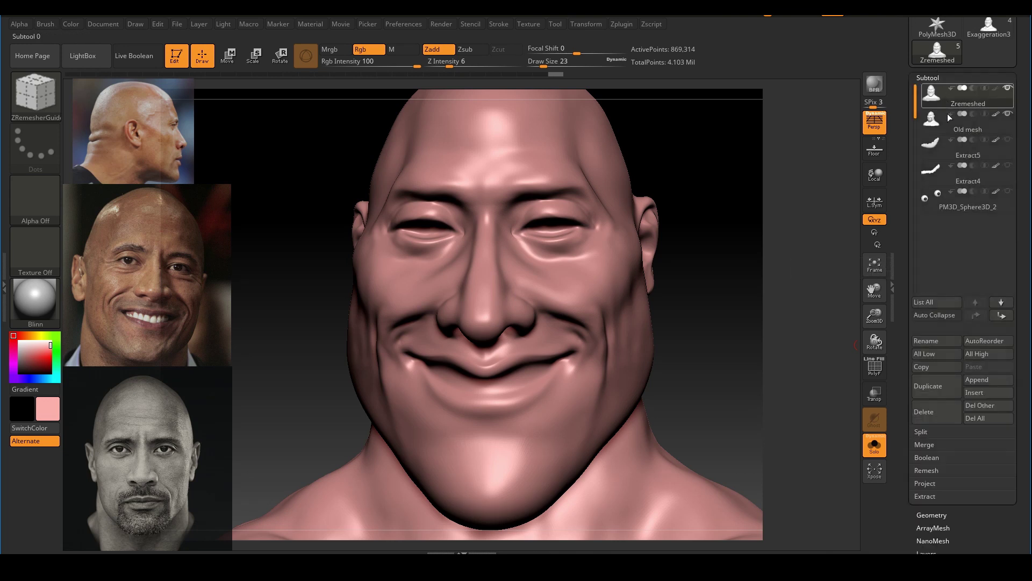
{"action": "left_click", "coordinate": [933, 483]}
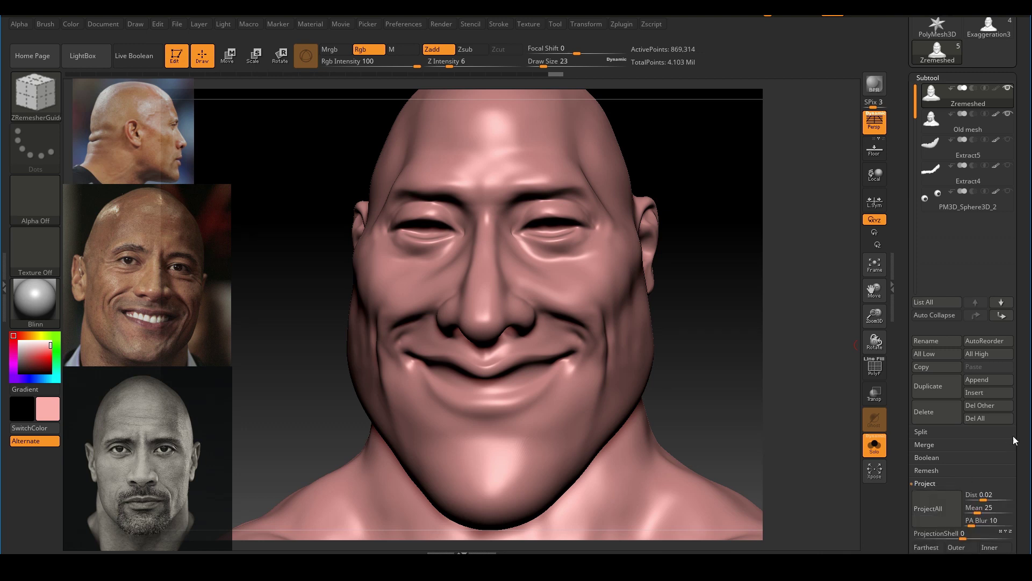
{"action": "left_click", "coordinate": [1010, 456]}
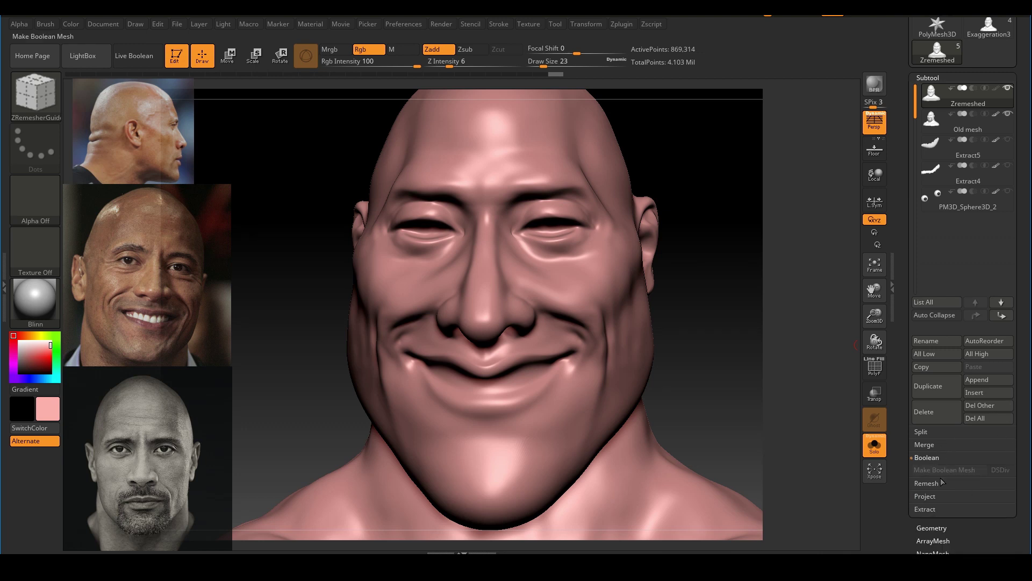
{"action": "left_click", "coordinate": [951, 495]}
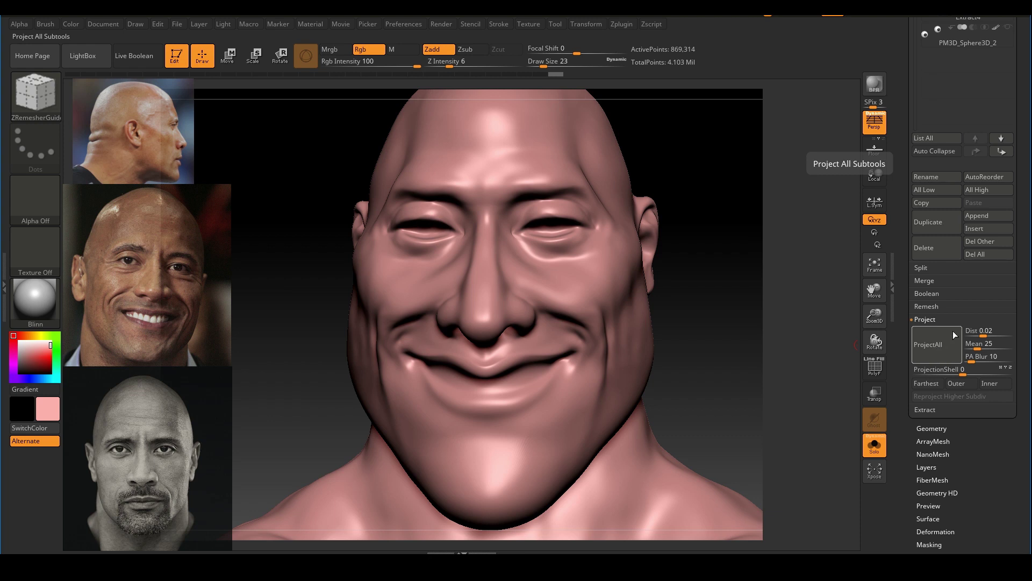
{"action": "left_click_drag", "start_coordinate": [1017, 293], "coordinate": [1026, 403]}
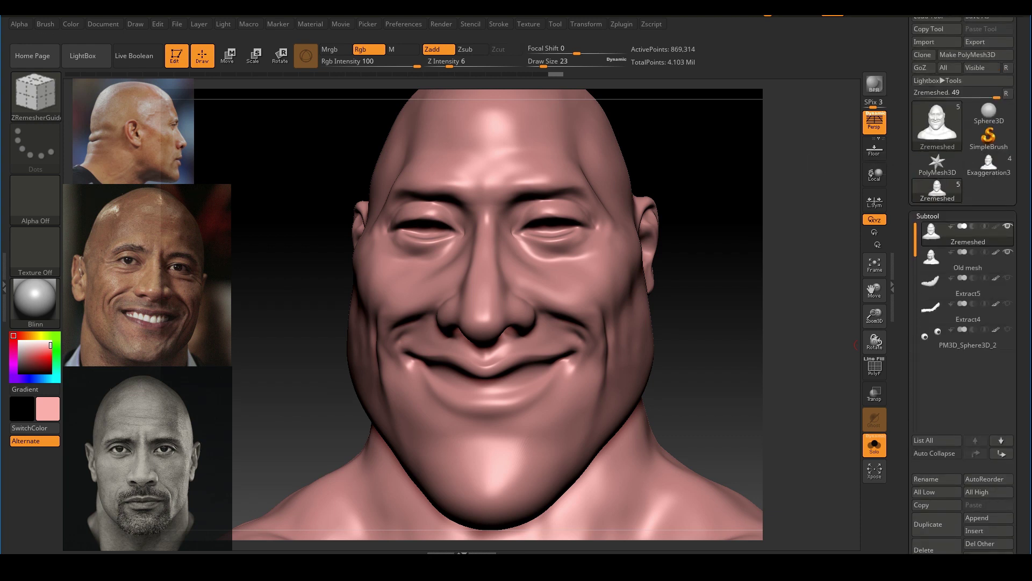
{"action": "mouse_move", "coordinate": [884, 261]}
{"action": "left_mouse_down"}
{"action": "mouse_move", "coordinate": [909, 262]}
{"action": "mouse_move", "coordinate": [897, 271]}
{"action": "mouse_move", "coordinate": [870, 236]}
{"action": "mouse_move", "coordinate": [904, 228]}
{"action": "mouse_move", "coordinate": [897, 221]}
{"action": "mouse_move", "coordinate": [909, 234]}
{"action": "left_mouse_up"}
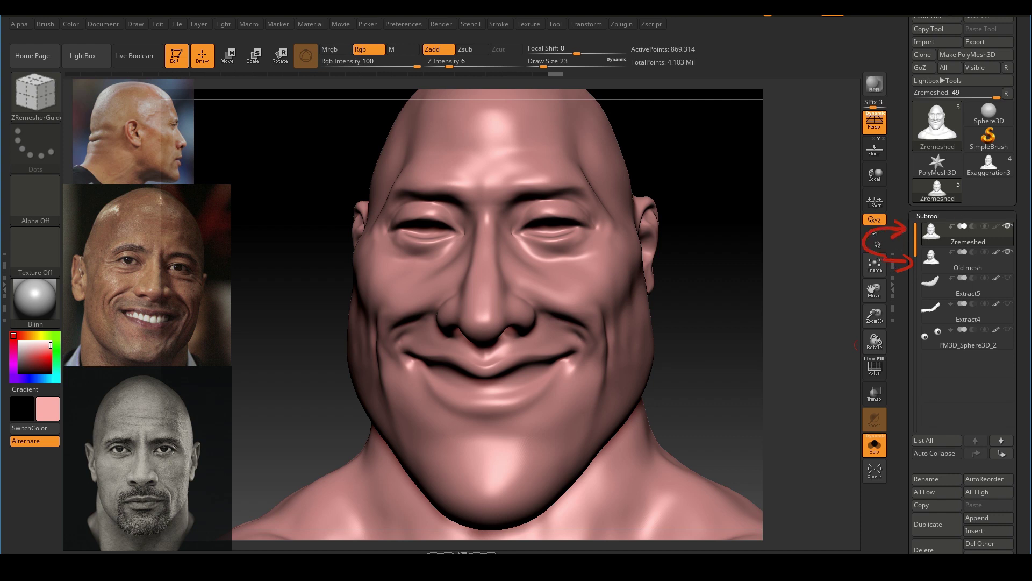
{"action": "key", "text": "Escape"}
{"action": "scroll", "coordinate": [1010, 377], "scroll_direction": "down", "scroll_amount": 5}
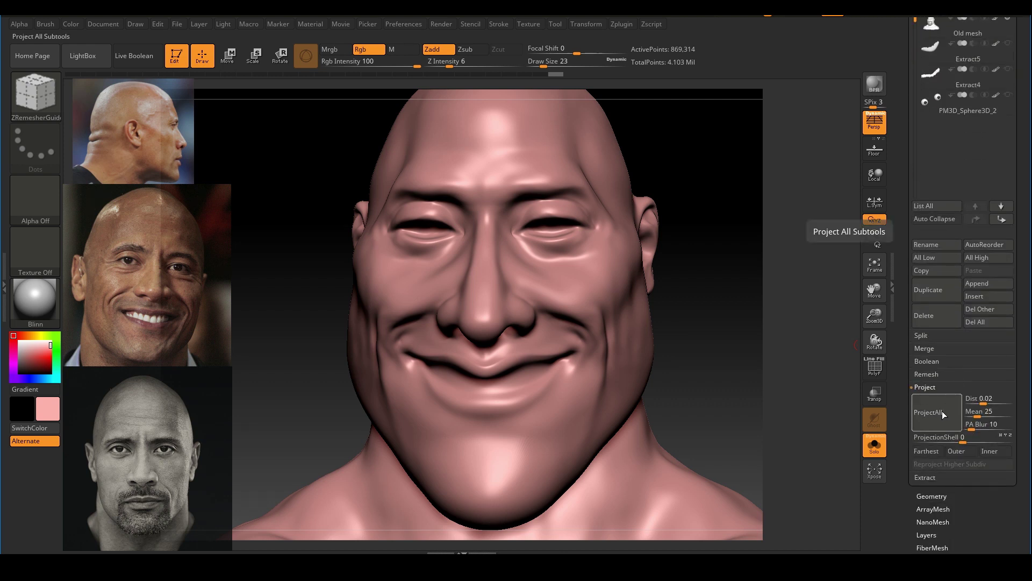
{"action": "left_click", "coordinate": [940, 412]}
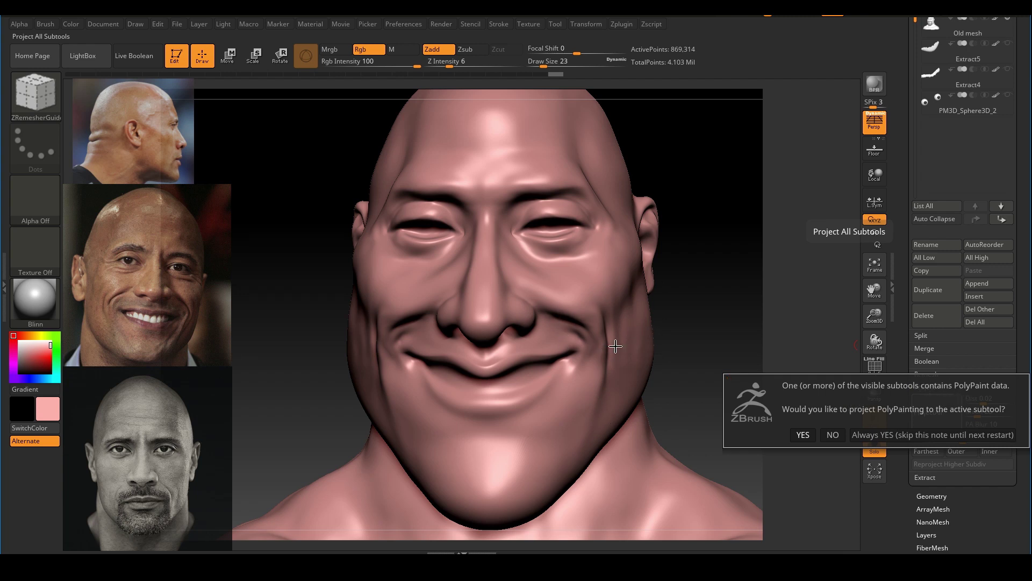
{"action": "left_click", "coordinate": [803, 435]}
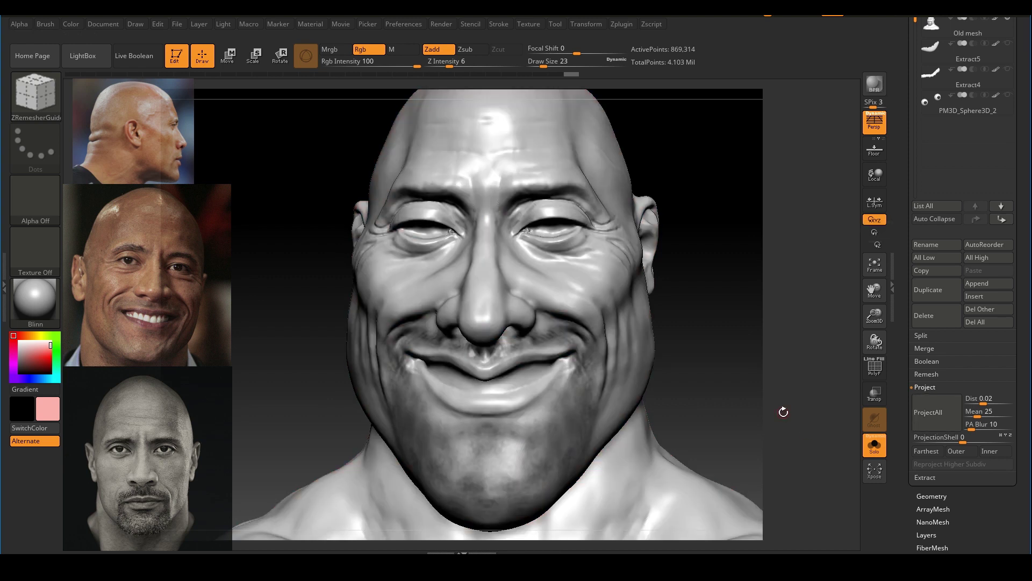
Step: Subdivide the projected Zremeshed bust once more, to subdivision level 5
{"action": "mouse_move", "coordinate": [739, 260]}
{"action": "left_mouse_down"}
{"action": "mouse_move", "coordinate": [730, 258]}
{"action": "mouse_move", "coordinate": [762, 281]}
{"action": "mouse_move", "coordinate": [778, 265]}
{"action": "mouse_move", "coordinate": [776, 251]}
{"action": "left_mouse_up"}
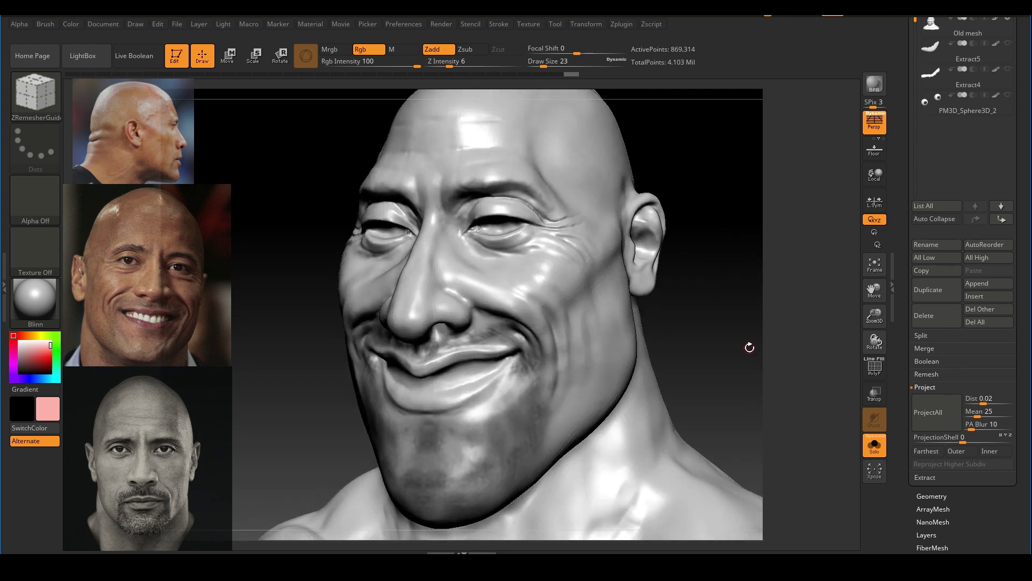
{"action": "mouse_move", "coordinate": [749, 348]}
{"action": "left_mouse_down"}
{"action": "mouse_move", "coordinate": [760, 348]}
{"action": "mouse_move", "coordinate": [714, 307]}
{"action": "mouse_move", "coordinate": [766, 350]}
{"action": "mouse_move", "coordinate": [758, 324]}
{"action": "mouse_move", "coordinate": [740, 317]}
{"action": "left_mouse_up"}
{"action": "mouse_move", "coordinate": [735, 309]}
{"action": "right_mouse_down", "text": "ctrl"}
{"action": "mouse_move", "coordinate": [795, 359]}
{"action": "mouse_move", "coordinate": [751, 315]}
{"action": "right_mouse_up", "text": "ctrl"}
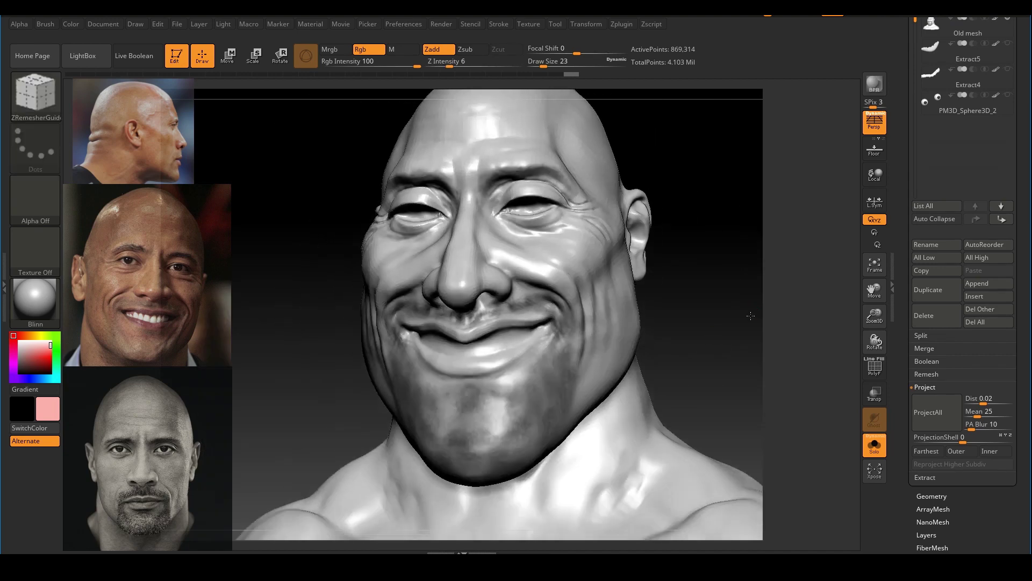
{"action": "left_click_drag", "start_coordinate": [751, 315], "coordinate": [738, 324]}
{"action": "left_click_drag", "start_coordinate": [989, 502], "coordinate": [997, 474]}
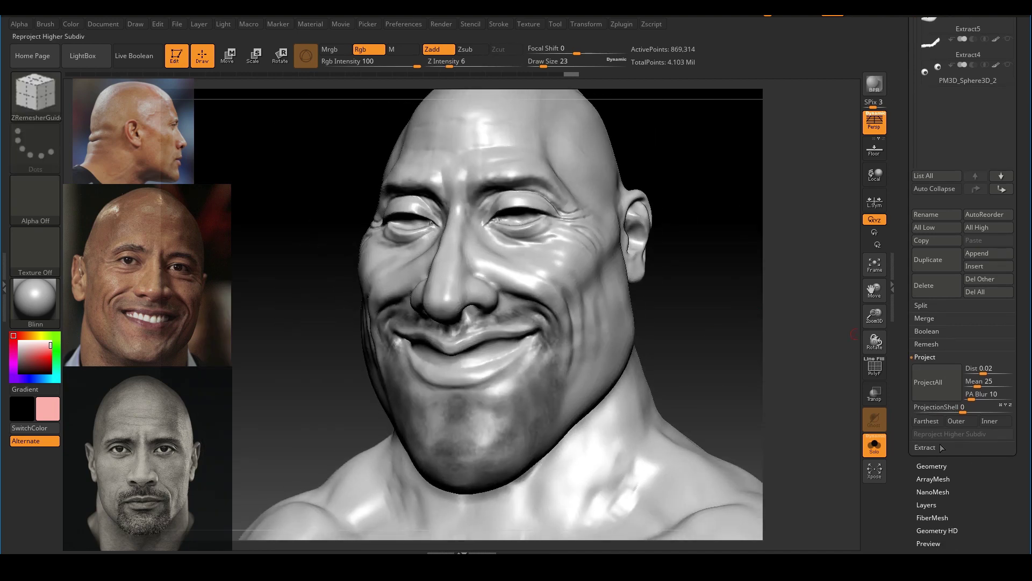
{"action": "left_click", "coordinate": [938, 465]}
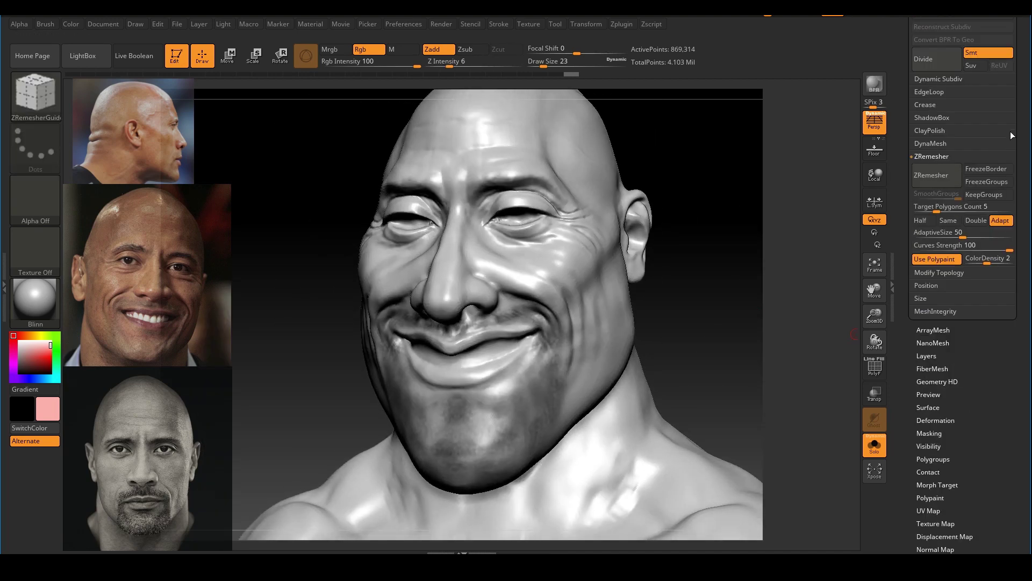
{"action": "scroll", "coordinate": [1010, 136], "scroll_direction": "up", "scroll_amount": 5}
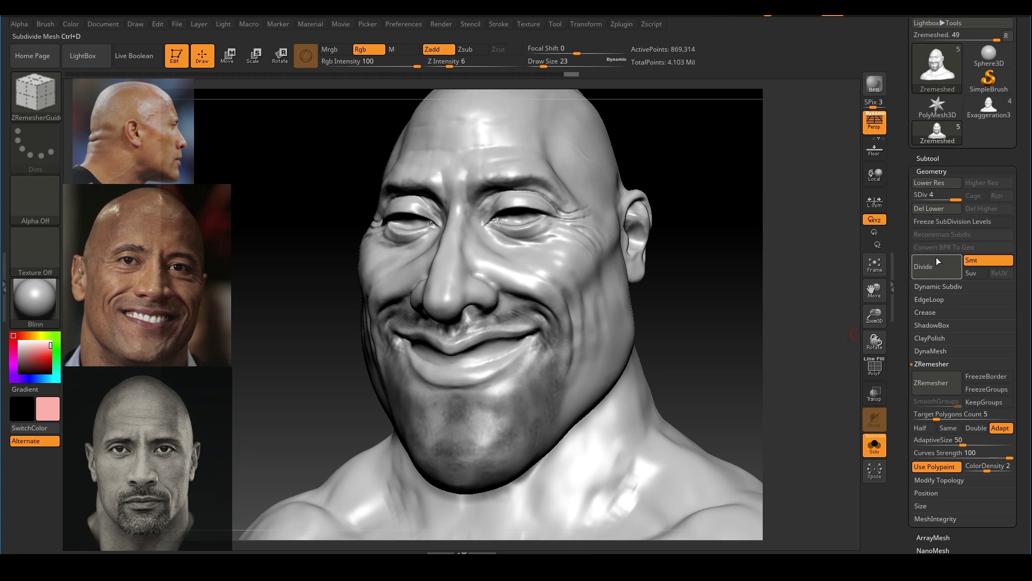
{"action": "left_click", "coordinate": [933, 269]}
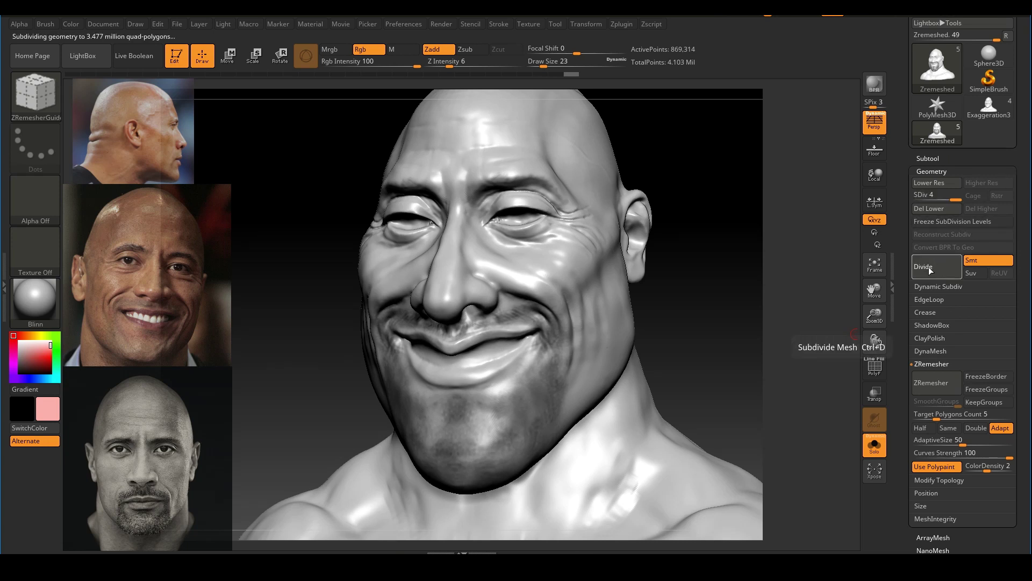
Step: Project the Old mesh's detail onto the Zremeshed bust again at subdivision level 5
{"action": "left_click", "coordinate": [937, 157]}
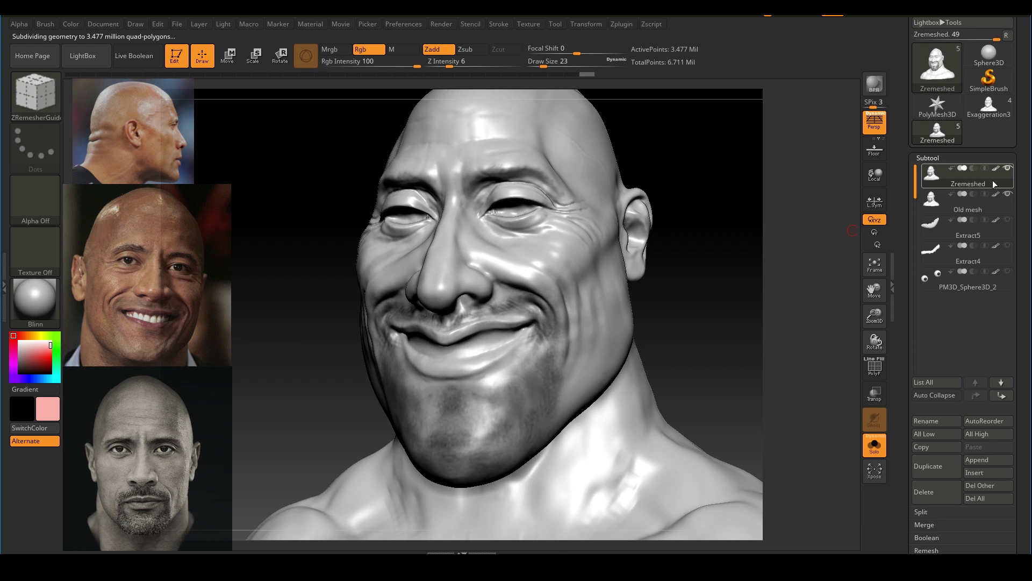
{"action": "left_click_drag", "start_coordinate": [1025, 278], "coordinate": [1025, 50]}
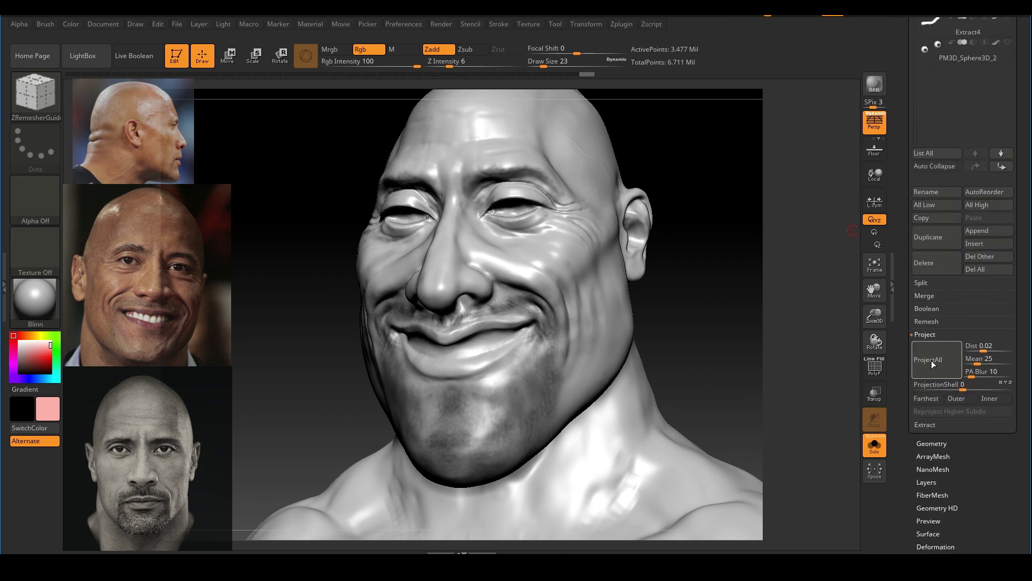
{"action": "left_click", "coordinate": [933, 360]}
{"action": "left_click_drag", "start_coordinate": [750, 319], "coordinate": [769, 321]}
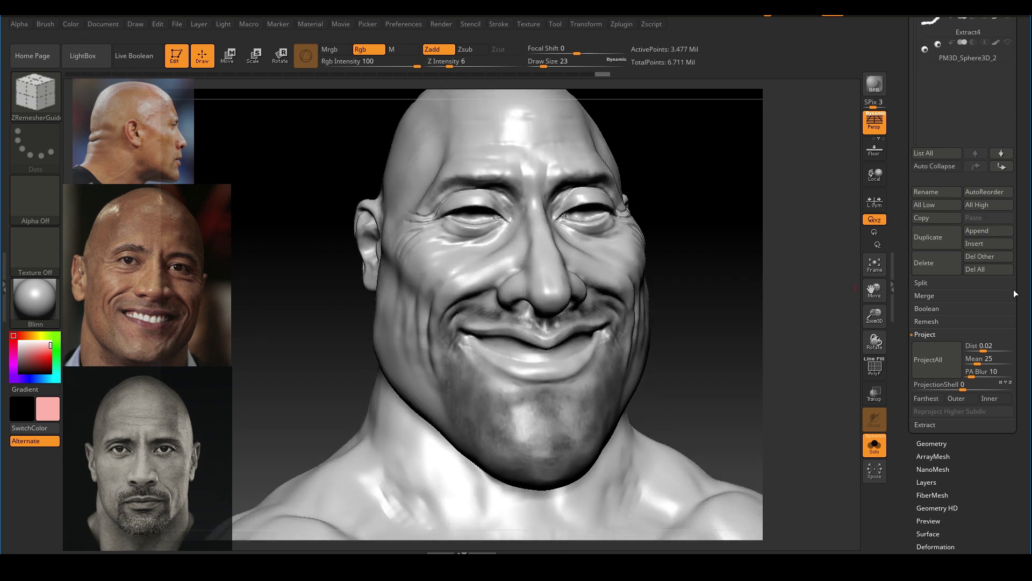
Step: Leave Solo mode and permanently delete the Old mesh subtool
{"action": "scroll", "coordinate": [1016, 250], "scroll_direction": "up", "scroll_amount": 5}
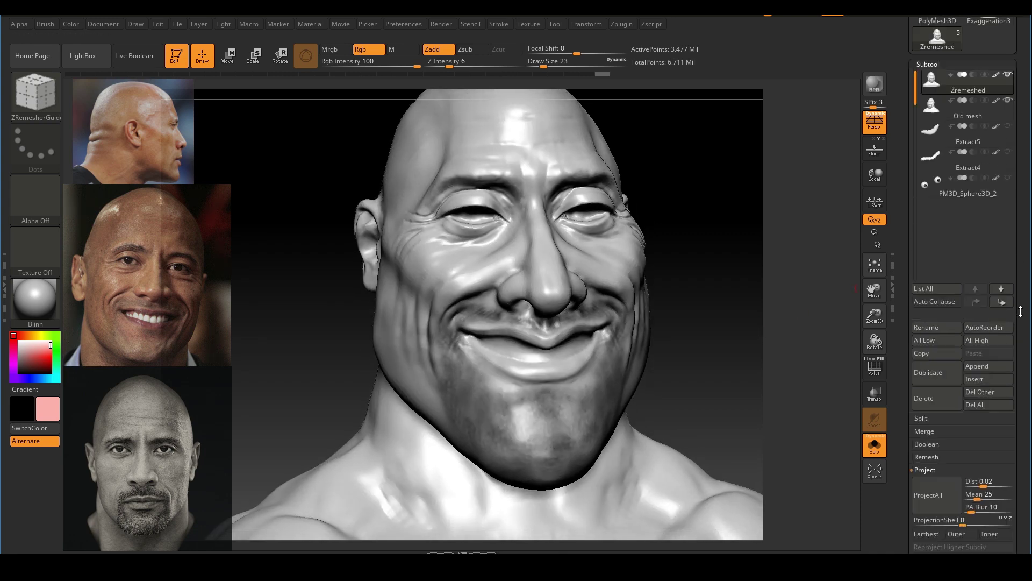
{"action": "left_click", "coordinate": [876, 447]}
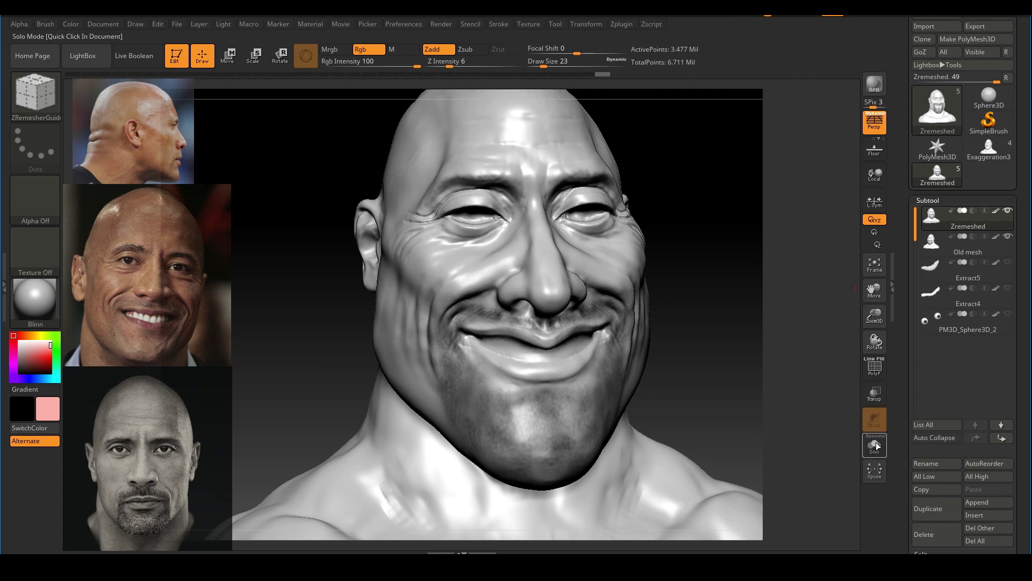
{"action": "left_click_drag", "start_coordinate": [776, 318], "coordinate": [859, 301]}
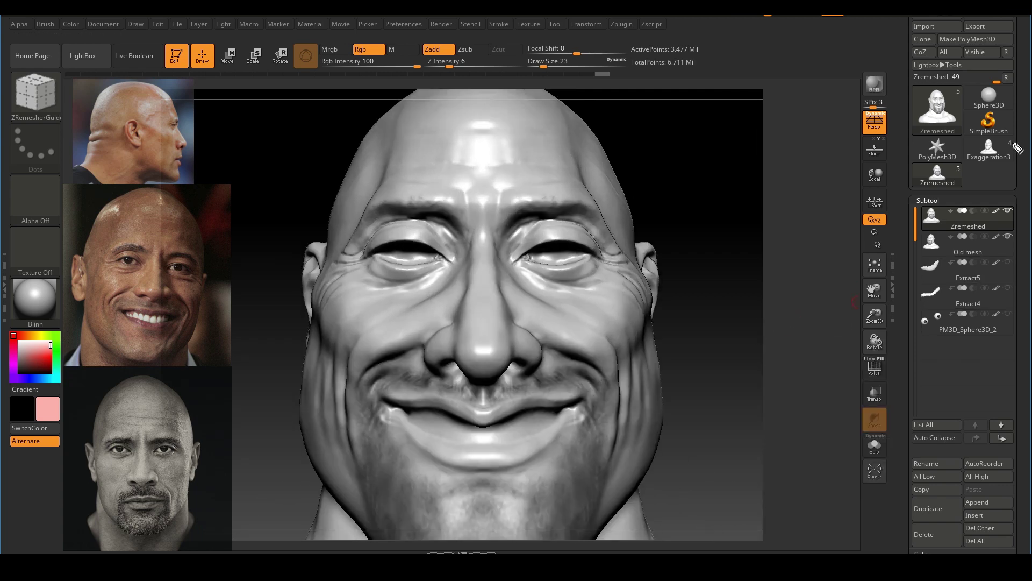
{"action": "mouse_move", "coordinate": [889, 241]}
{"action": "left_mouse_down"}
{"action": "mouse_move", "coordinate": [911, 243]}
{"action": "mouse_move", "coordinate": [887, 237]}
{"action": "mouse_move", "coordinate": [903, 218]}
{"action": "mouse_move", "coordinate": [901, 231]}
{"action": "left_mouse_up"}
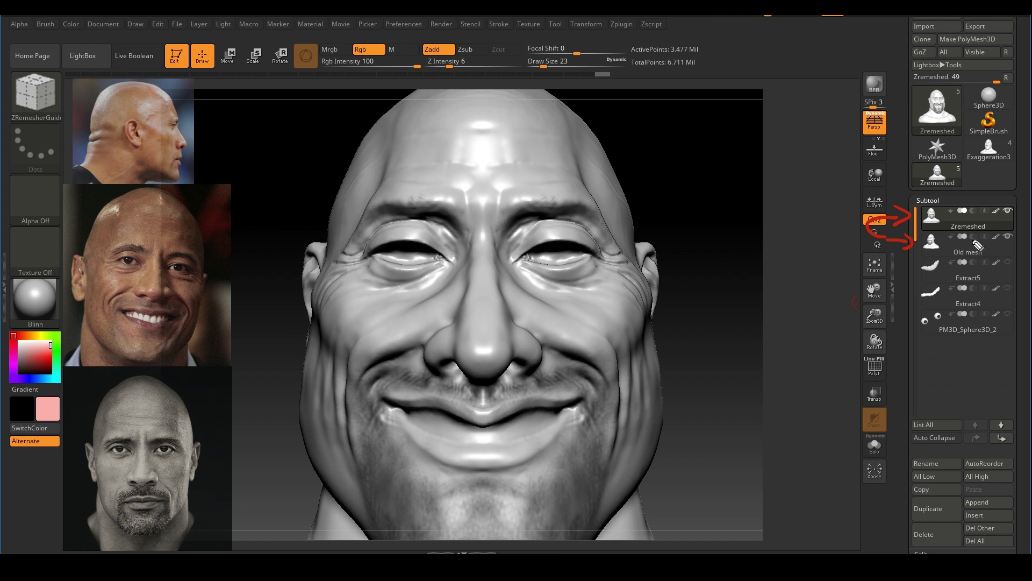
{"action": "mouse_move", "coordinate": [946, 236]}
{"action": "left_mouse_down"}
{"action": "mouse_move", "coordinate": [966, 252]}
{"action": "mouse_move", "coordinate": [934, 256]}
{"action": "left_mouse_up"}
{"action": "left_click_drag", "start_coordinate": [887, 534], "coordinate": [909, 529]}
{"action": "key", "text": "Escape"}
{"action": "left_click", "coordinate": [930, 243]}
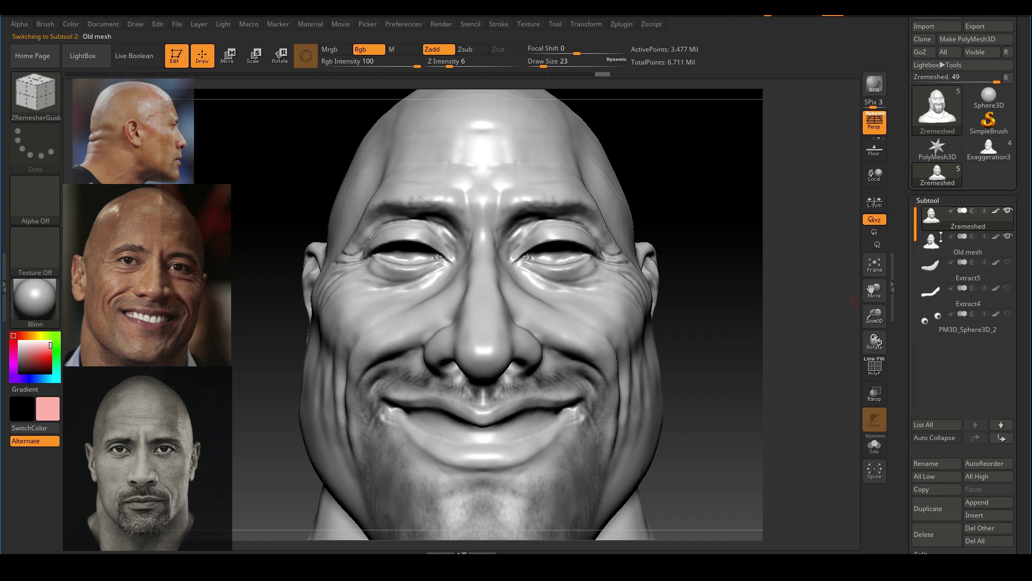
{"action": "left_click_drag", "start_coordinate": [1018, 275], "coordinate": [1022, 239]}
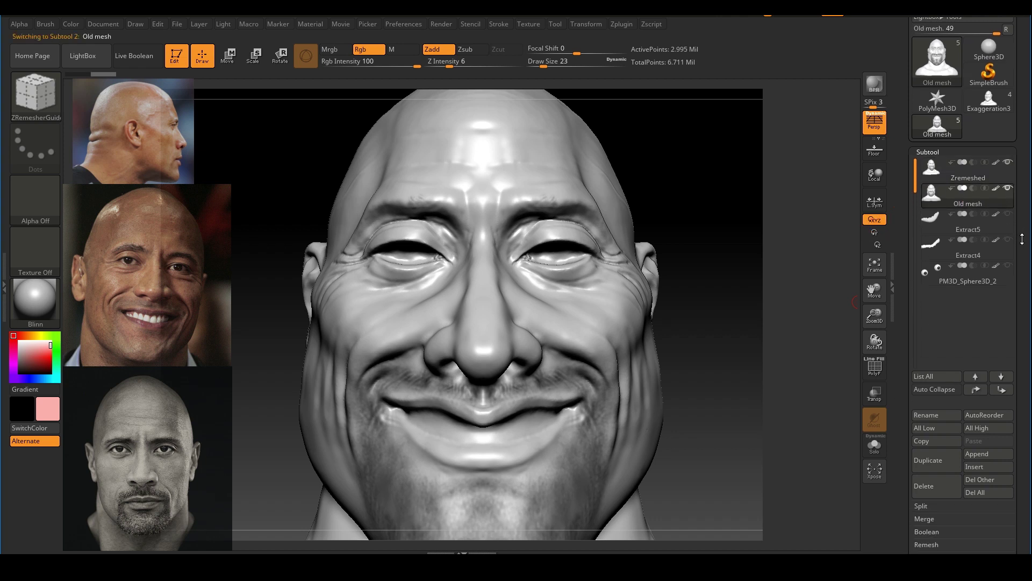
{"action": "left_click", "coordinate": [935, 484]}
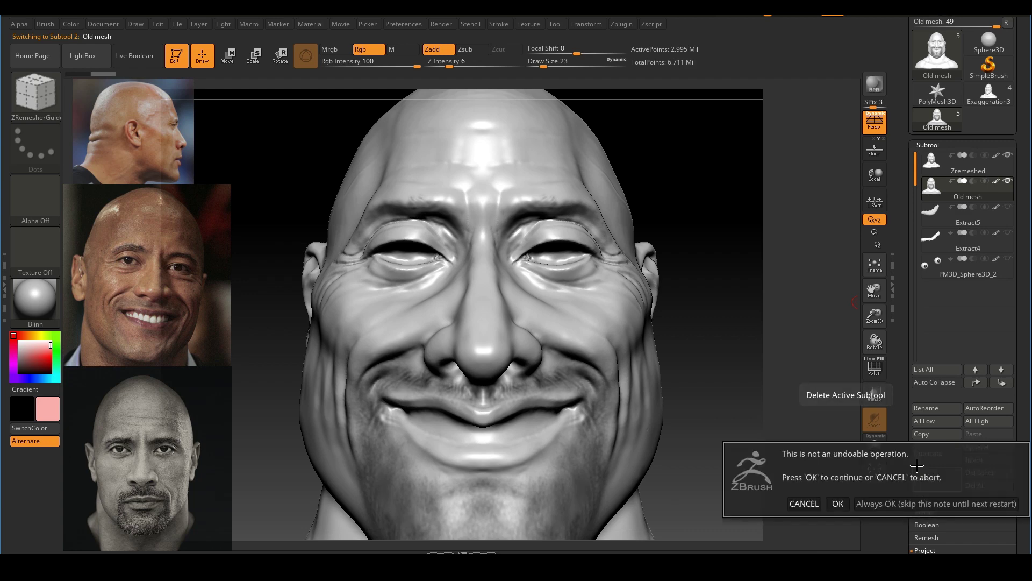
{"action": "left_click", "coordinate": [838, 505]}
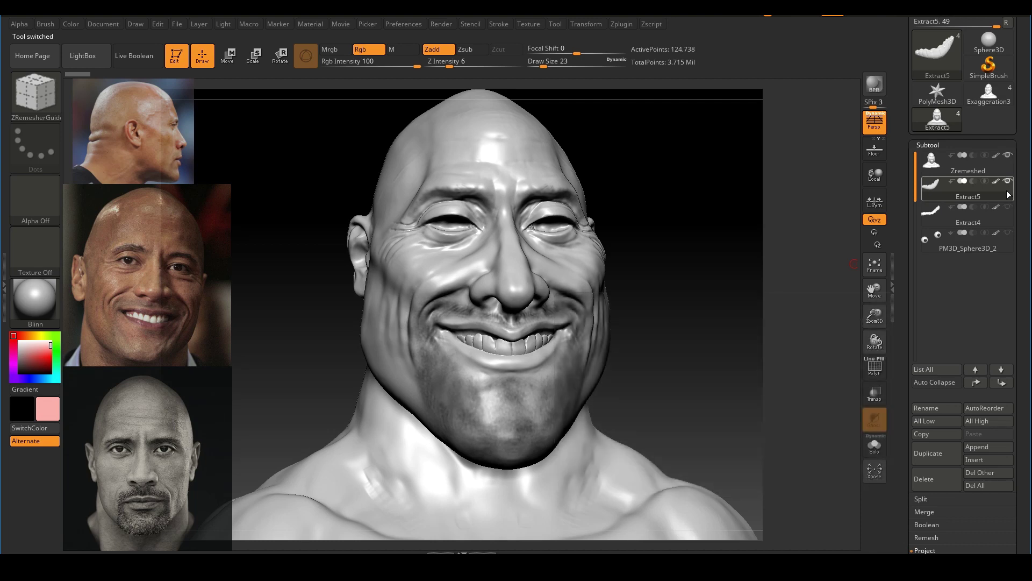
Step: Make the Extract4 and PM3D_Sphere3D_2 subtools visible again and select the Zremeshed subtool
{"action": "left_click", "coordinate": [1008, 232]}
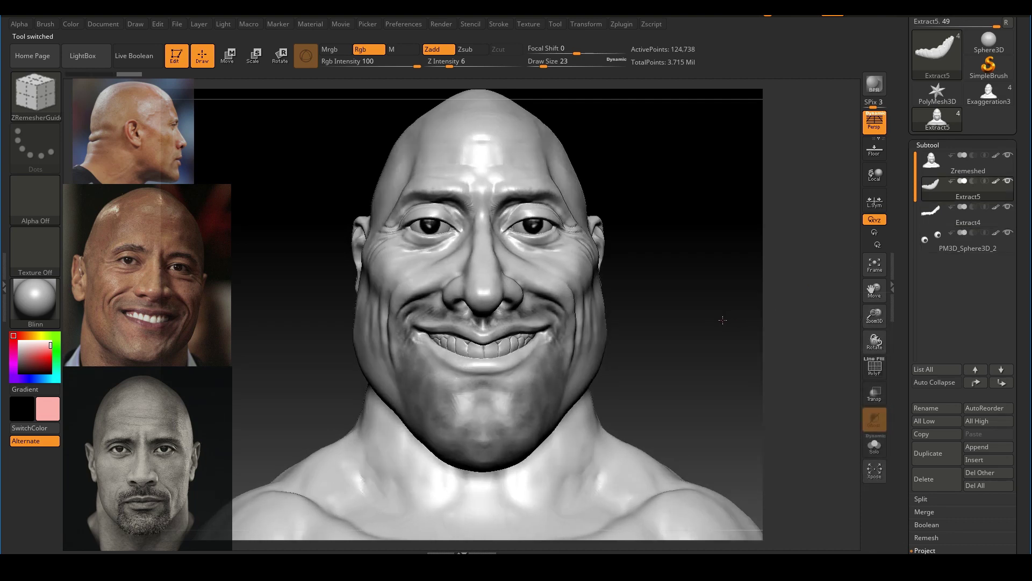
{"action": "mouse_move", "coordinate": [723, 320]}
{"action": "left_mouse_down"}
{"action": "mouse_move", "coordinate": [753, 307]}
{"action": "mouse_move", "coordinate": [704, 292]}
{"action": "mouse_move", "coordinate": [726, 280]}
{"action": "left_mouse_up"}
{"action": "left_click", "coordinate": [947, 164]}
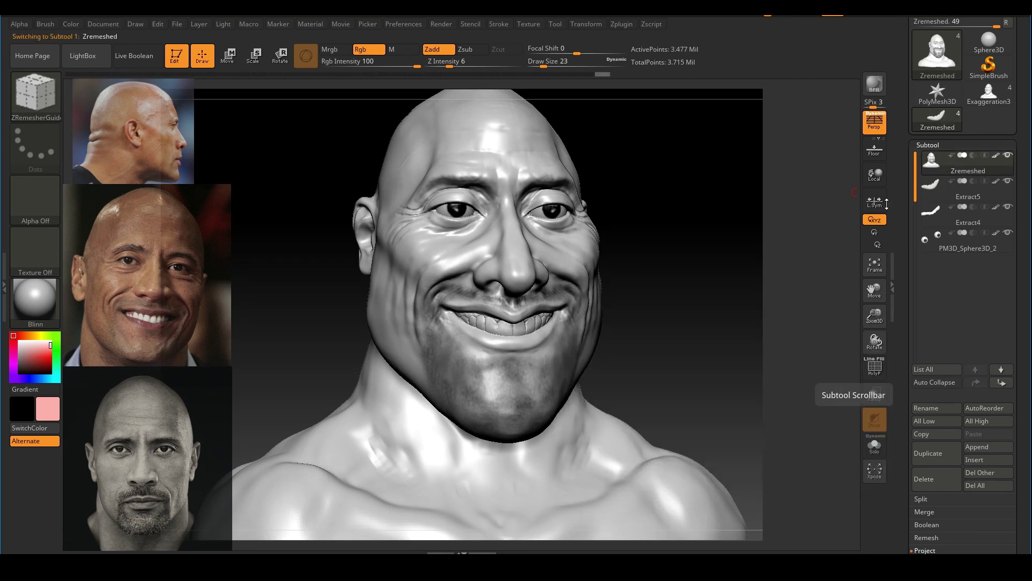
Step: Display the polygon wireframe on the Zremeshed bust and examine the face topology and its subdivision level
{"action": "left_click_drag", "start_coordinate": [742, 350], "coordinate": [756, 347]}
{"action": "key", "text": "shift+f"}
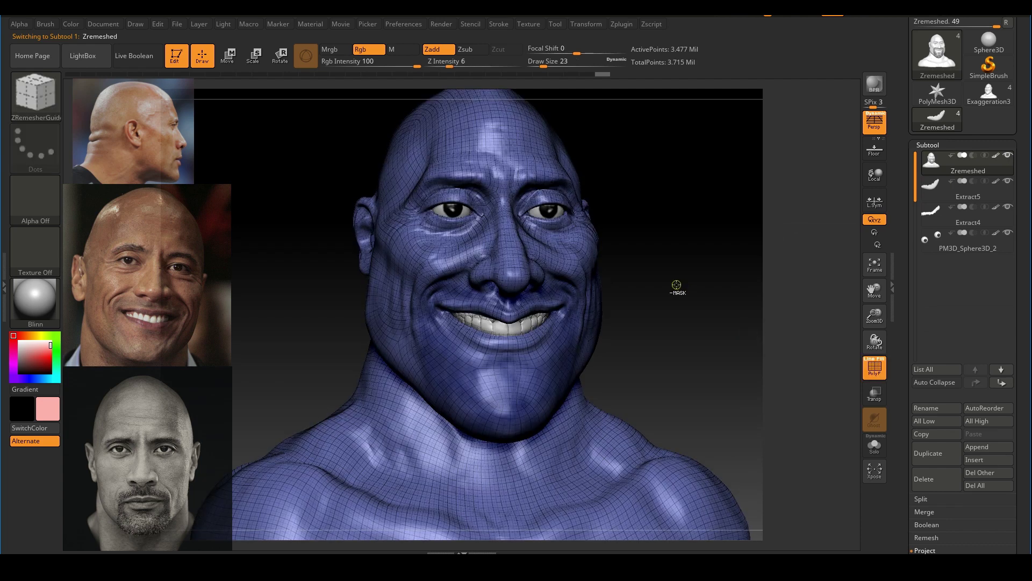
{"action": "right_click_drag", "start_coordinate": [676, 286], "coordinate": [821, 374], "text": "ctrl"}
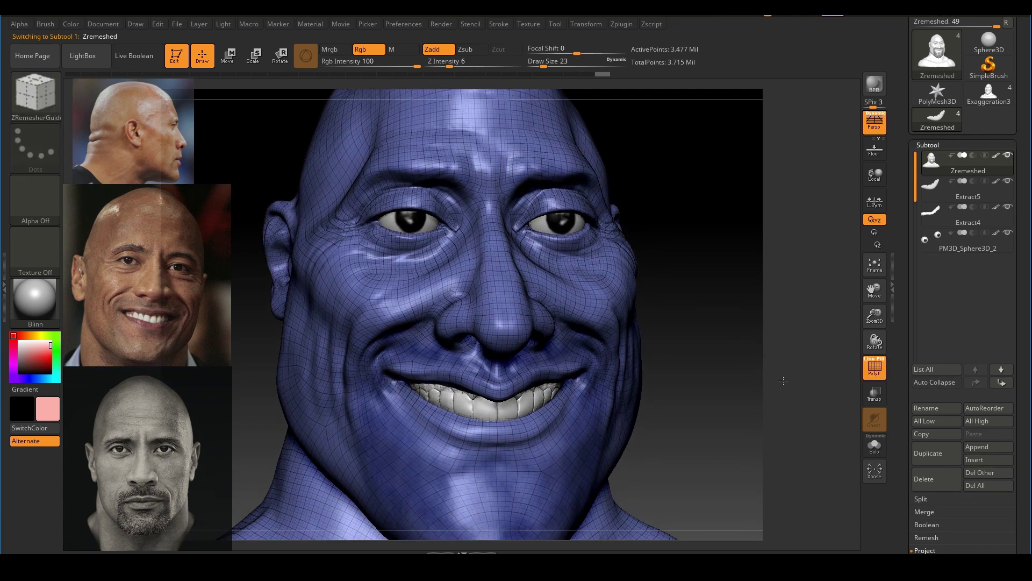
{"action": "left_click_drag", "start_coordinate": [784, 381], "coordinate": [727, 388]}
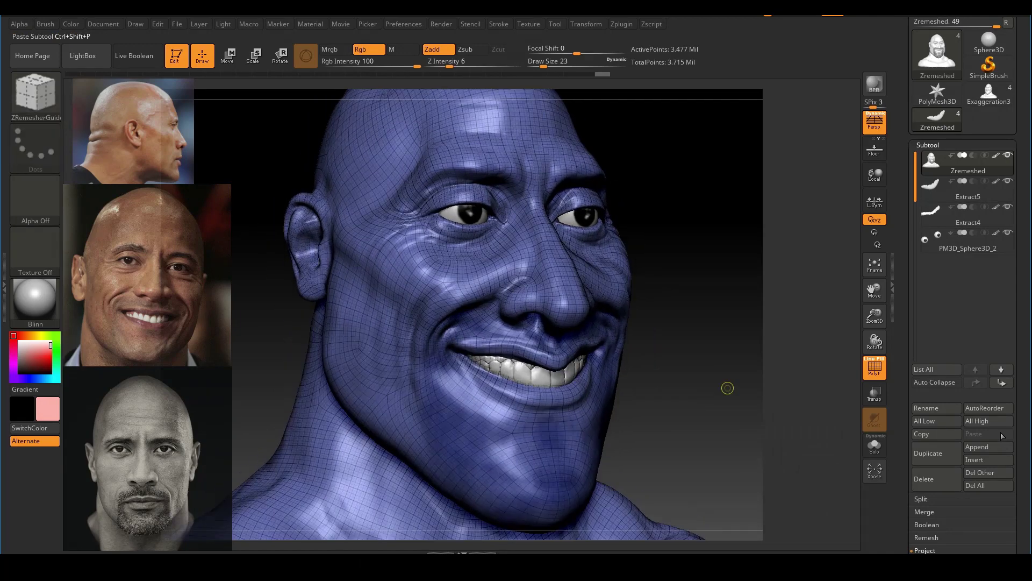
{"action": "left_click", "coordinate": [924, 549]}
{"action": "left_click", "coordinate": [943, 493]}
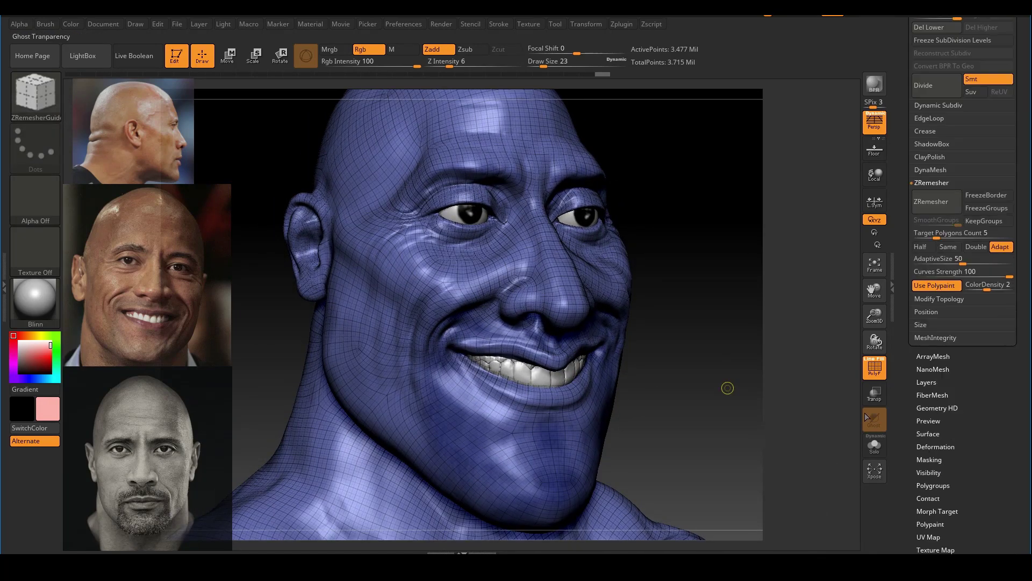
{"action": "left_click_drag", "start_coordinate": [728, 309], "coordinate": [732, 343]}
{"action": "left_click_drag", "start_coordinate": [1020, 160], "coordinate": [1021, 283]}
{"action": "left_click_drag", "start_coordinate": [772, 279], "coordinate": [818, 248]}
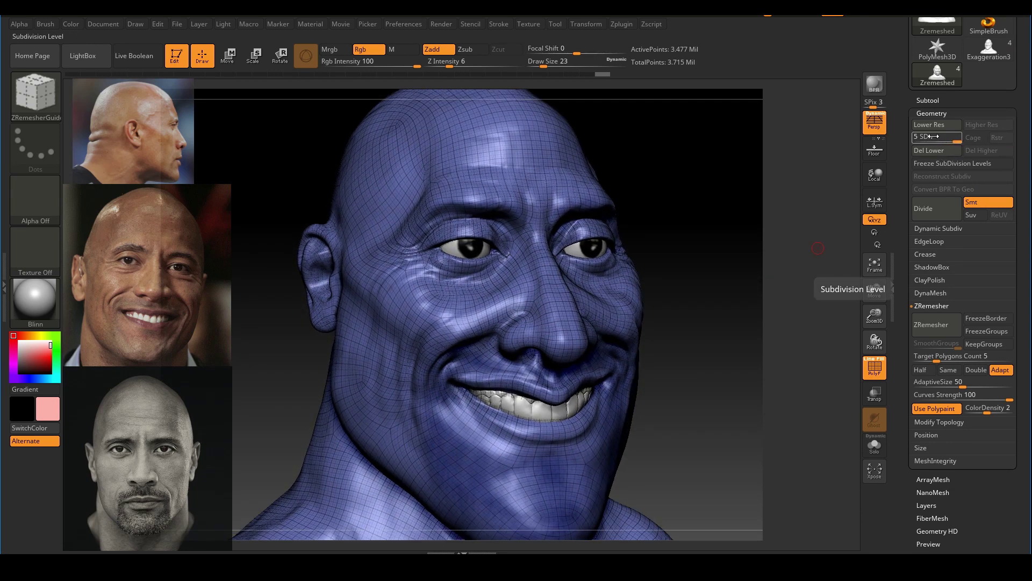
{"action": "left_click_drag", "start_coordinate": [699, 209], "coordinate": [798, 221]}
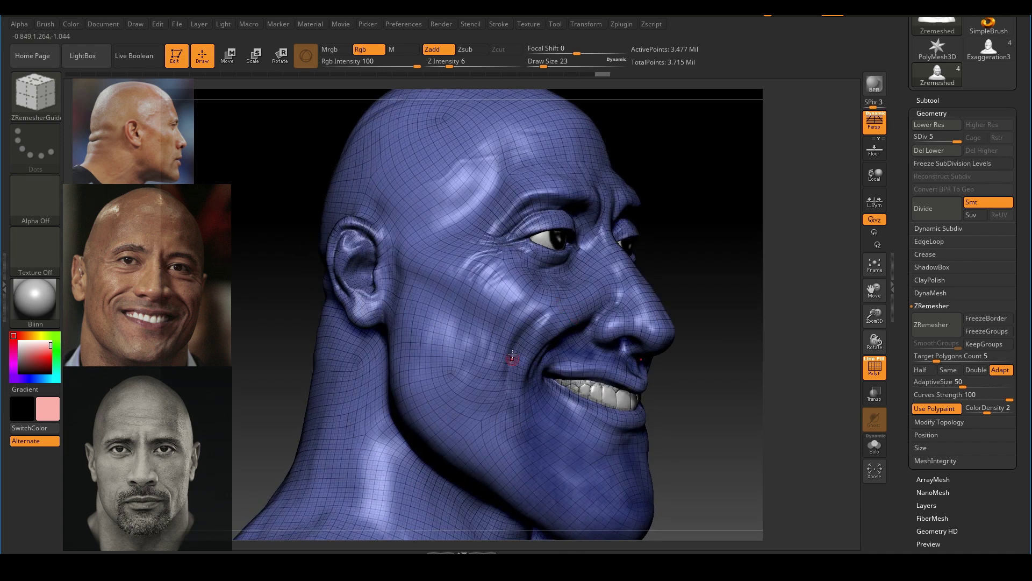
{"action": "left_click_drag", "start_coordinate": [732, 218], "coordinate": [632, 240]}
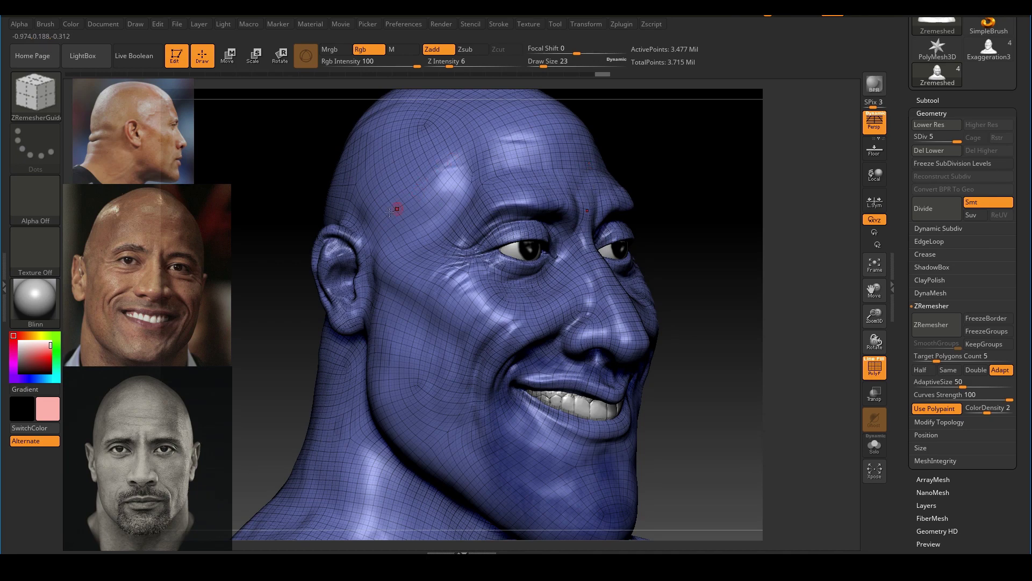
Step: Switch the Zremeshed bust to subdivision level 1, examine its base topology, and step back up to level 5
{"action": "left_click_drag", "start_coordinate": [704, 192], "coordinate": [730, 262]}
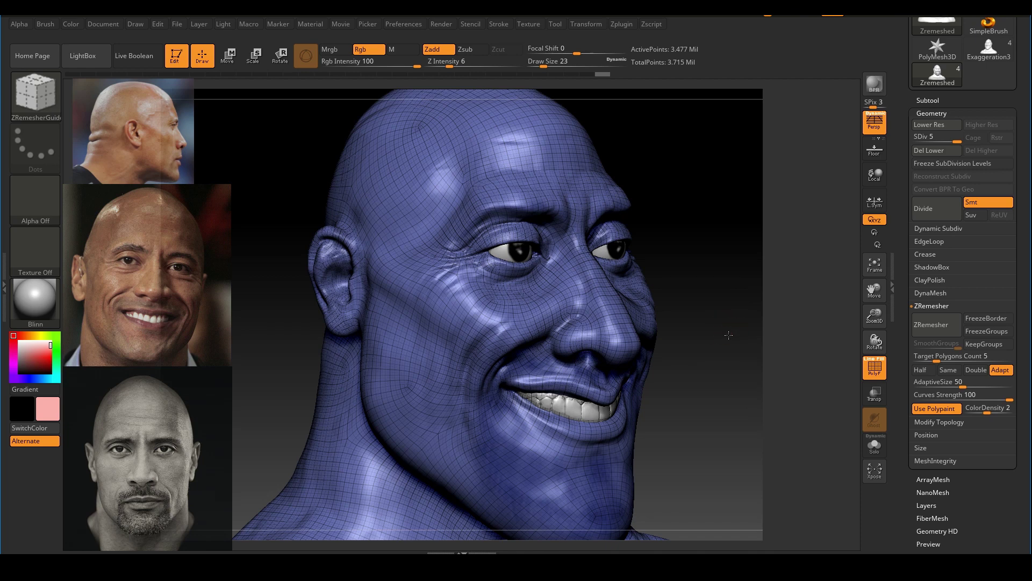
{"action": "left_click_drag", "start_coordinate": [729, 335], "coordinate": [718, 330]}
{"action": "right_click_drag", "start_coordinate": [719, 329], "coordinate": [714, 327], "text": "ctrl"}
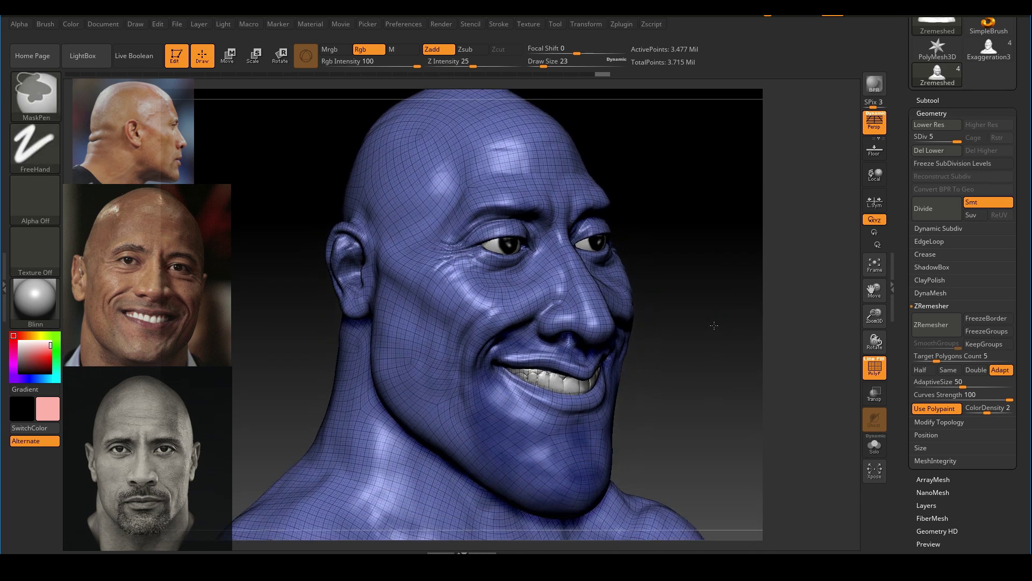
{"action": "left_click", "coordinate": [949, 129]}
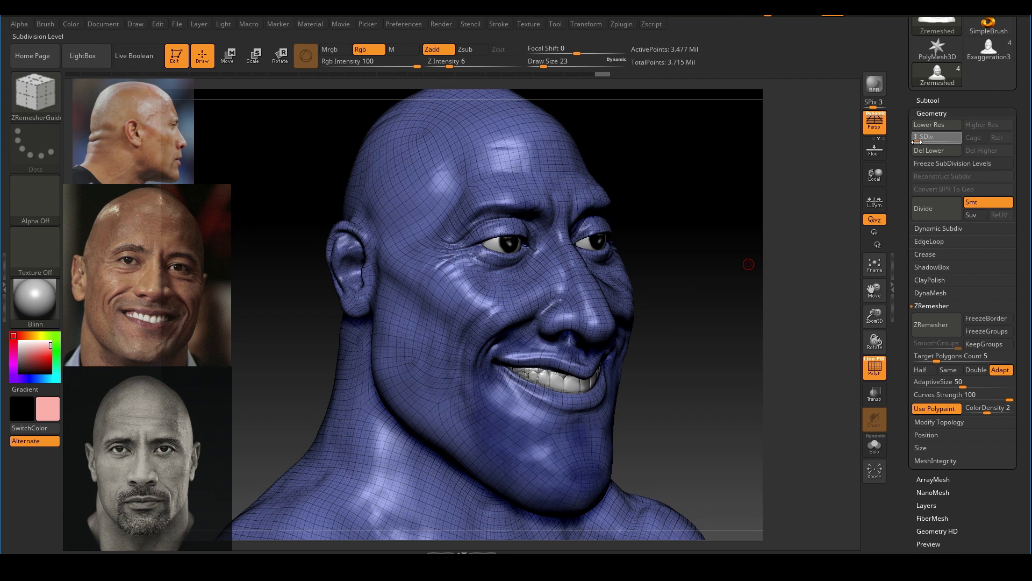
{"action": "left_click_drag", "start_coordinate": [917, 140], "coordinate": [916, 141]}
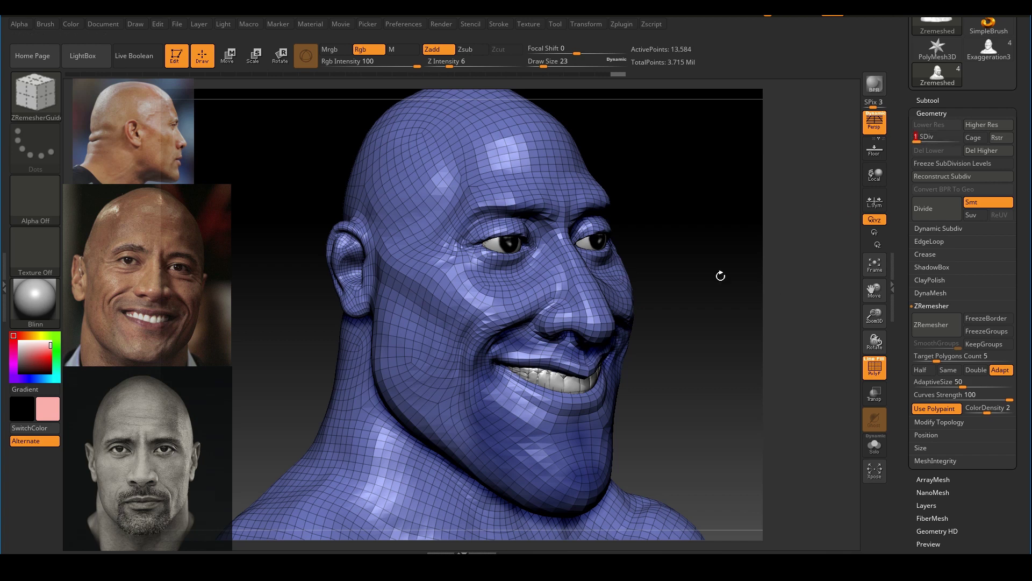
{"action": "left_click_drag", "start_coordinate": [720, 276], "coordinate": [765, 275]}
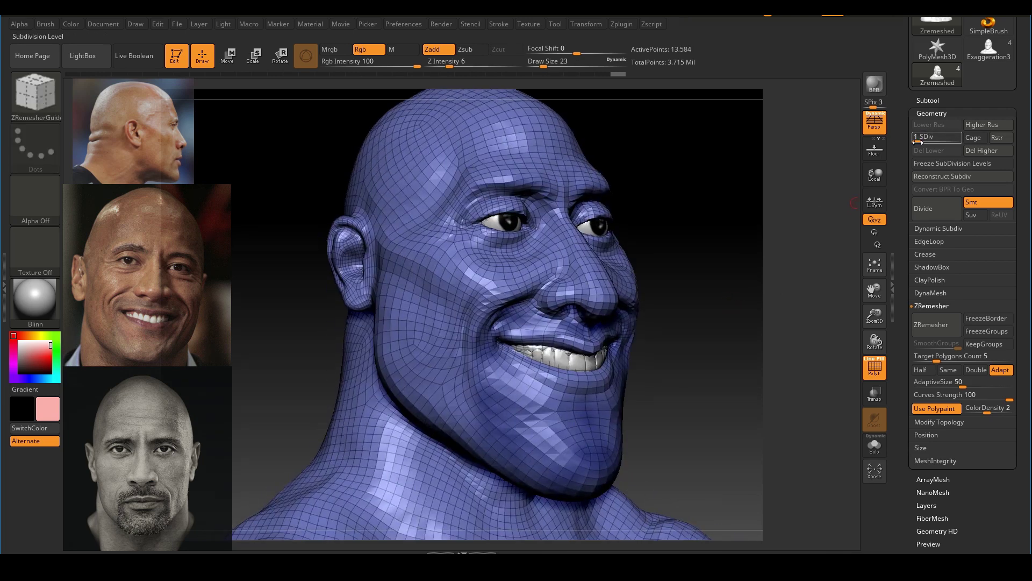
{"action": "left_click_drag", "start_coordinate": [917, 142], "coordinate": [941, 139]}
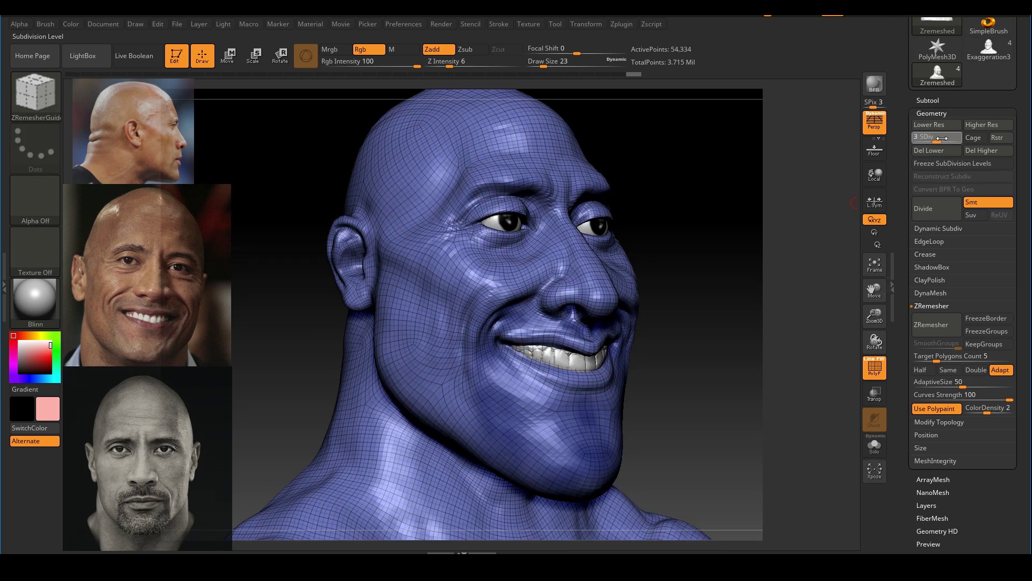
Step: Hide the polygon wireframe on the bust and set the ZRemesherGuides brush's focal shift to -28
{"action": "mouse_move", "coordinate": [735, 310]}
{"action": "left_mouse_down"}
{"action": "mouse_move", "coordinate": [747, 298]}
{"action": "mouse_move", "coordinate": [730, 327]}
{"action": "mouse_move", "coordinate": [721, 306]}
{"action": "left_mouse_up"}
{"action": "key", "text": "shift+f"}
{"action": "key", "text": "b"}
{"action": "key", "text": "z"}
{"action": "key", "text": "r"}
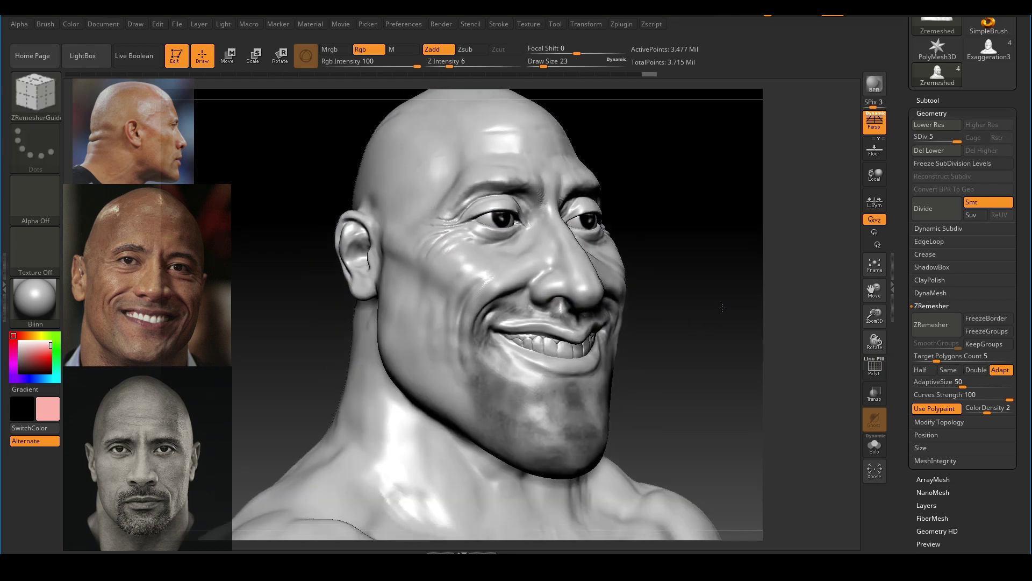
{"action": "key", "text": "space"}
{"action": "left_click_drag", "start_coordinate": [752, 338], "coordinate": [739, 339]}
{"action": "left_click_drag", "start_coordinate": [741, 266], "coordinate": [733, 265]}
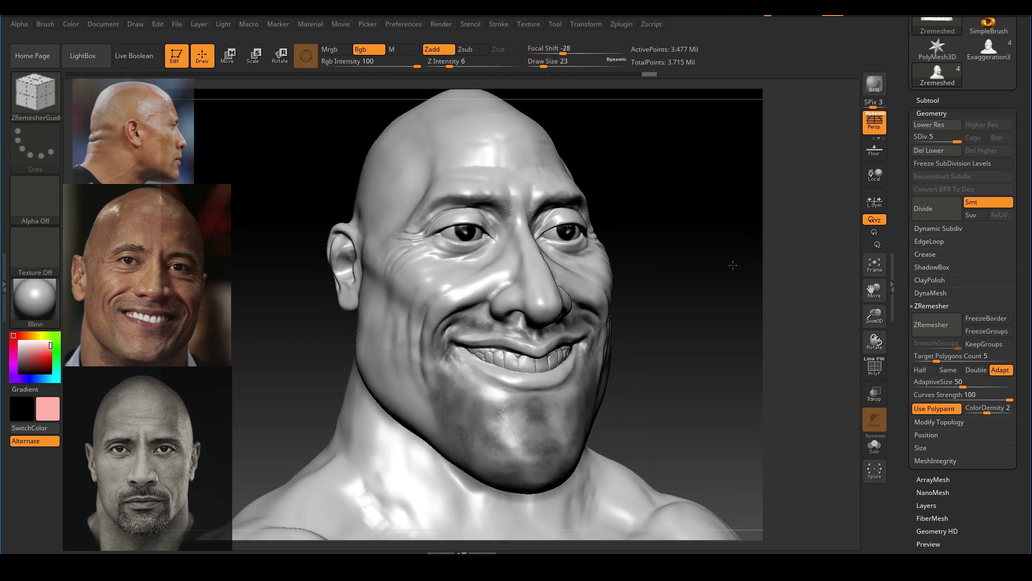